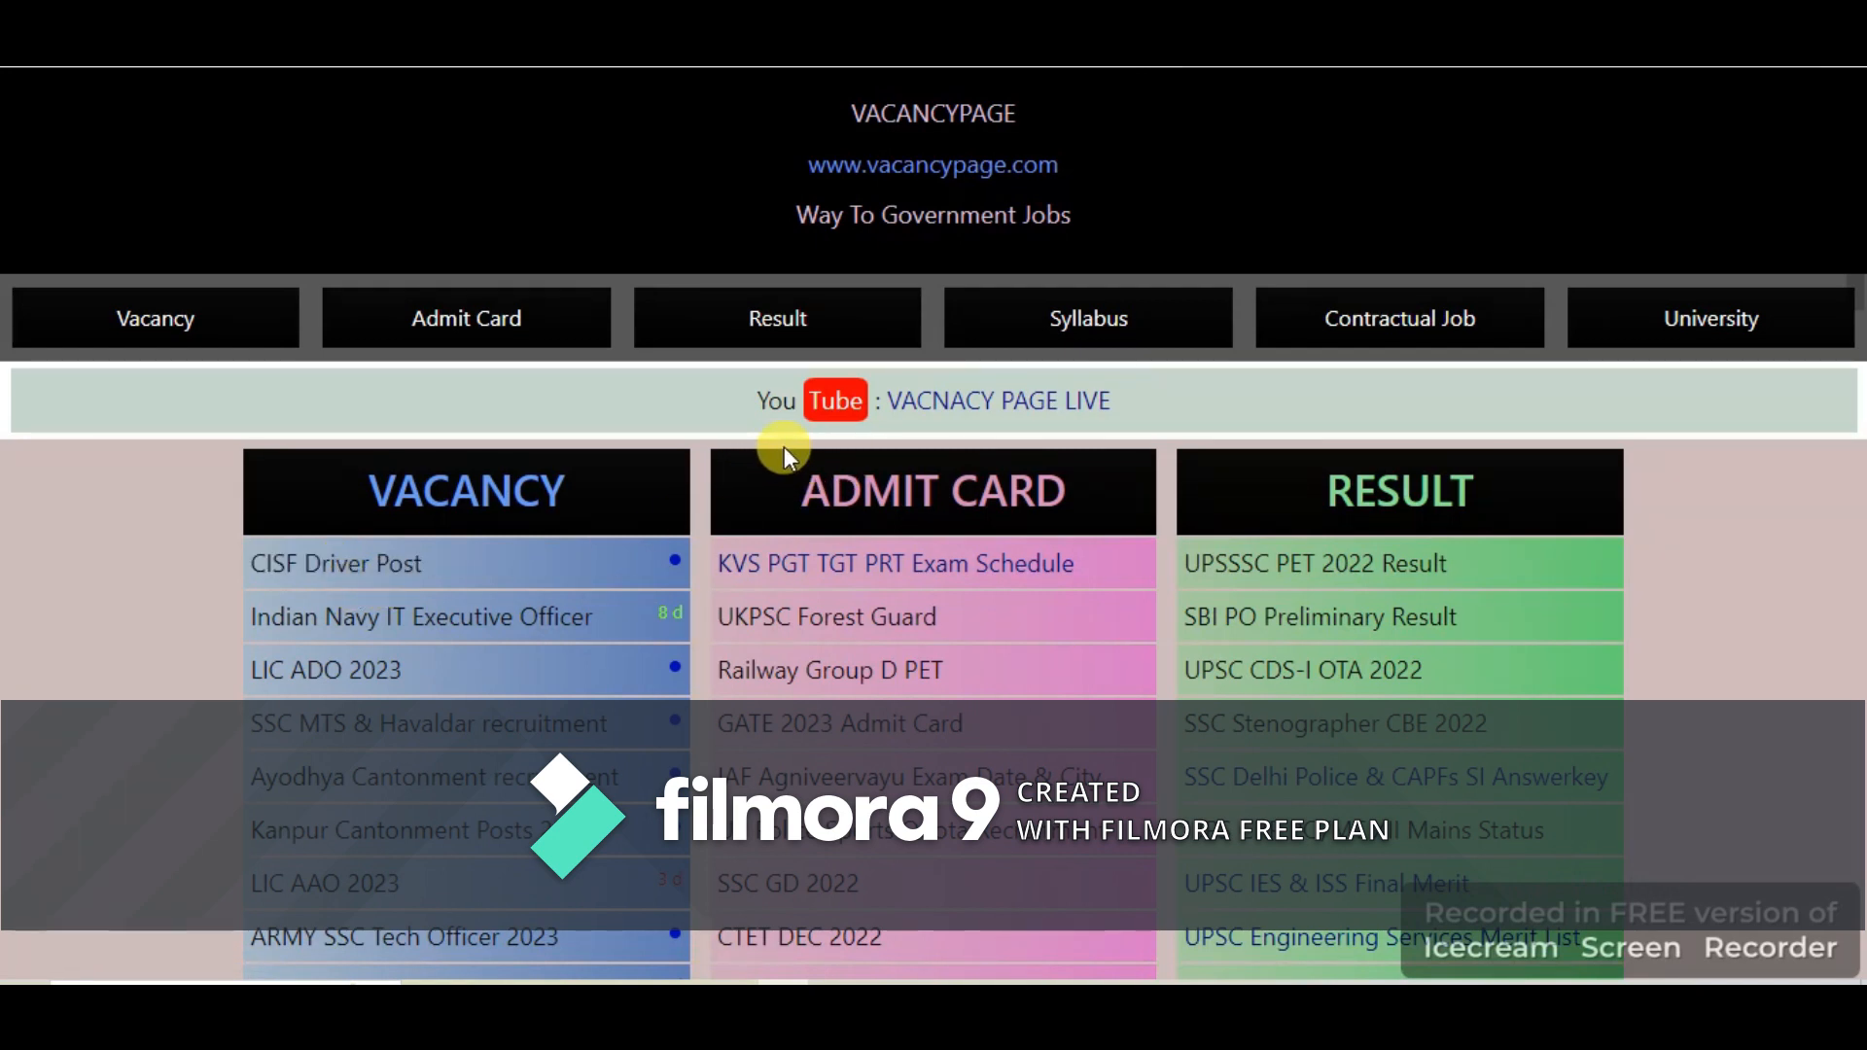
# - Open the CISF Driver Post vacancy and review its dates, eligibility, vacancy details, fees and application links
pyautogui.click(344, 574)
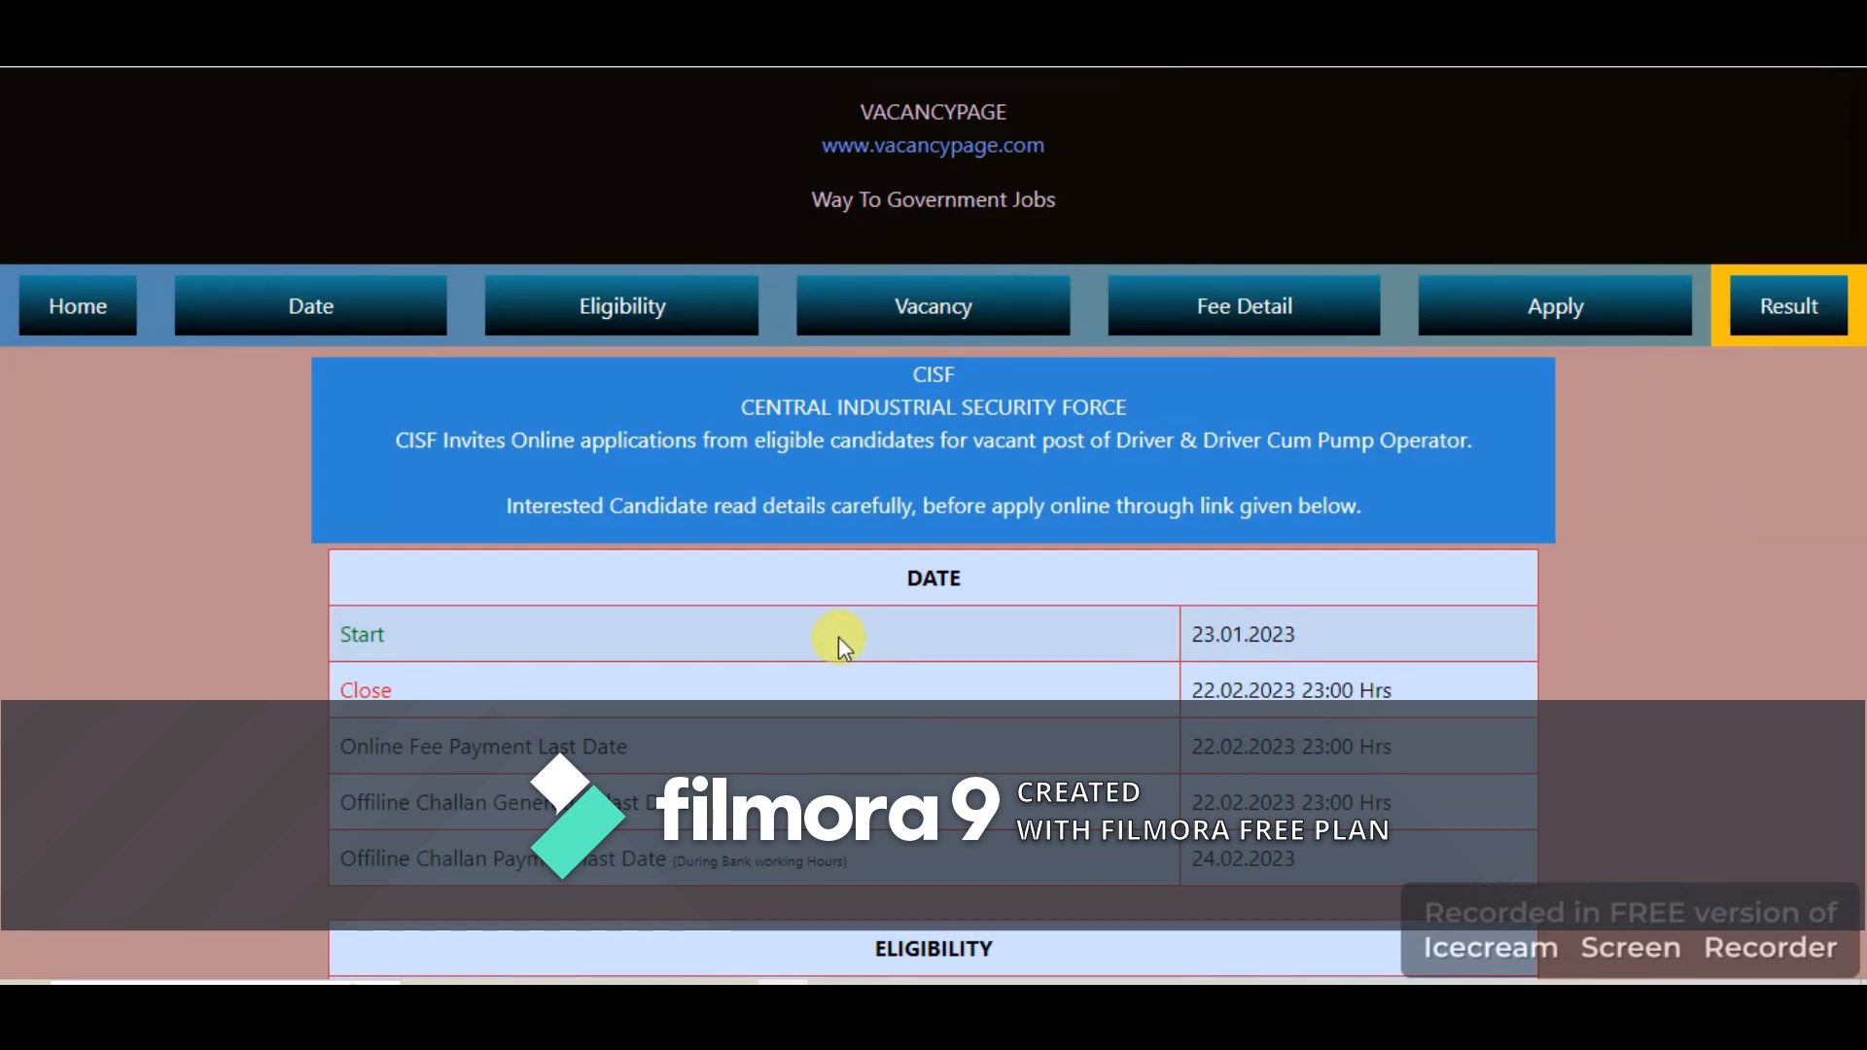
pyautogui.scroll(-2, 846, 613)
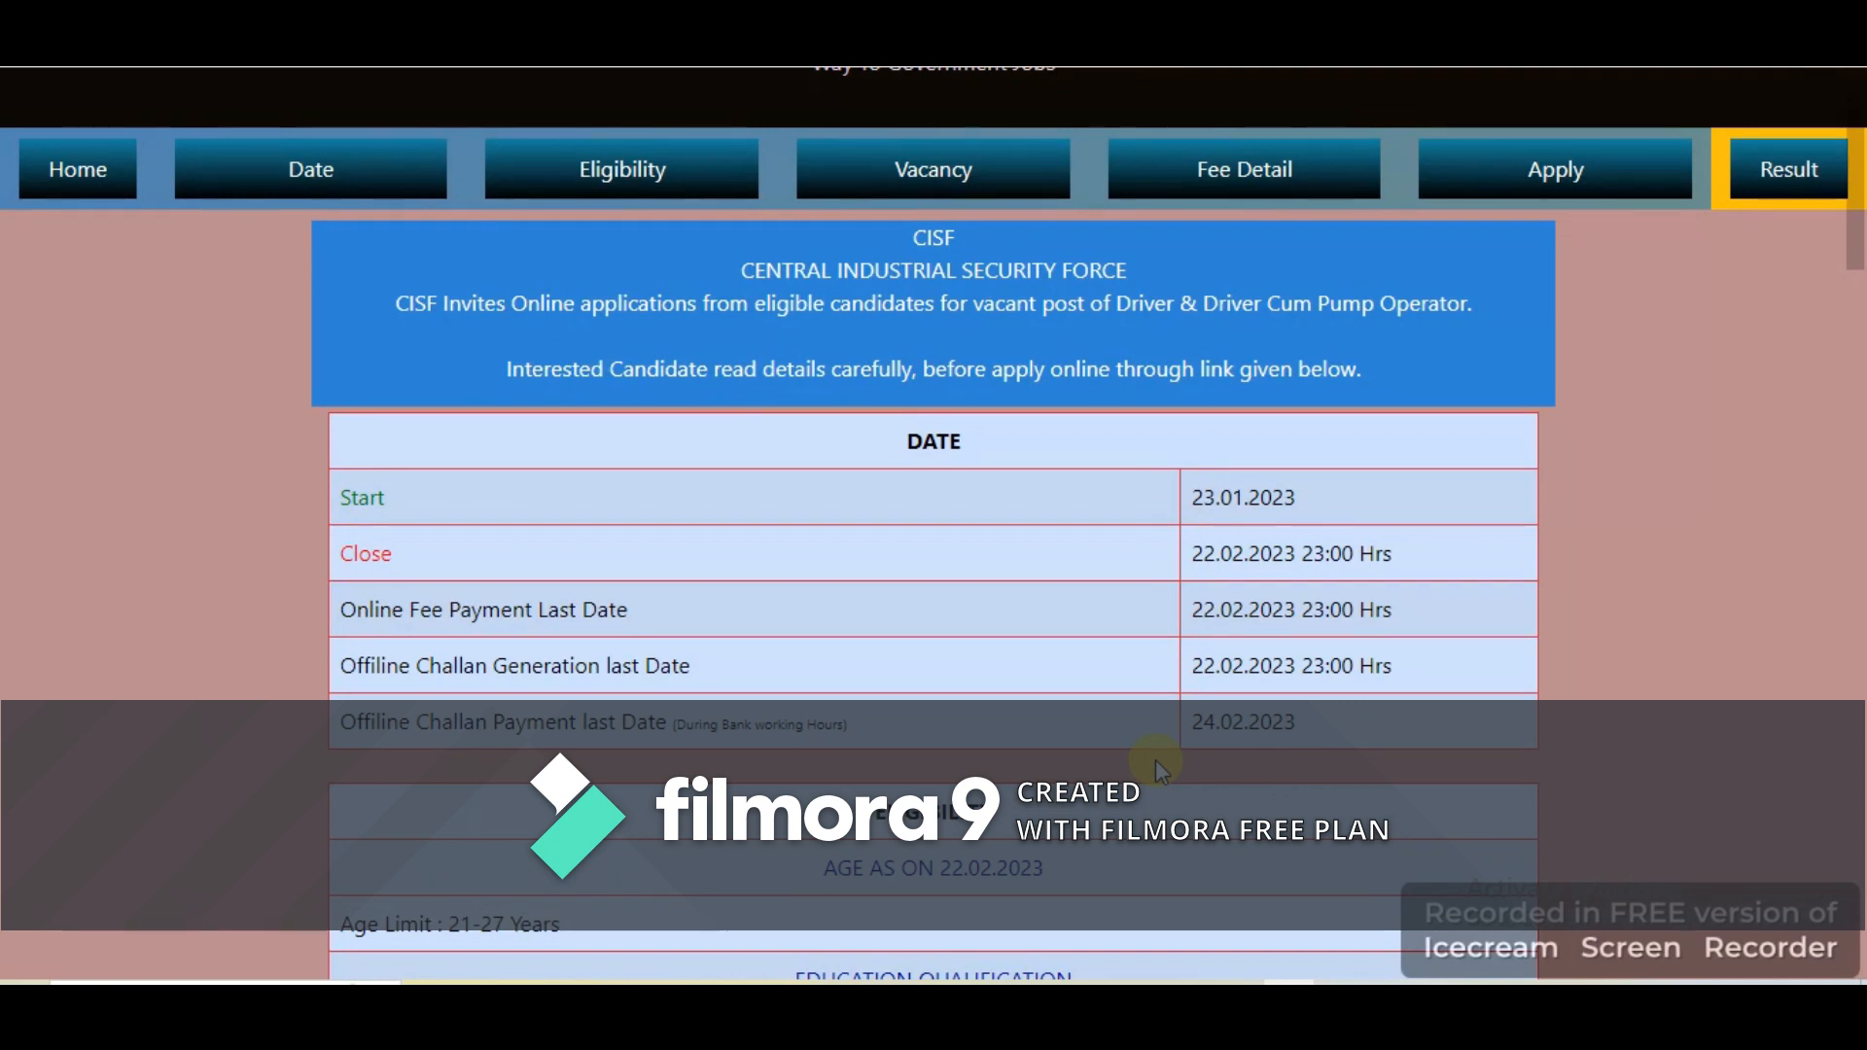
pyautogui.scroll(-4, 1155, 761)
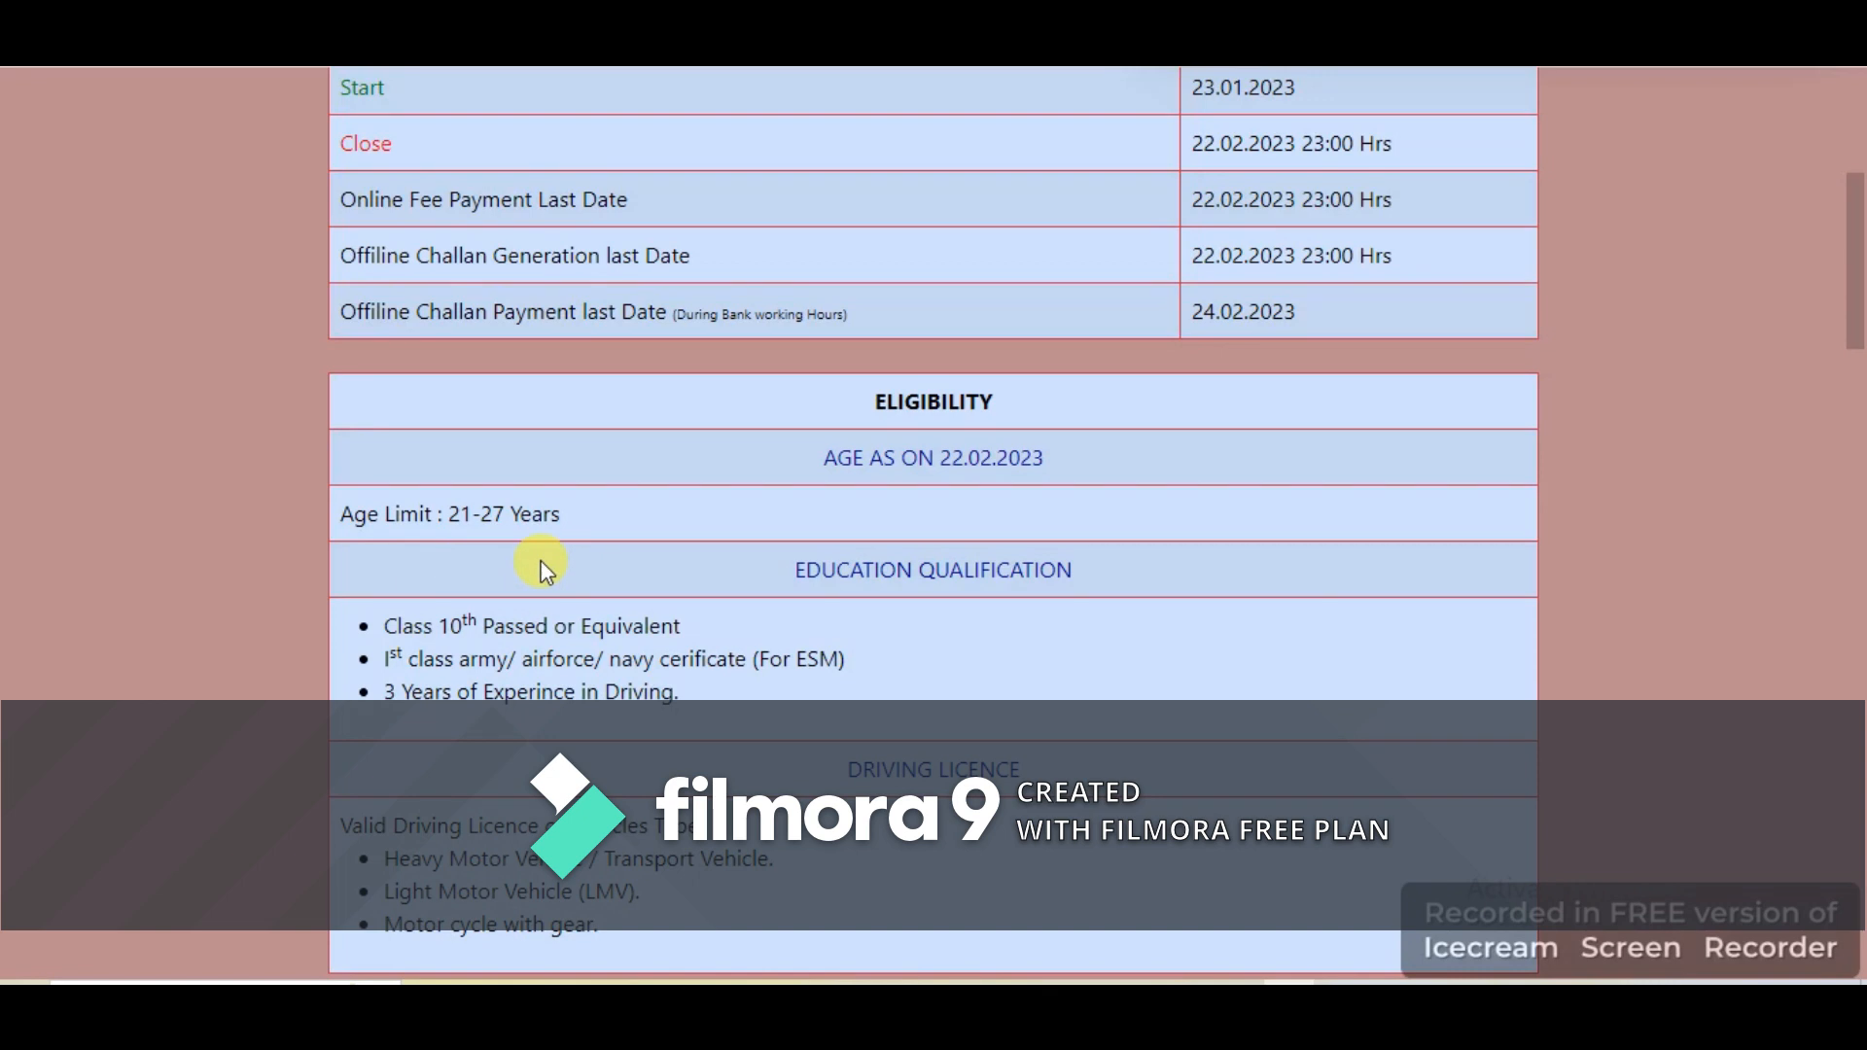
pyautogui.scroll(-1, 890, 665)
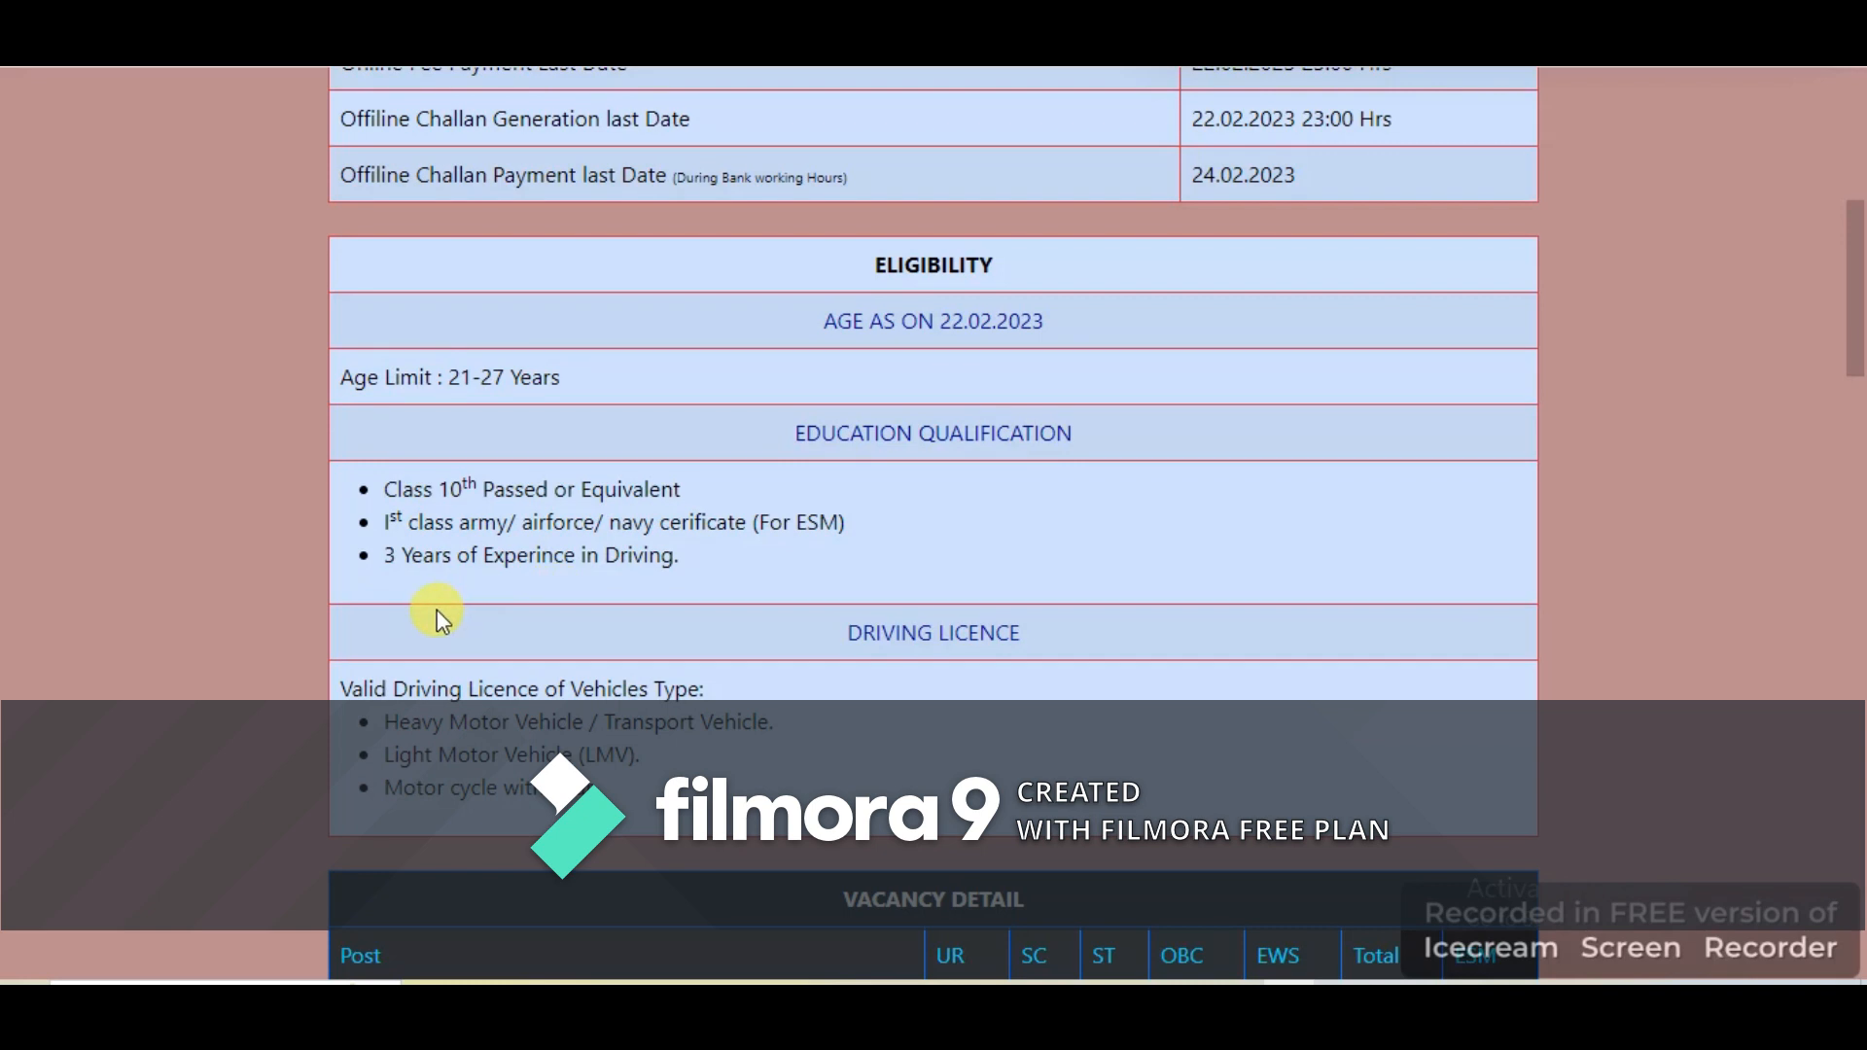
pyautogui.scroll(-2, 580, 584)
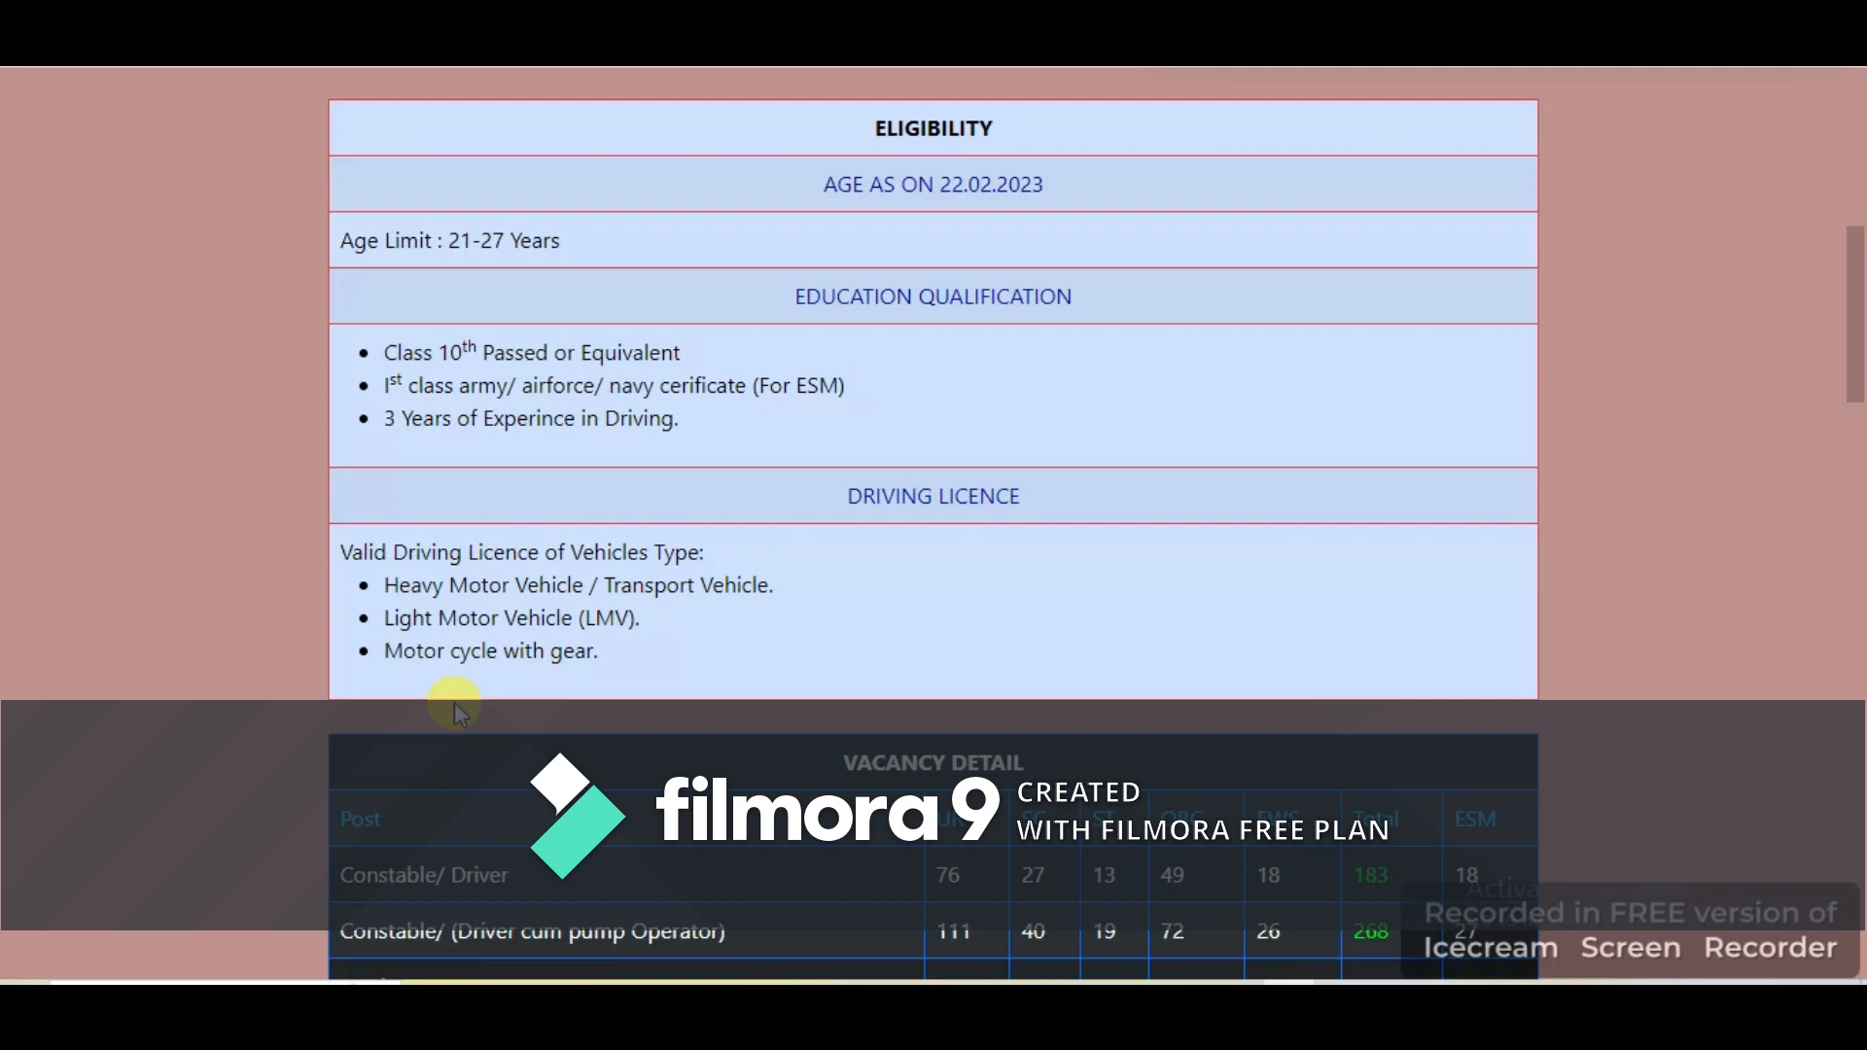
pyautogui.scroll(-3, 765, 634)
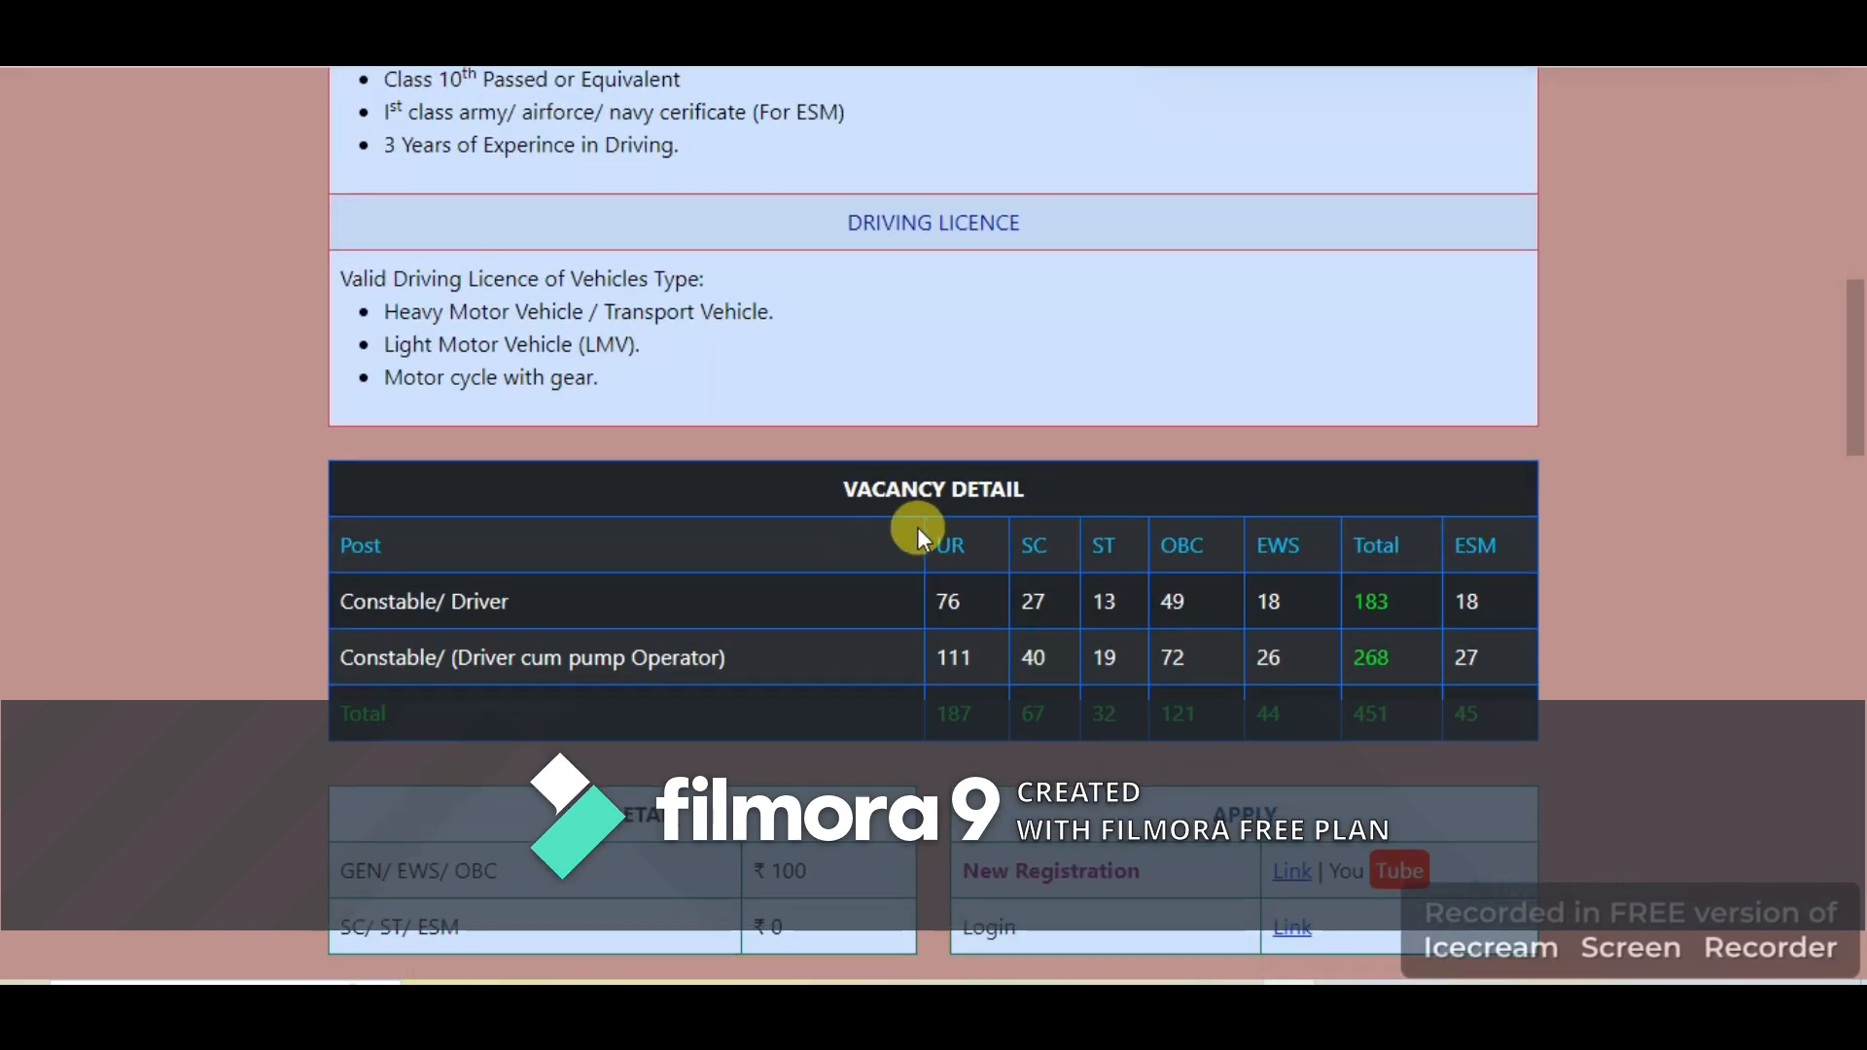
pyautogui.scroll(-1, 488, 484)
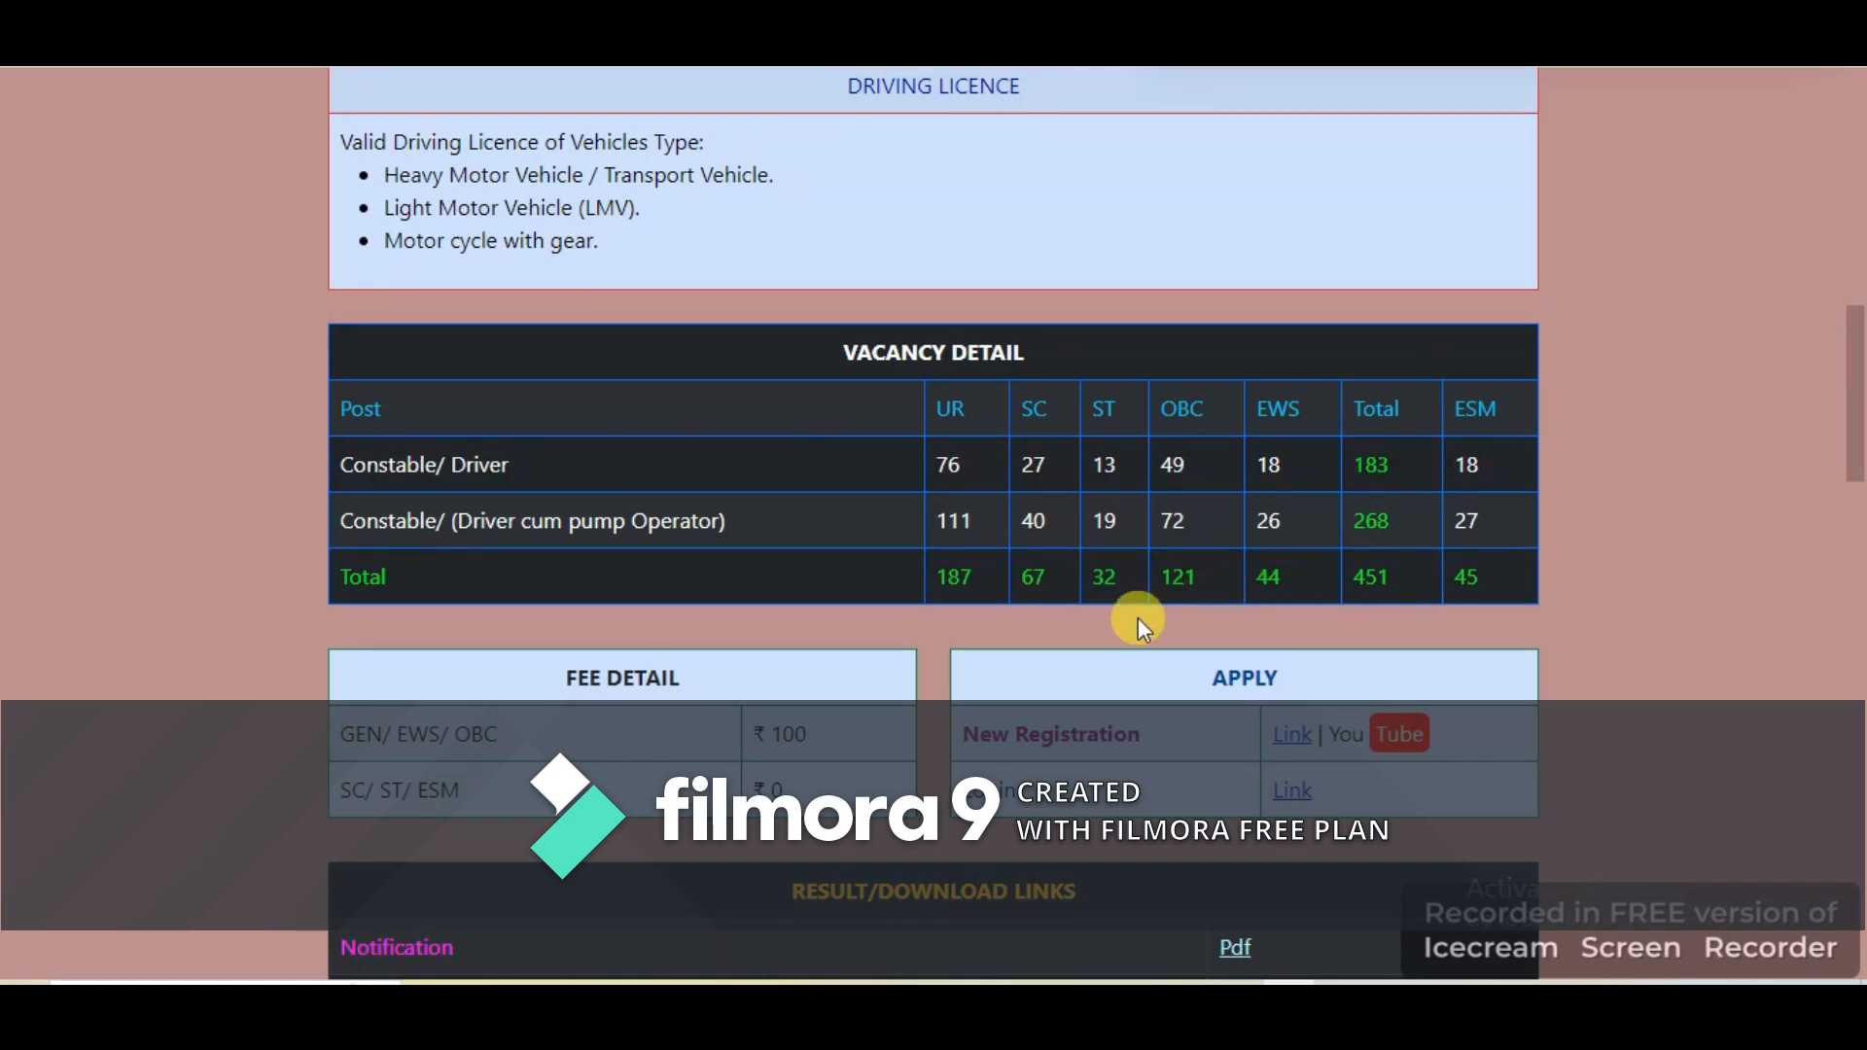
pyautogui.scroll(-3, 866, 661)
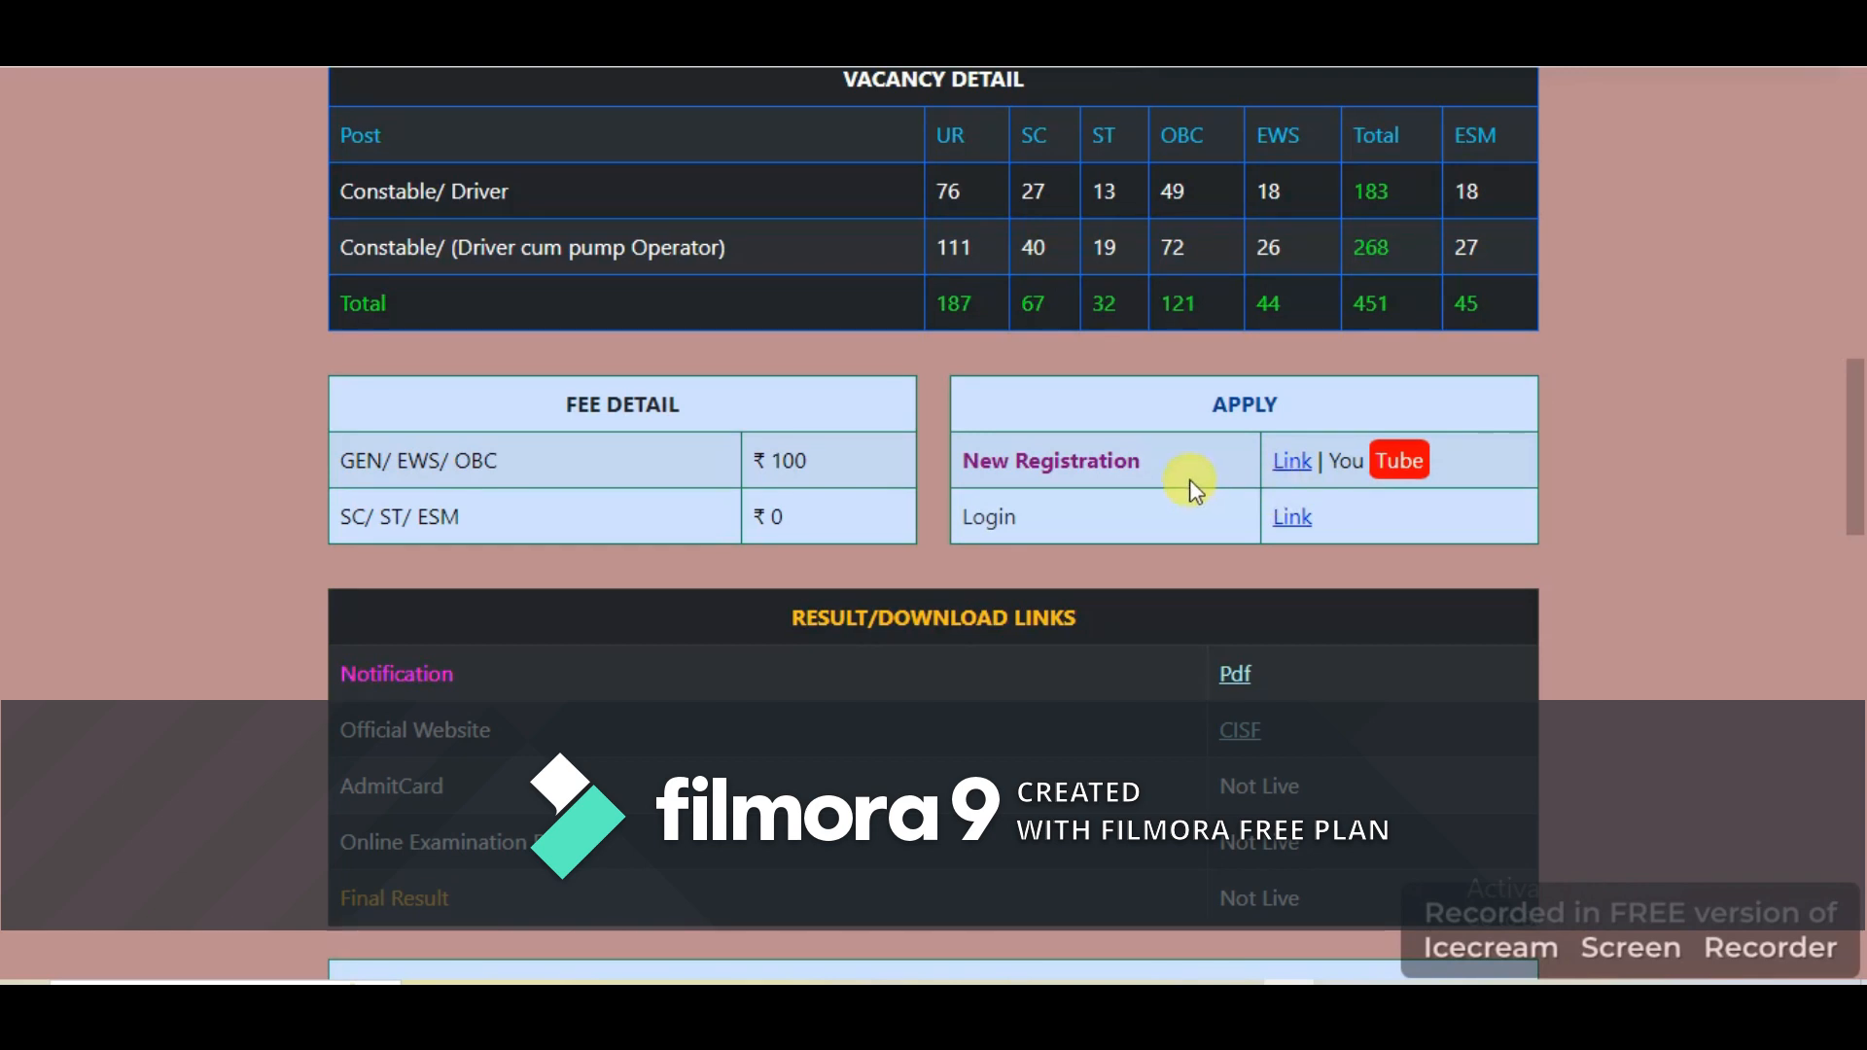
pyautogui.scroll(-1, 1188, 480)
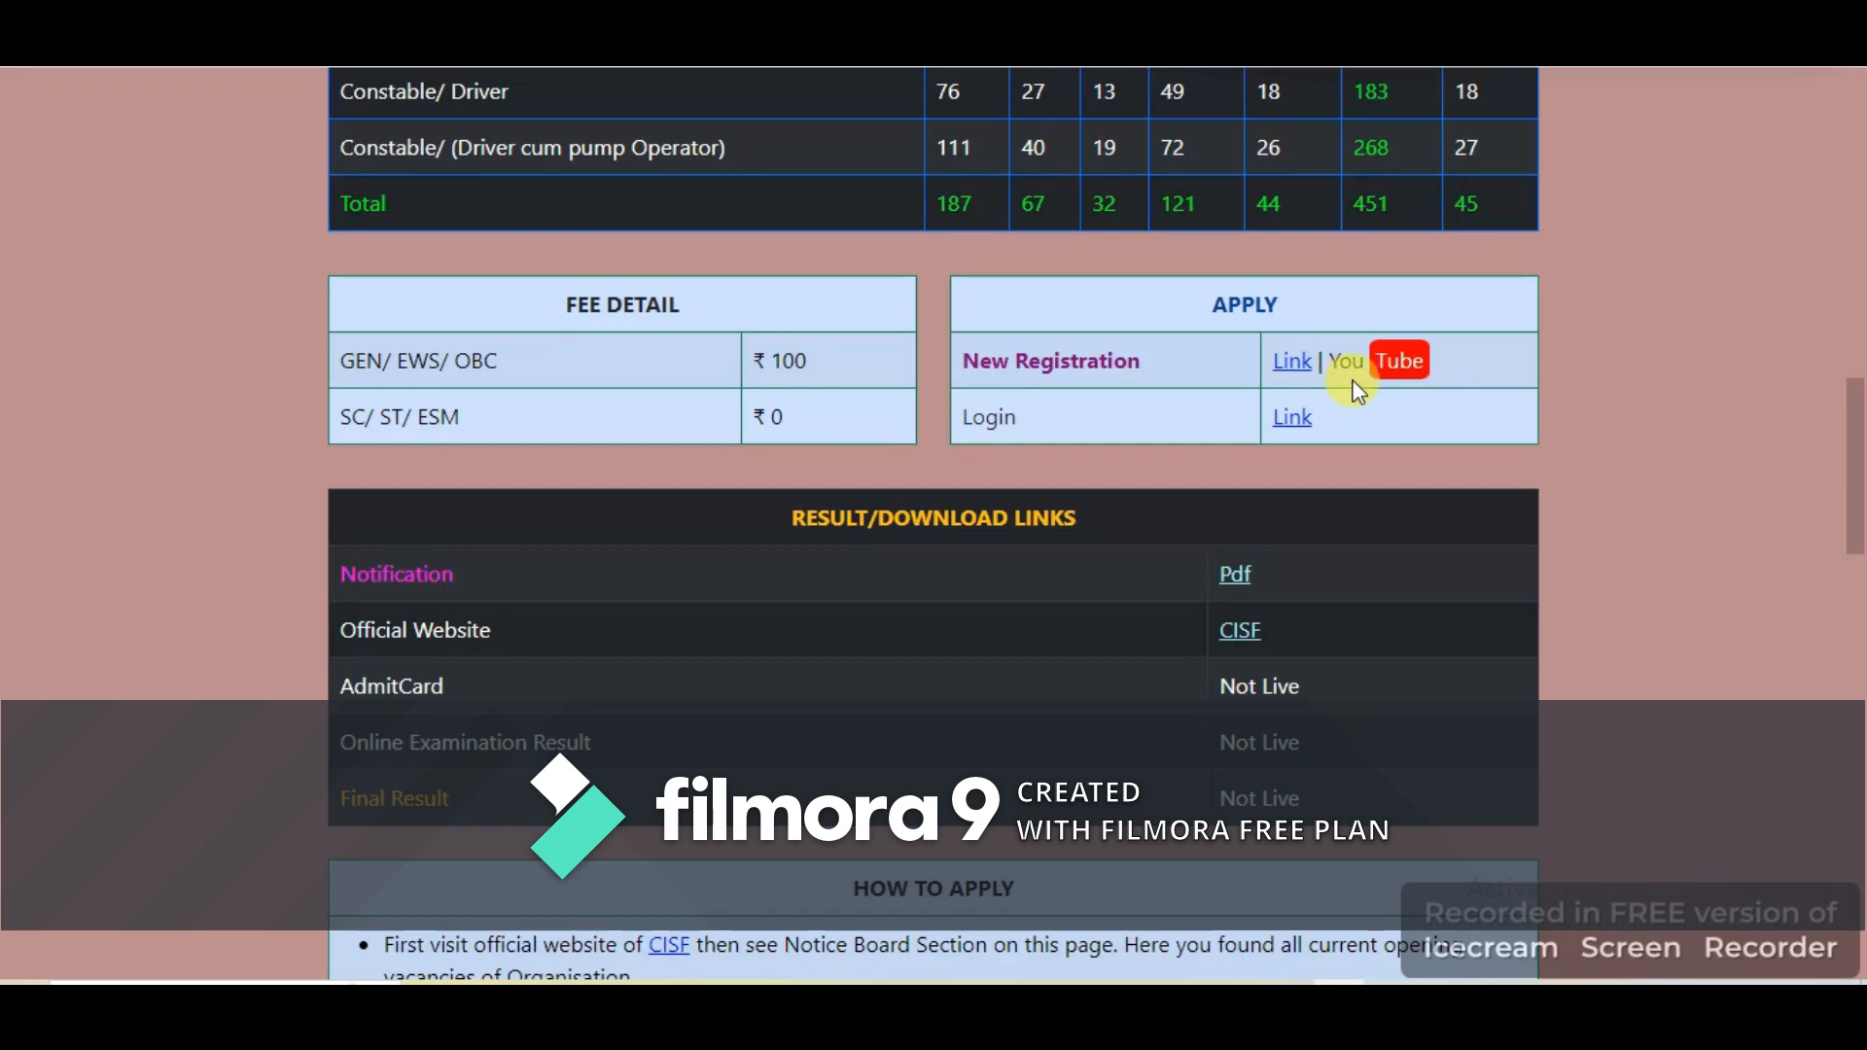
# - Open the New Registration form, go through the name fields, and answer No to having ever changed name
pyautogui.click(1293, 365)
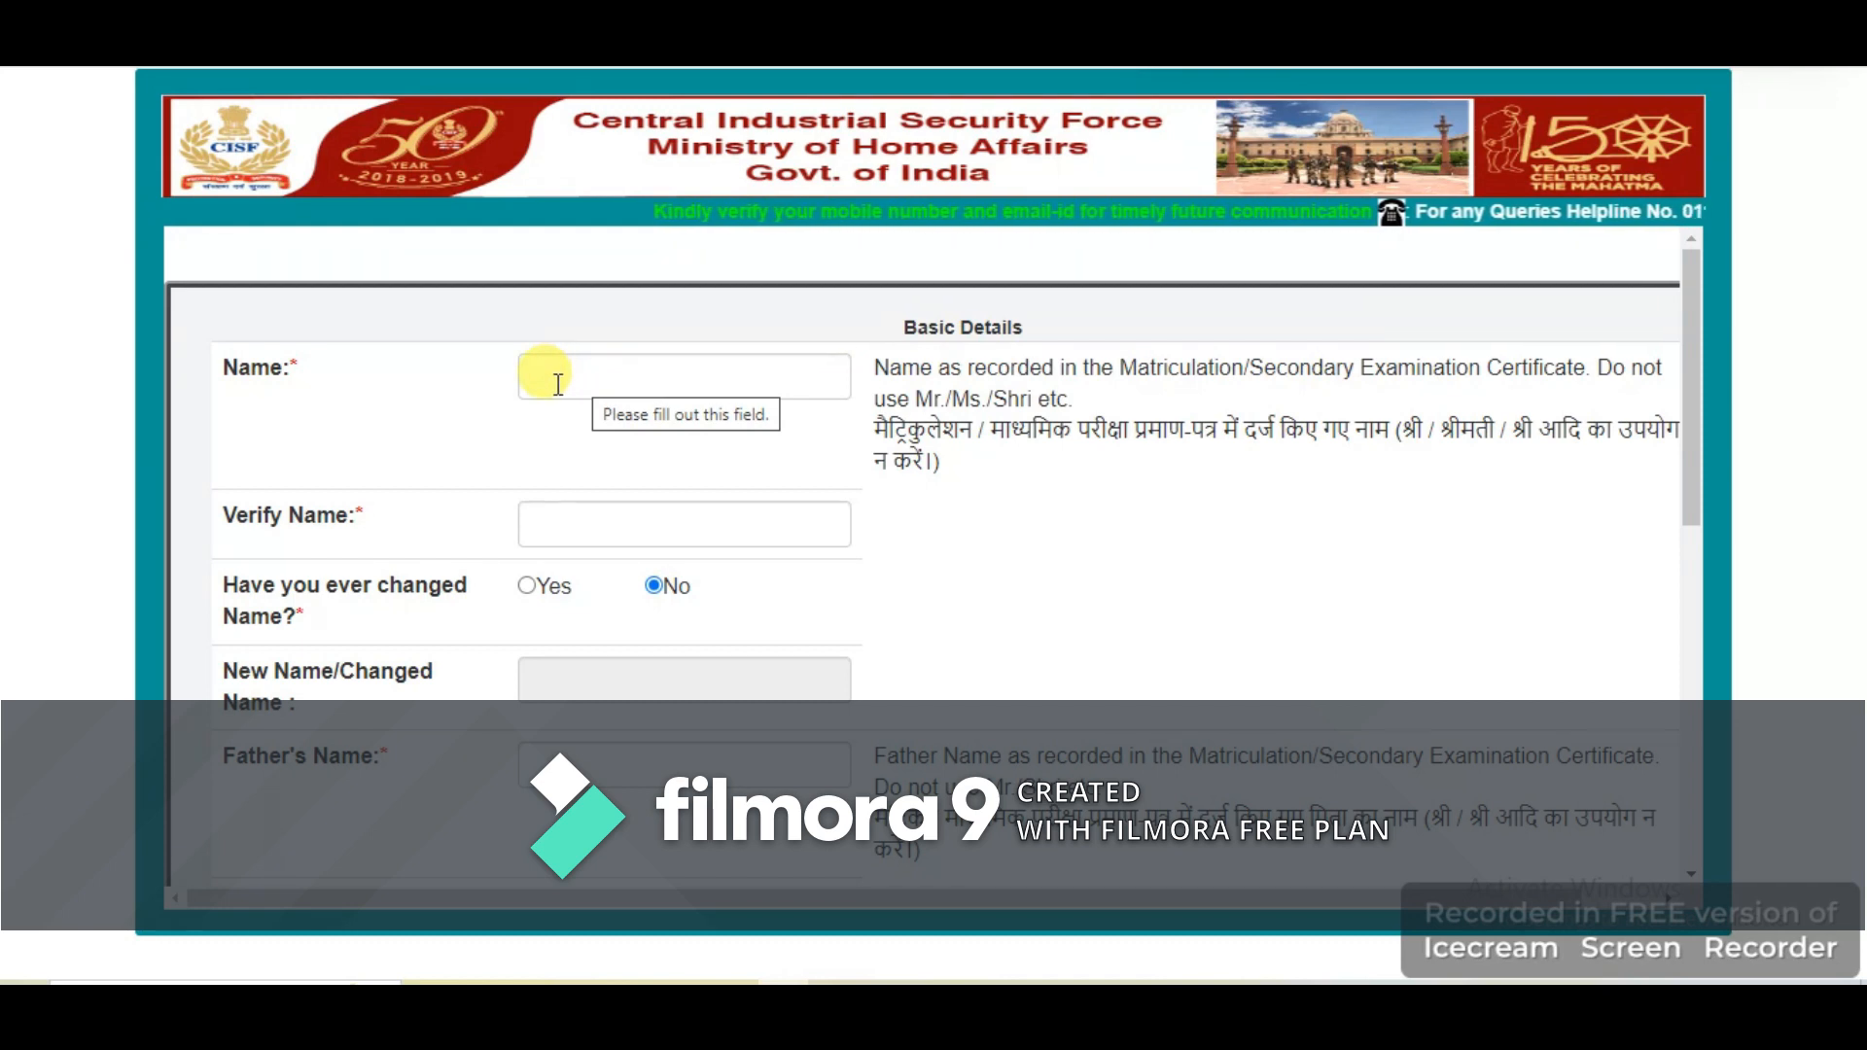
pyautogui.click(632, 375)
pyautogui.click(546, 525)
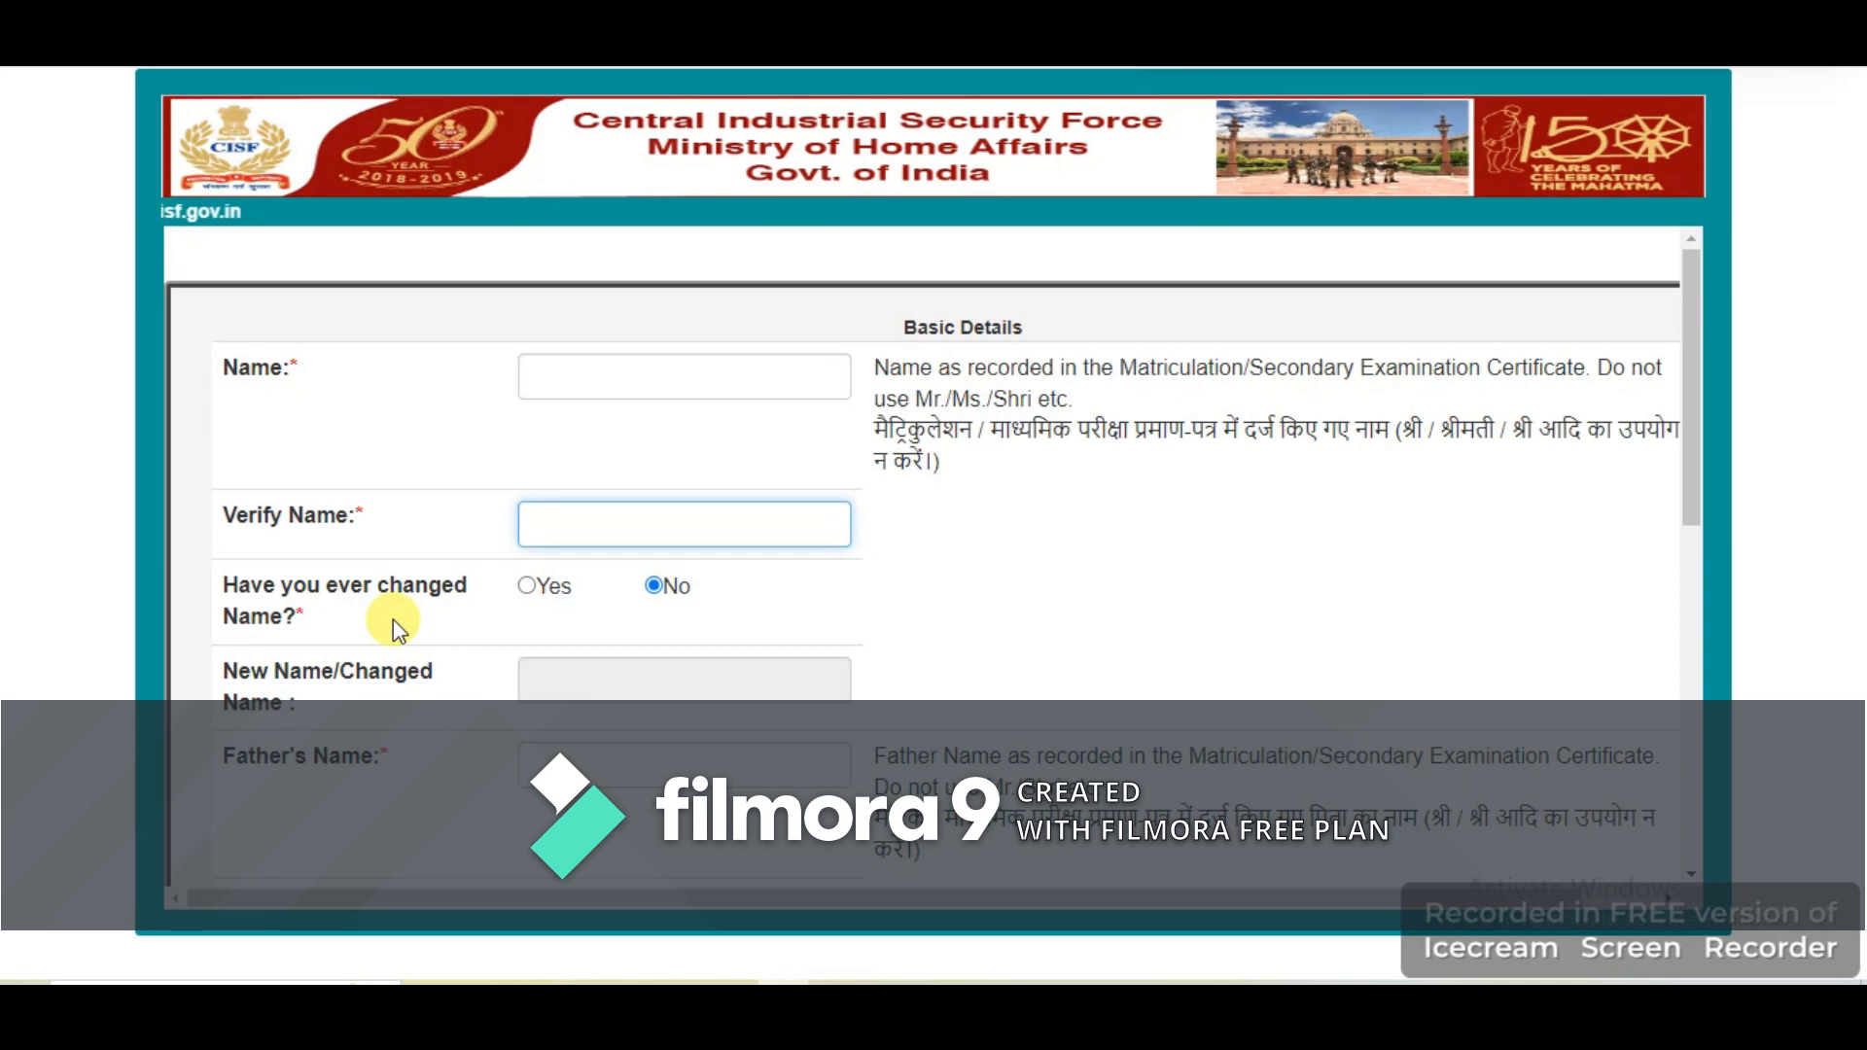
pyautogui.click(528, 587)
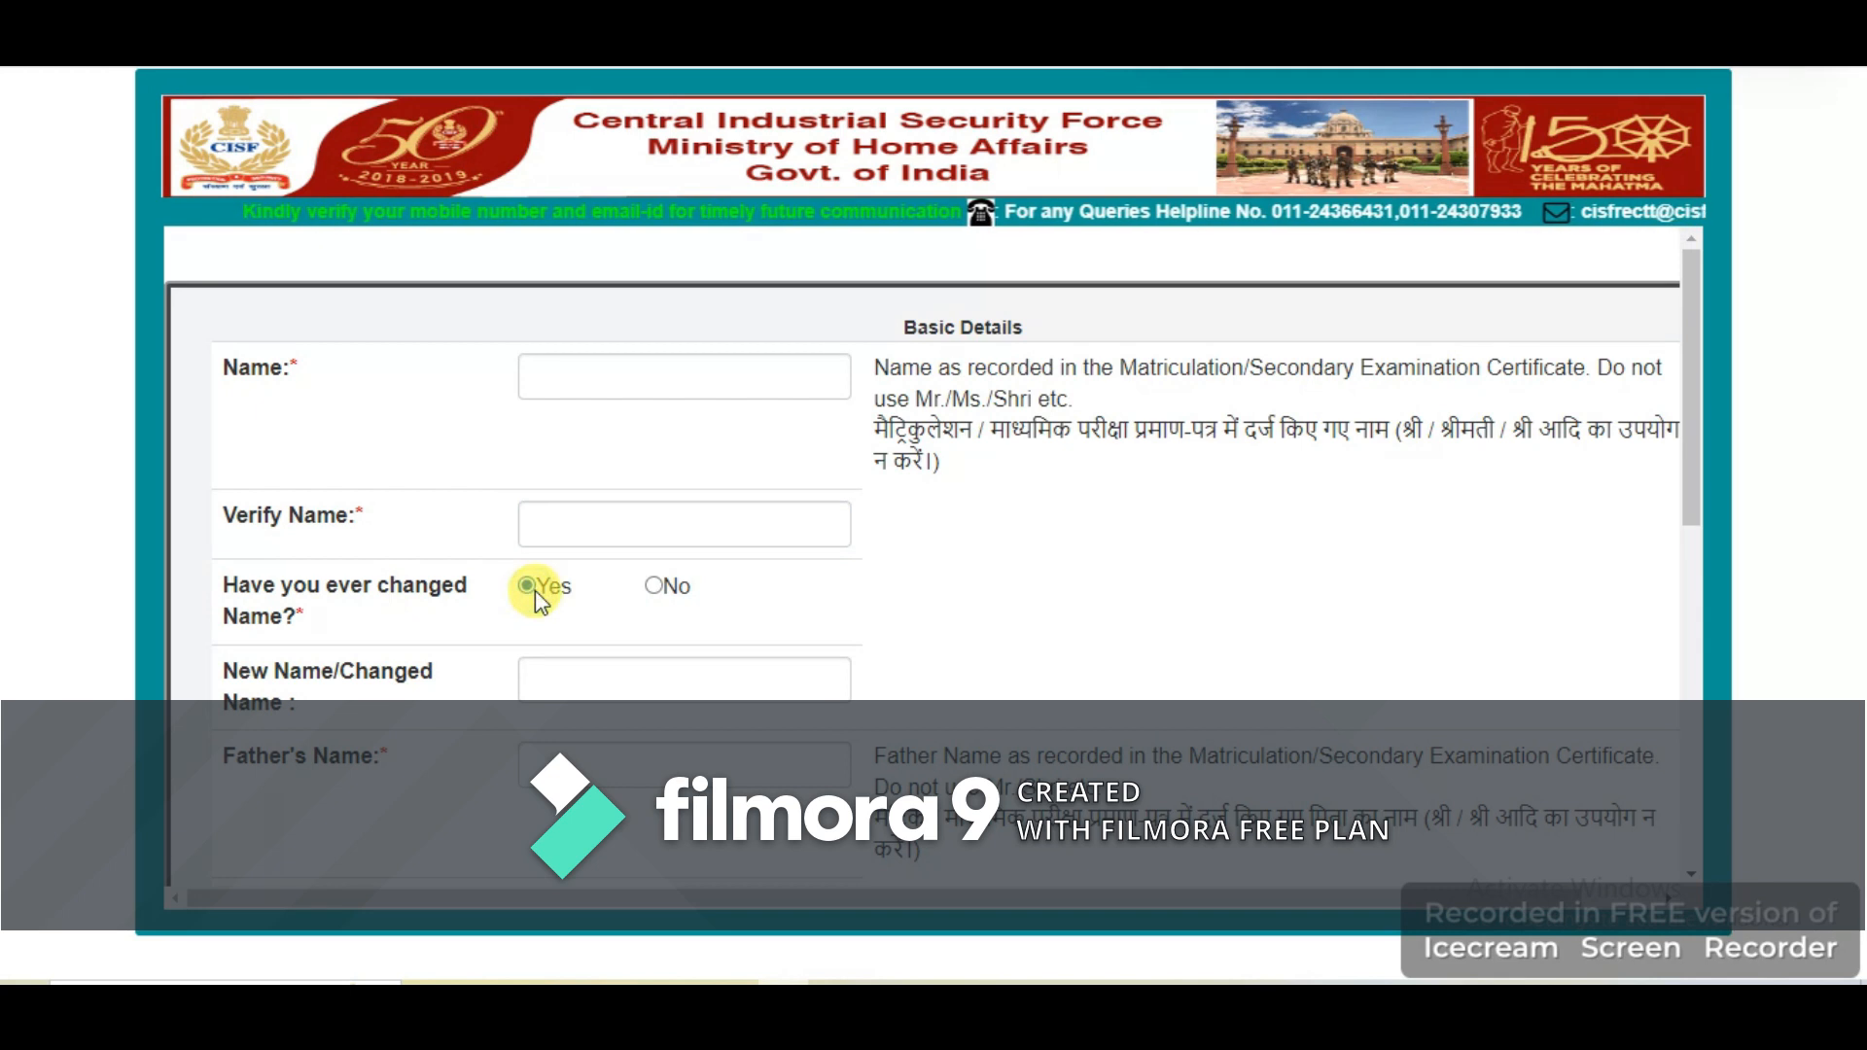
pyautogui.click(655, 587)
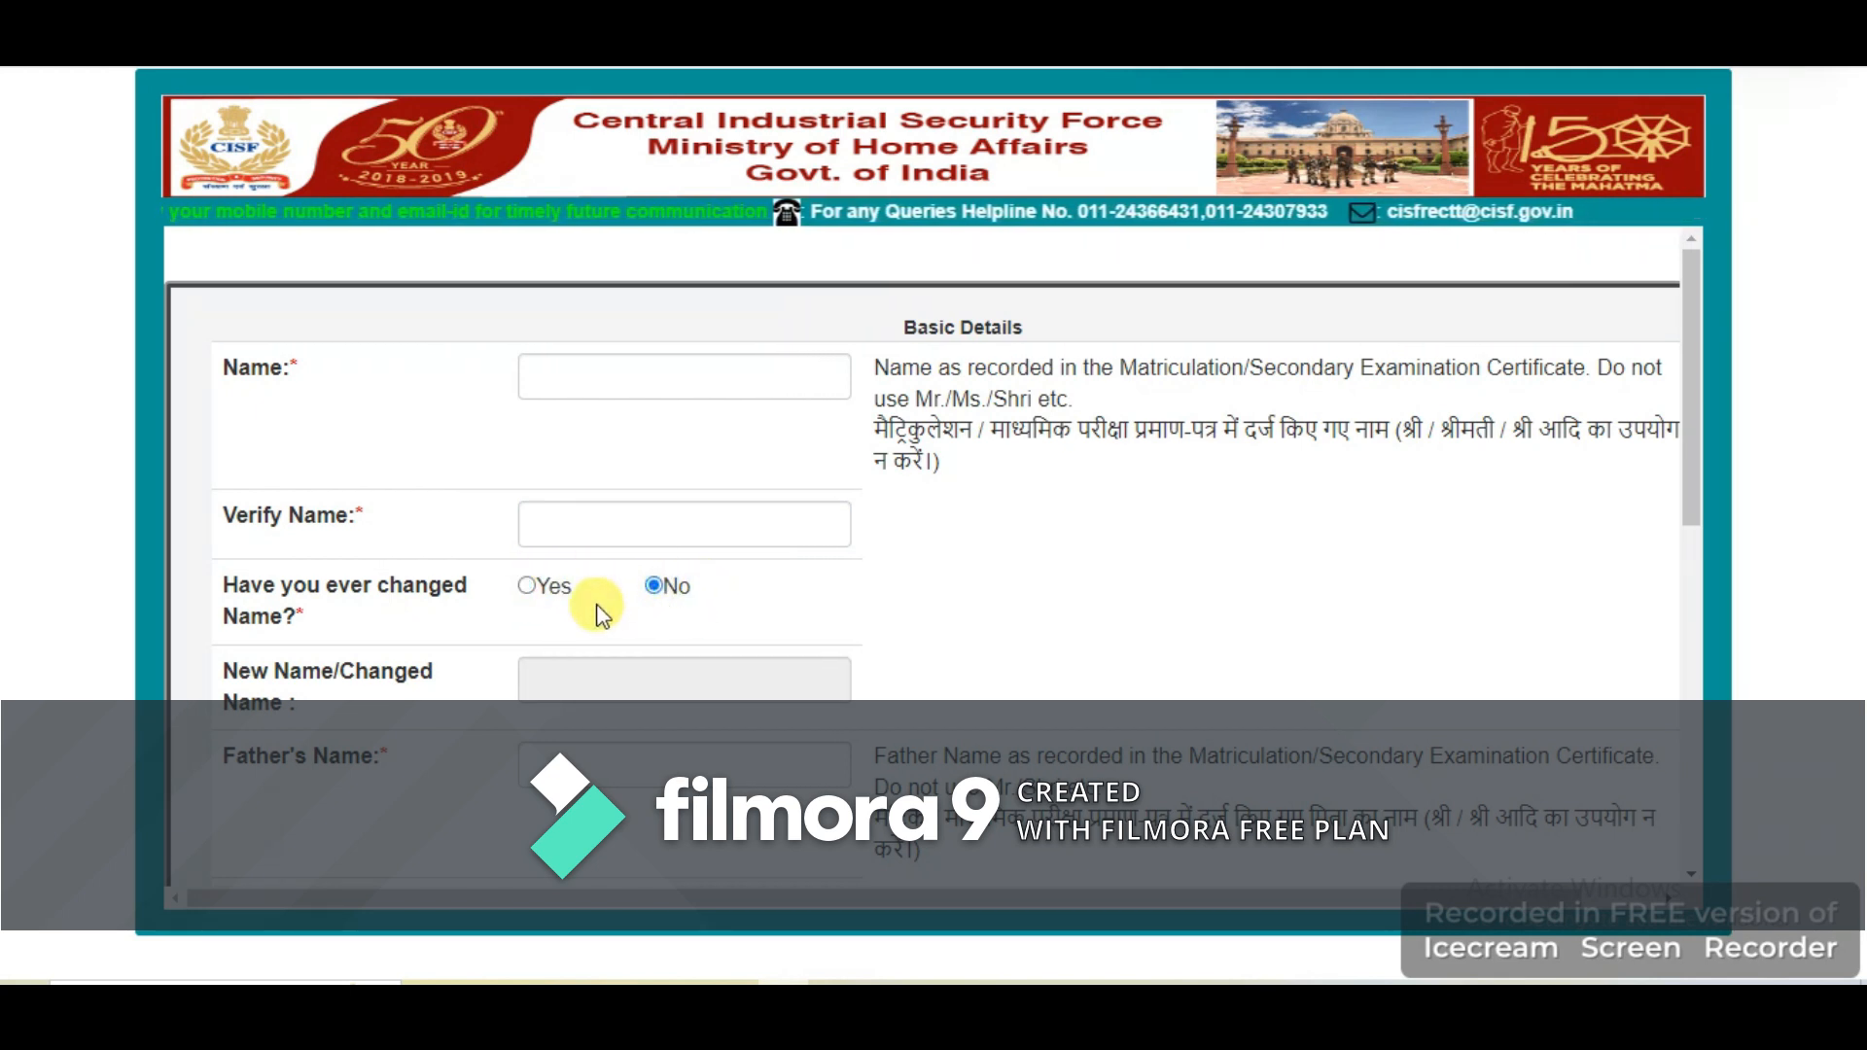
# - Go through the father's name and mother's name fields and their verification fields in the basic details
pyautogui.scroll(-3, 589, 608)
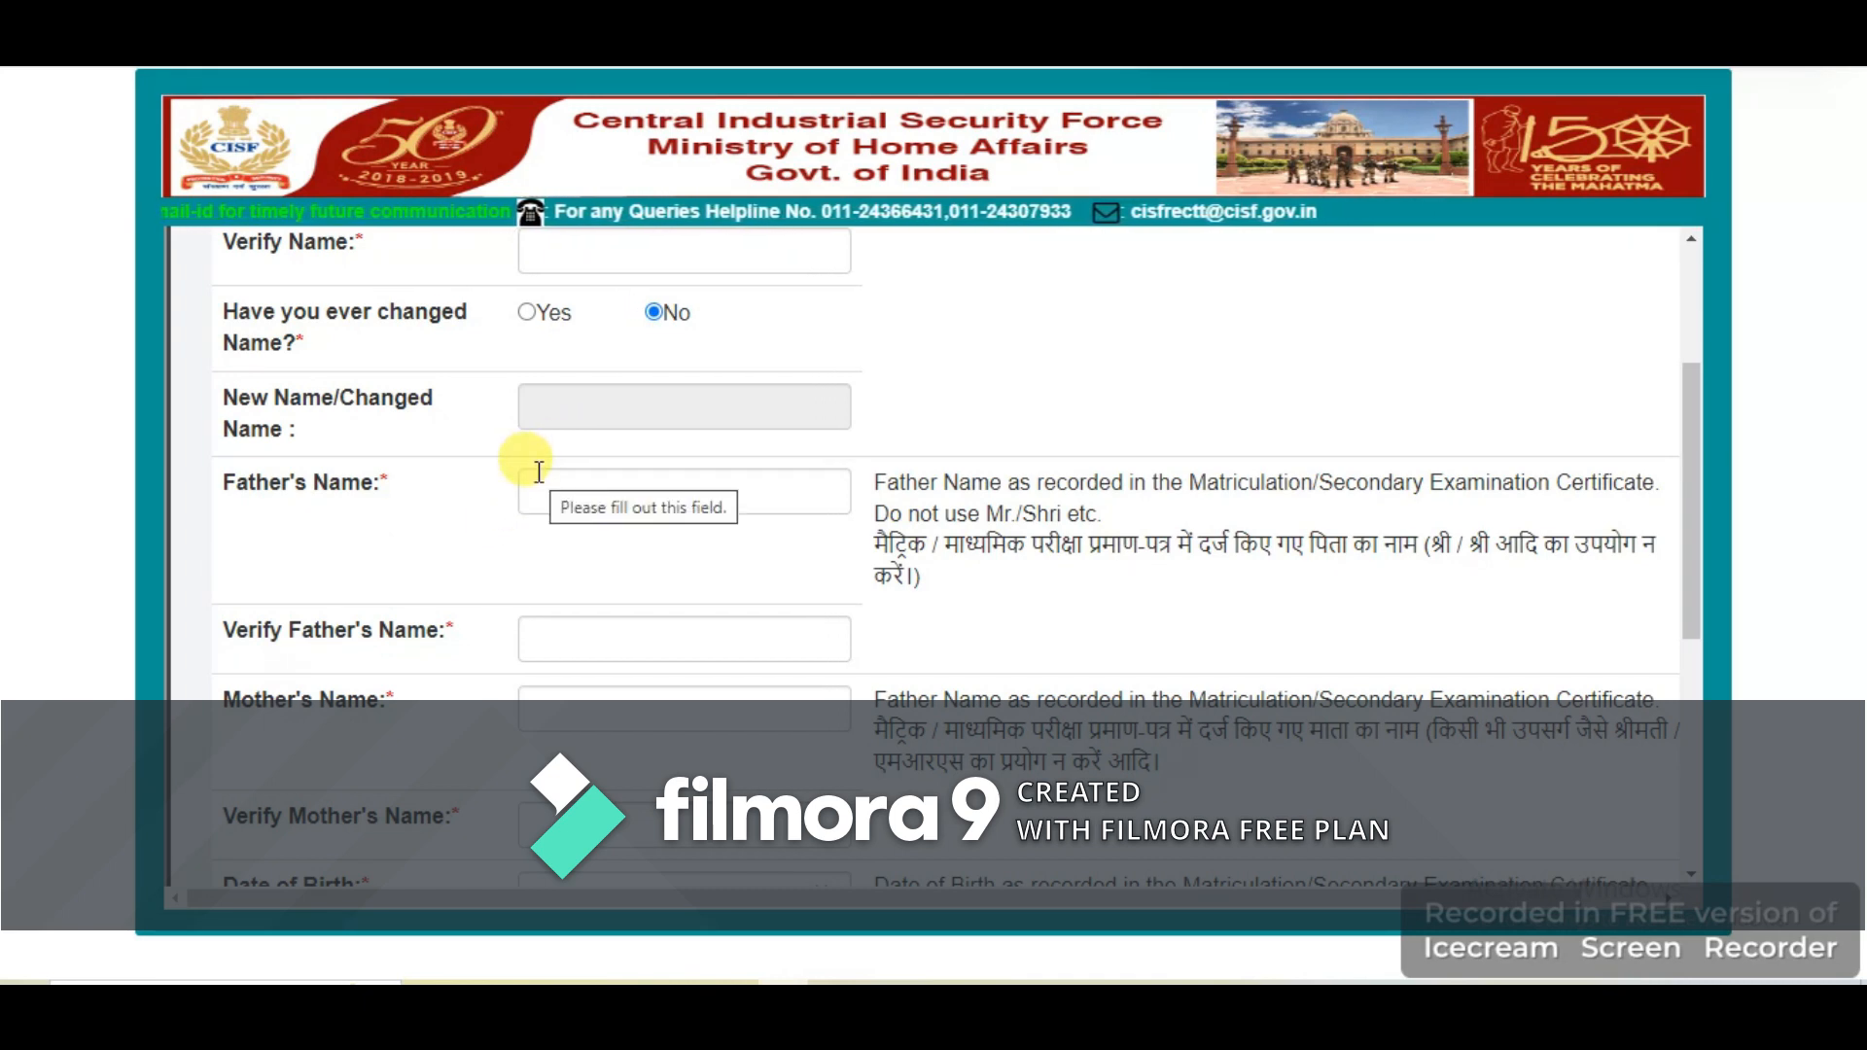
pyautogui.click(545, 501)
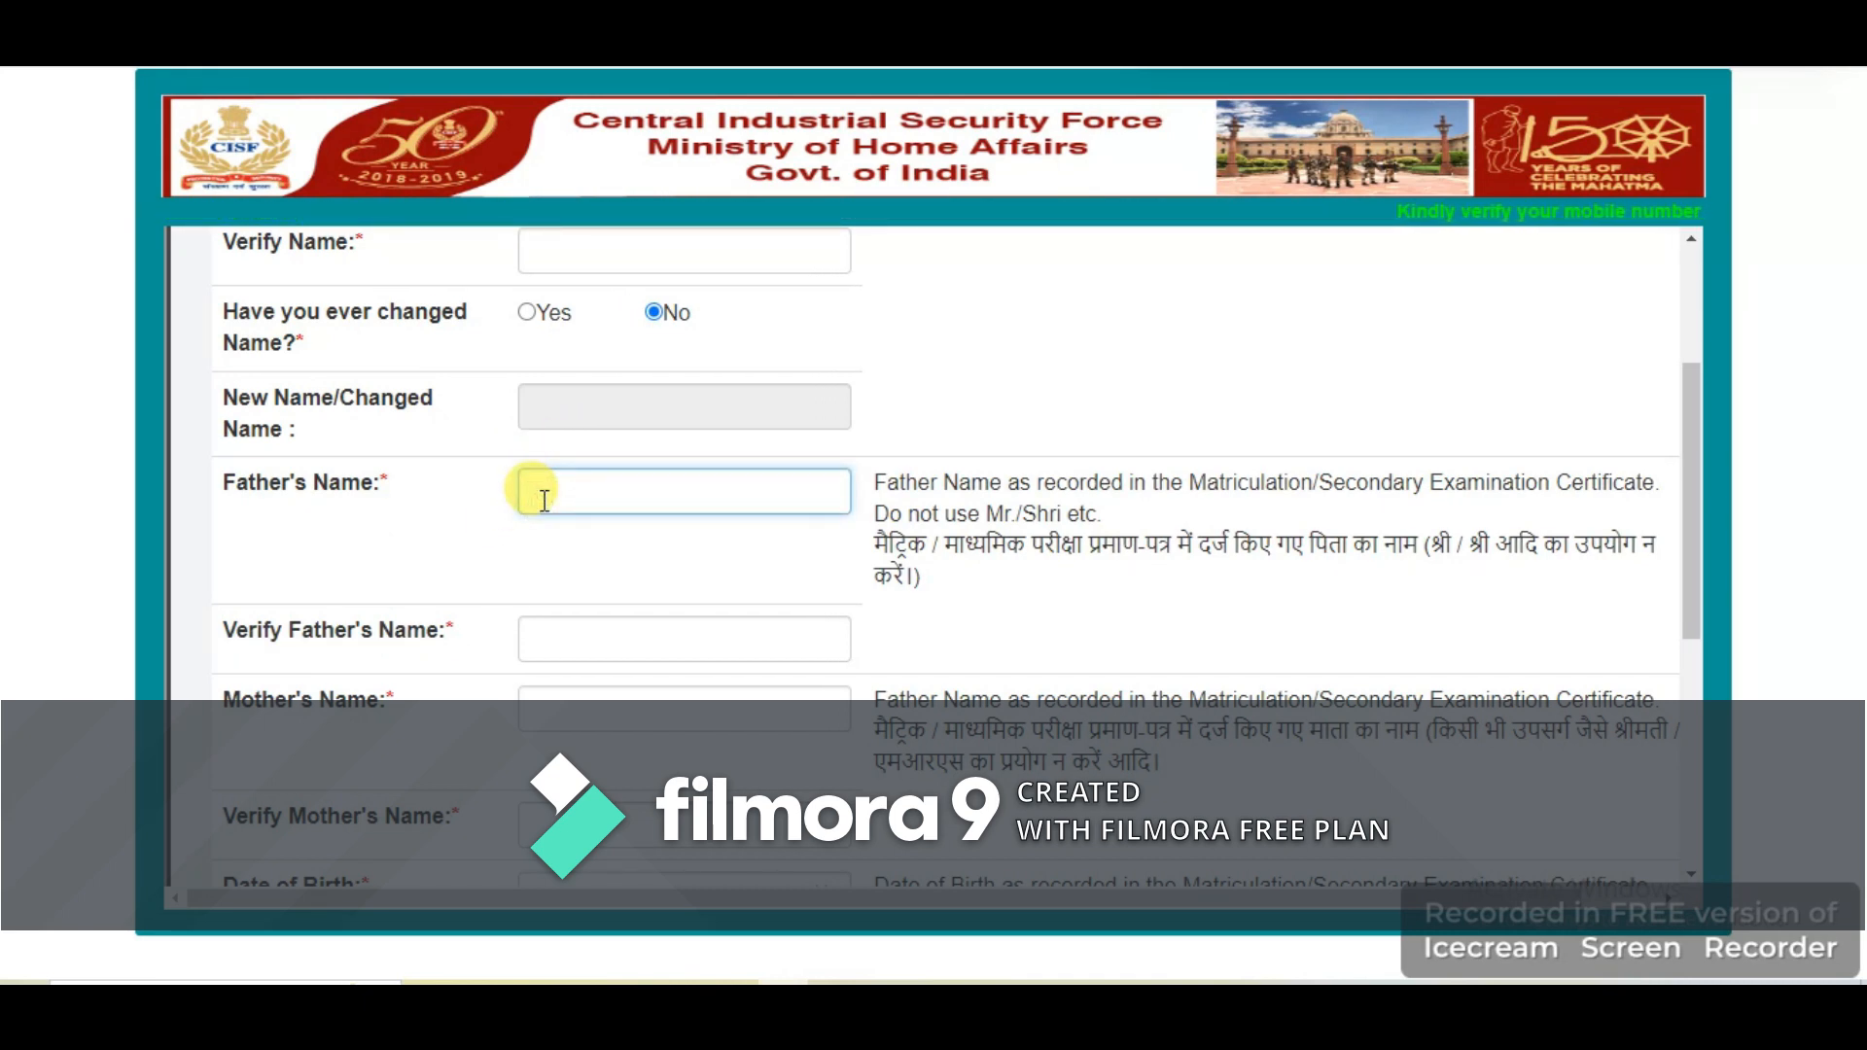
pyautogui.scroll(-2, 549, 501)
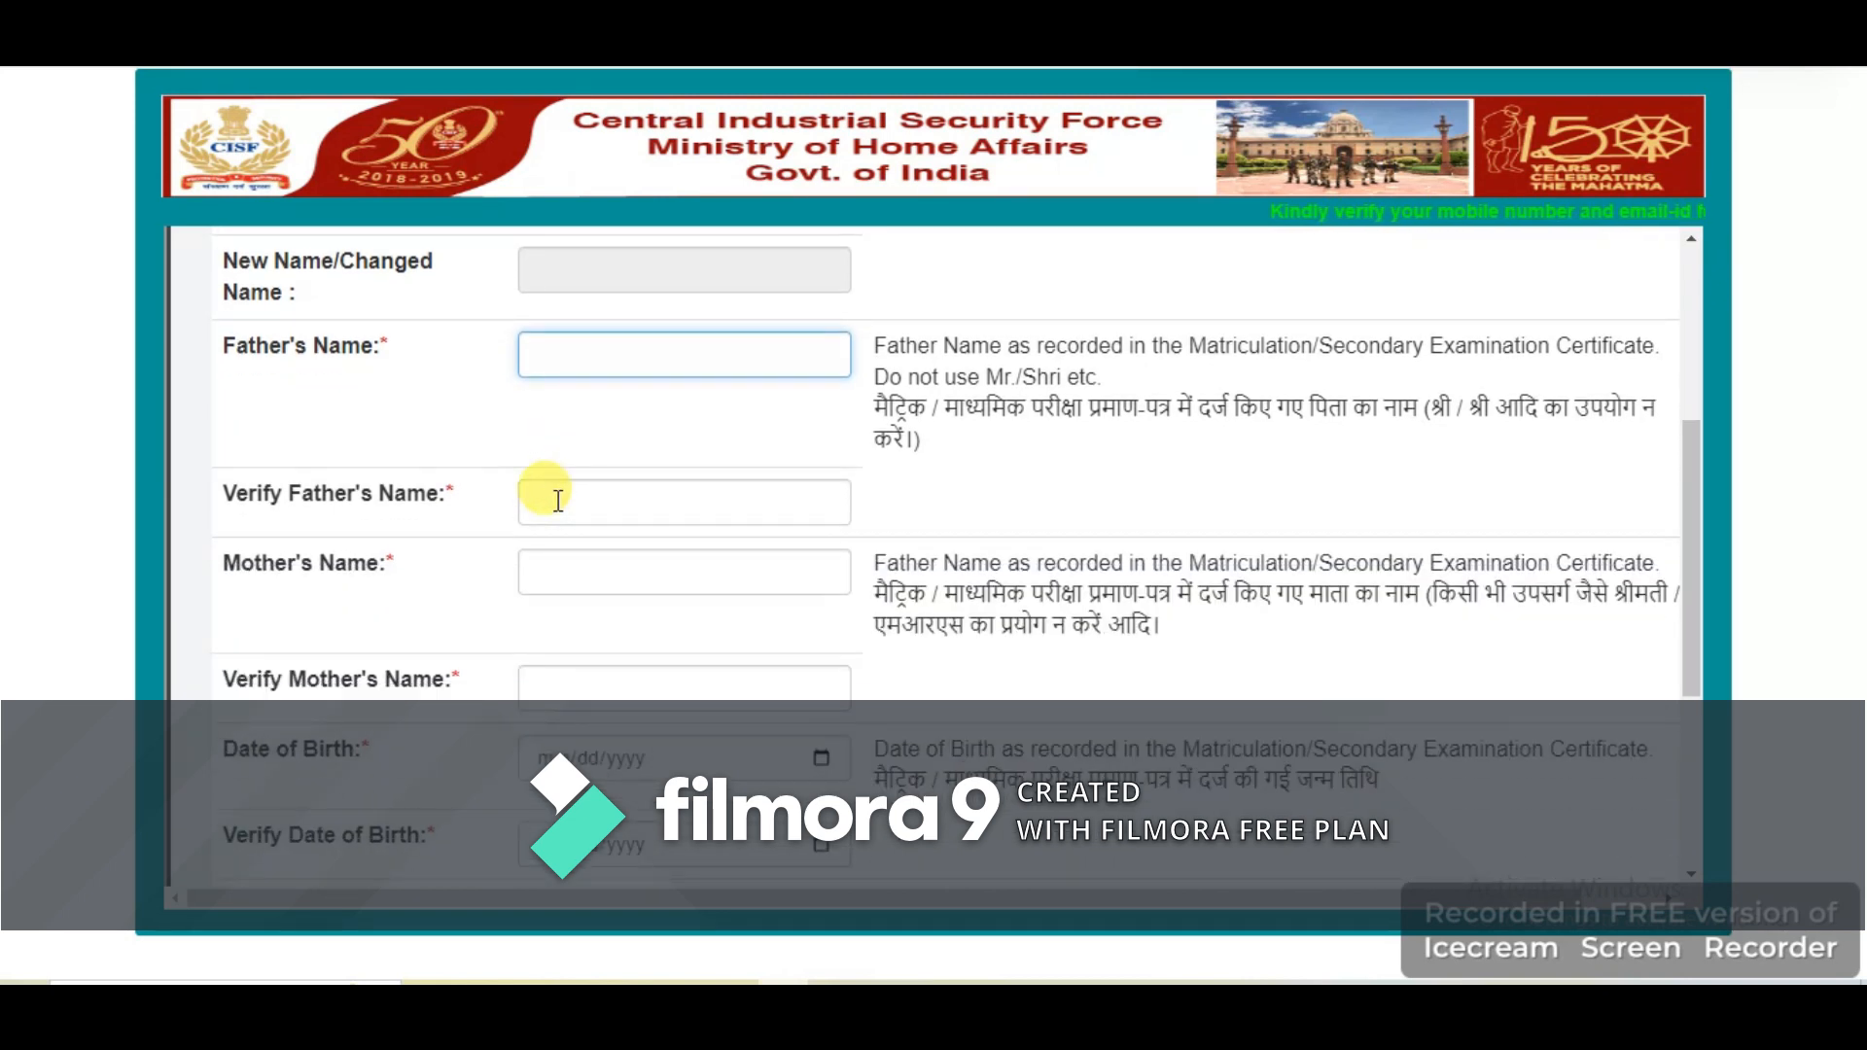
pyautogui.click(603, 503)
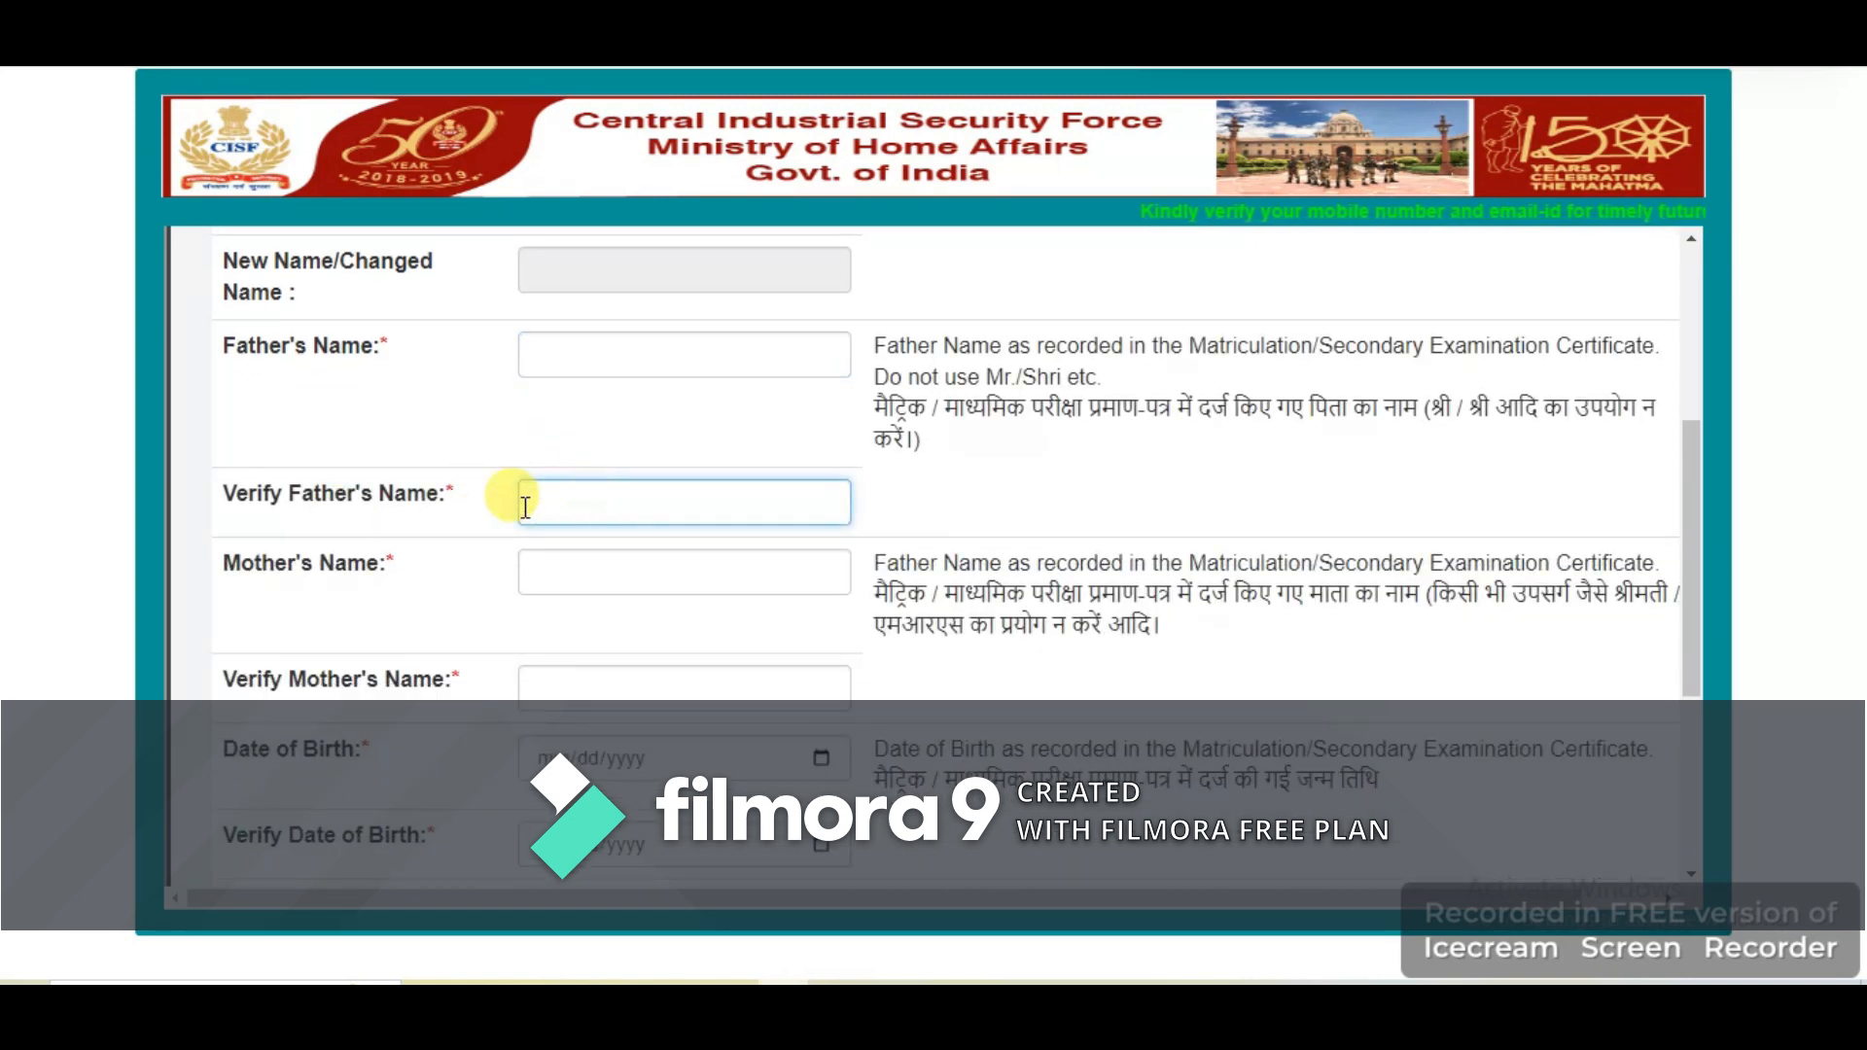
pyautogui.scroll(-2, 486, 511)
pyautogui.click(583, 442)
pyautogui.scroll(-2, 467, 512)
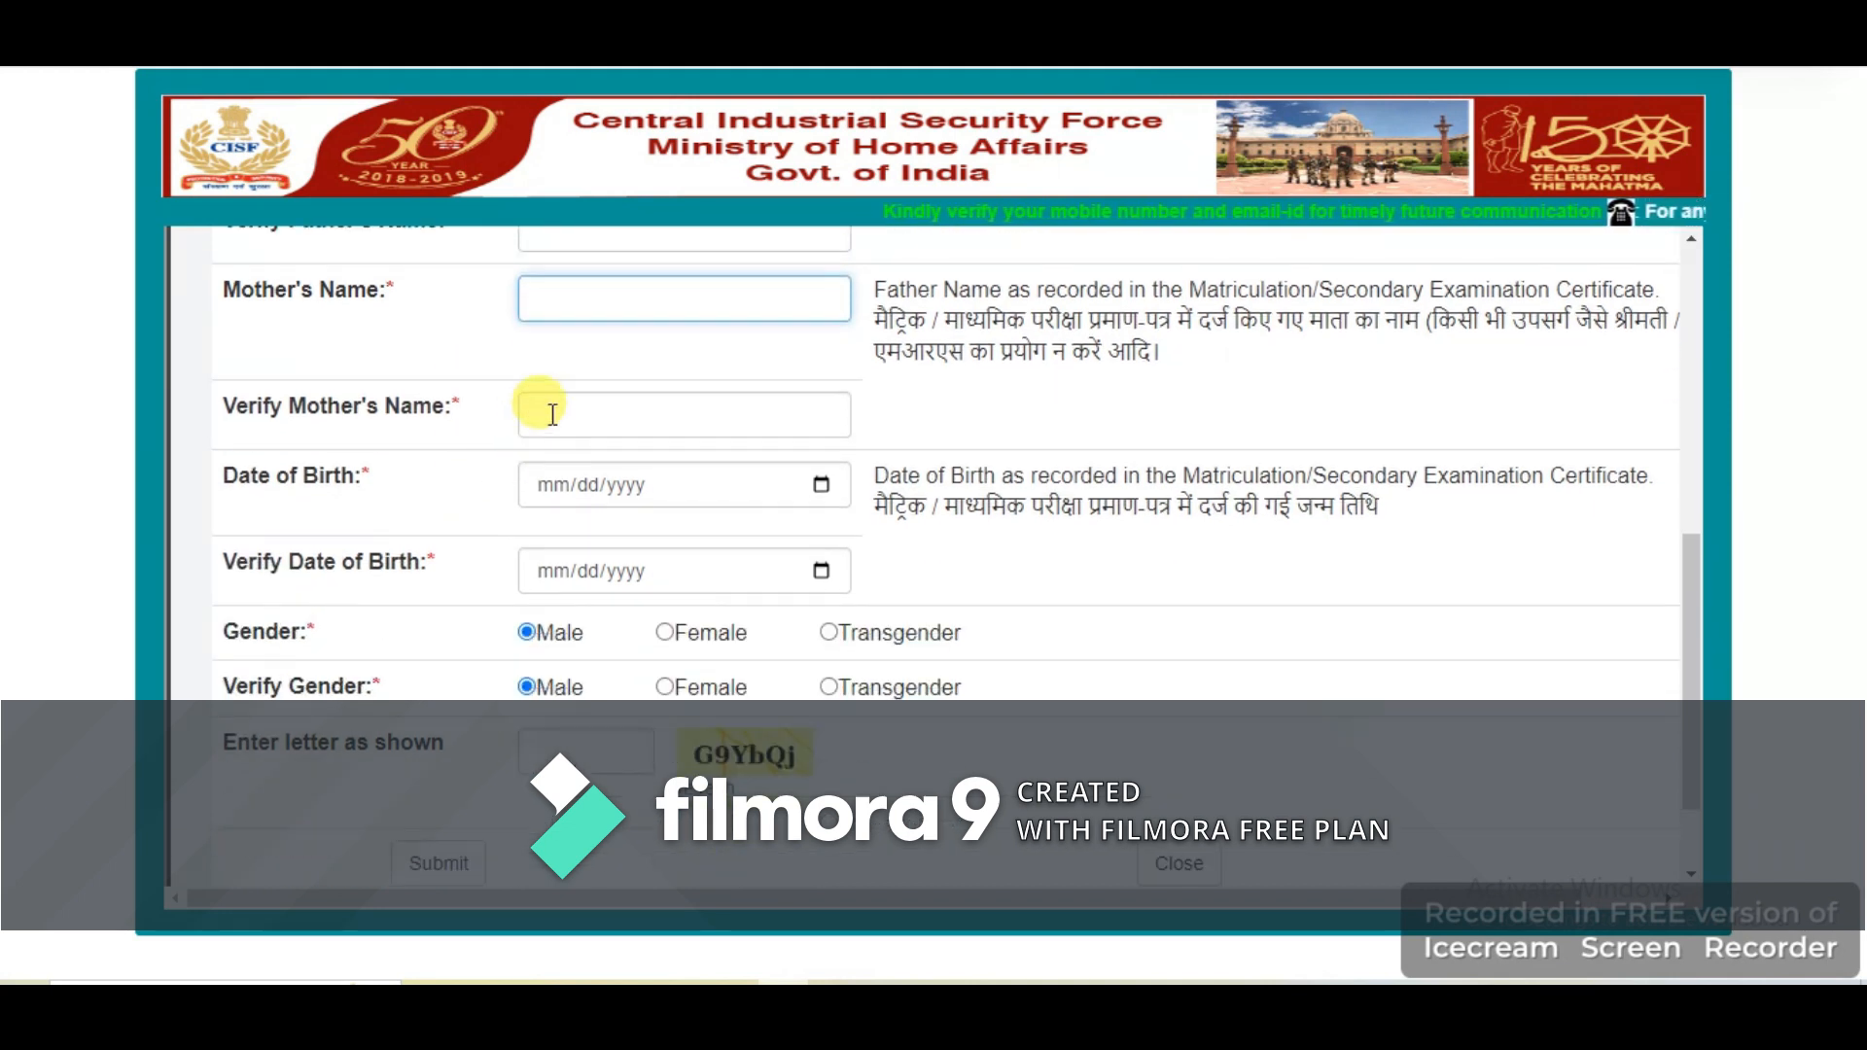
pyautogui.click(557, 413)
pyautogui.scroll(-2, 405, 494)
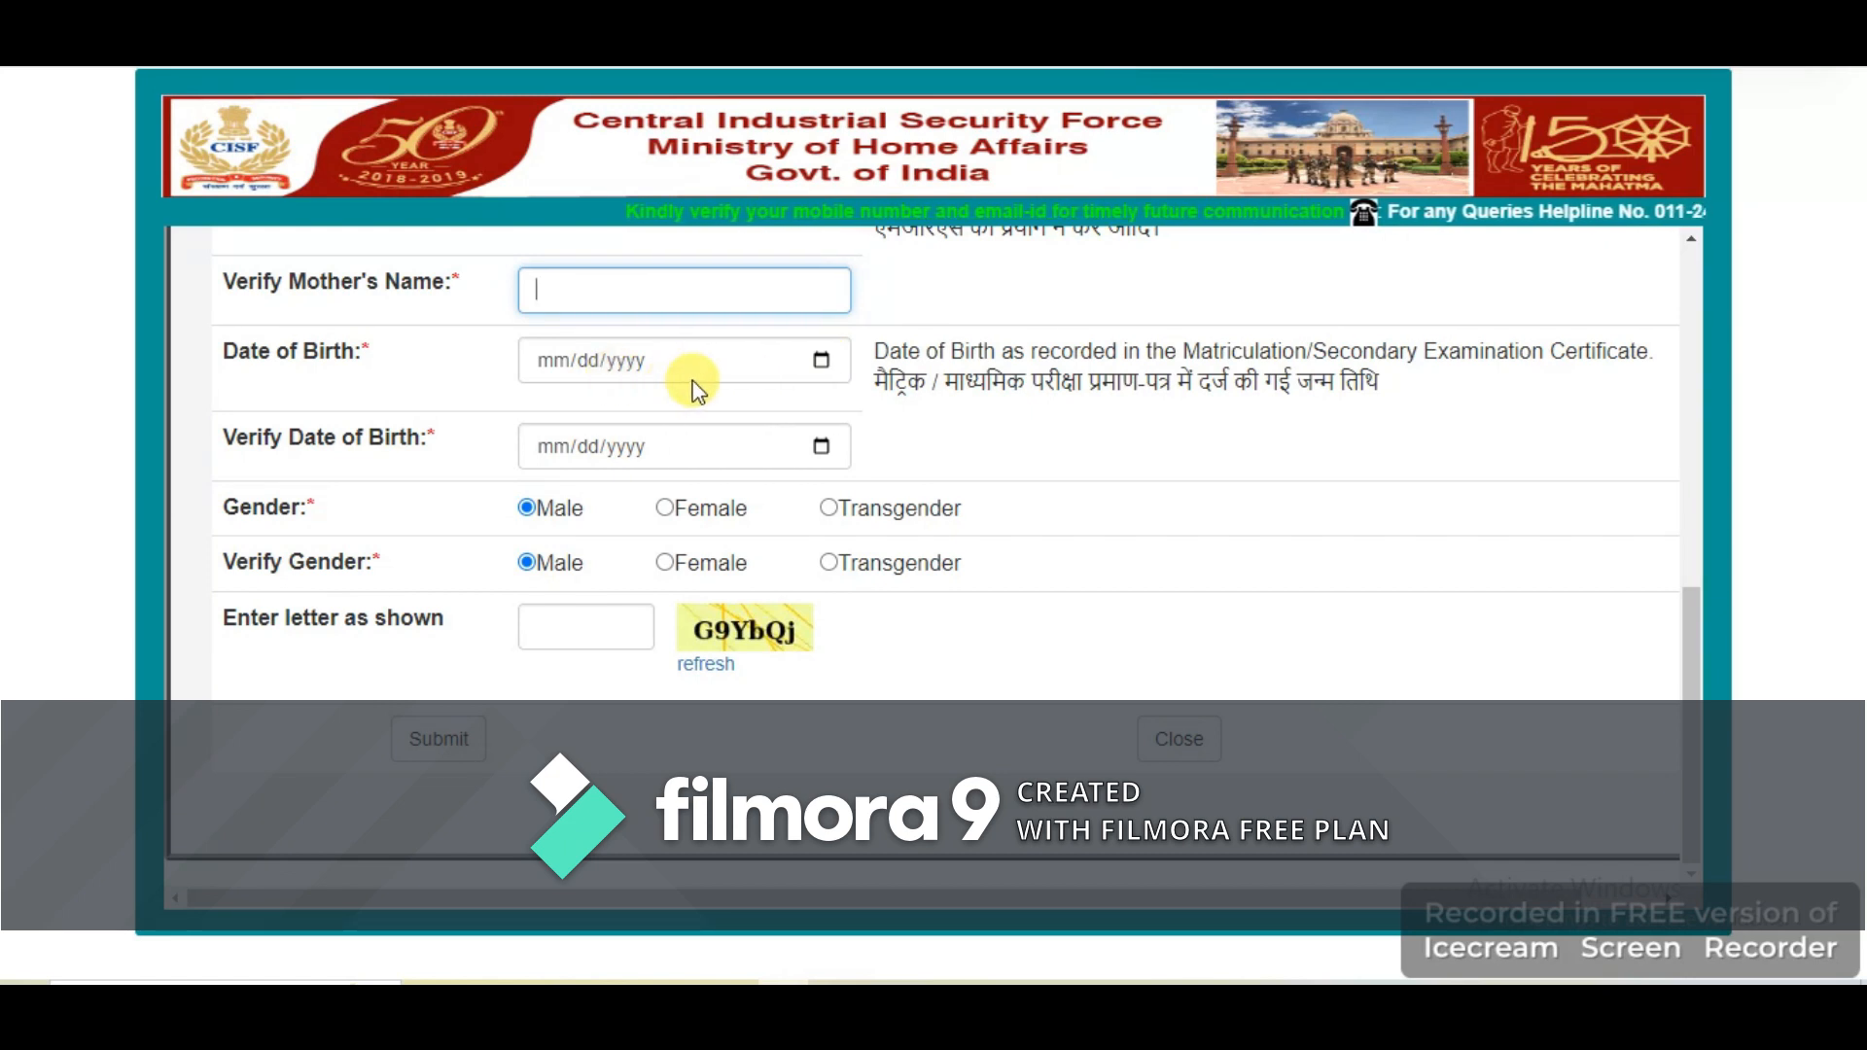
# - Select Female for both Gender and Verify Gender, and go to the captcha field
pyautogui.click(587, 449)
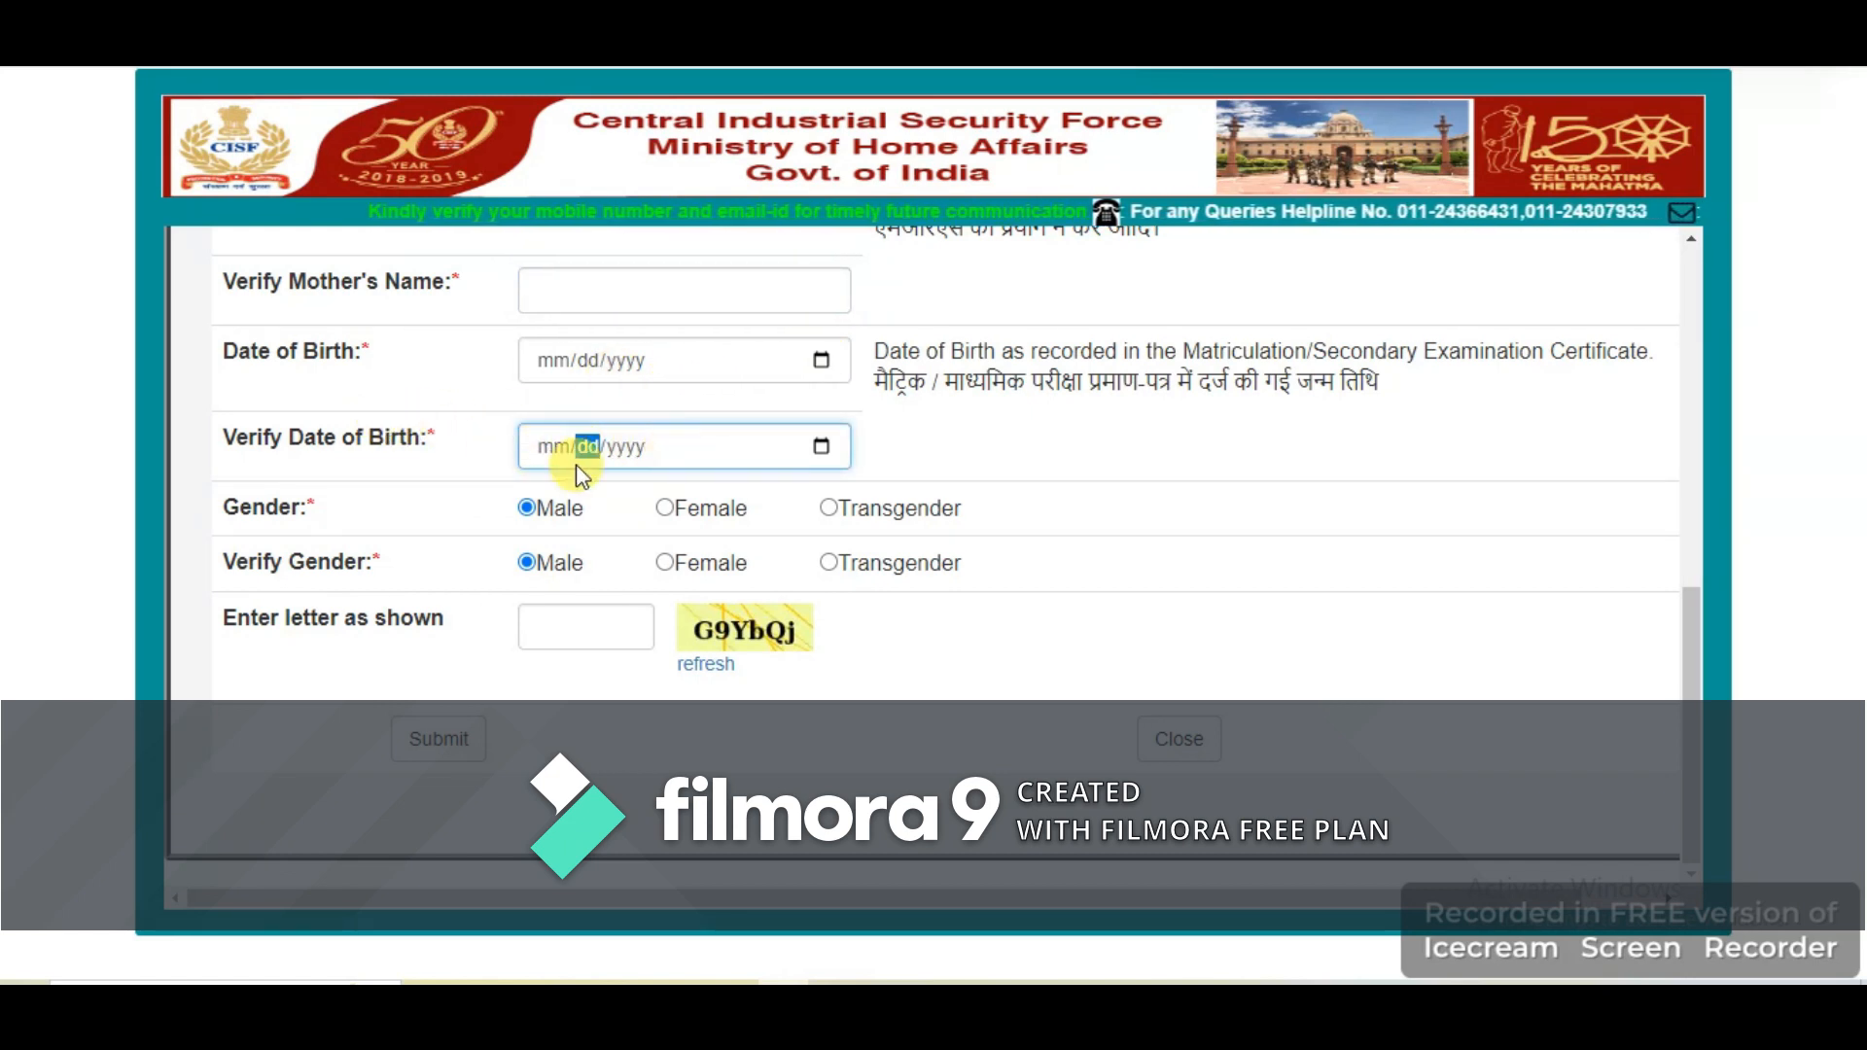
pyautogui.click(385, 521)
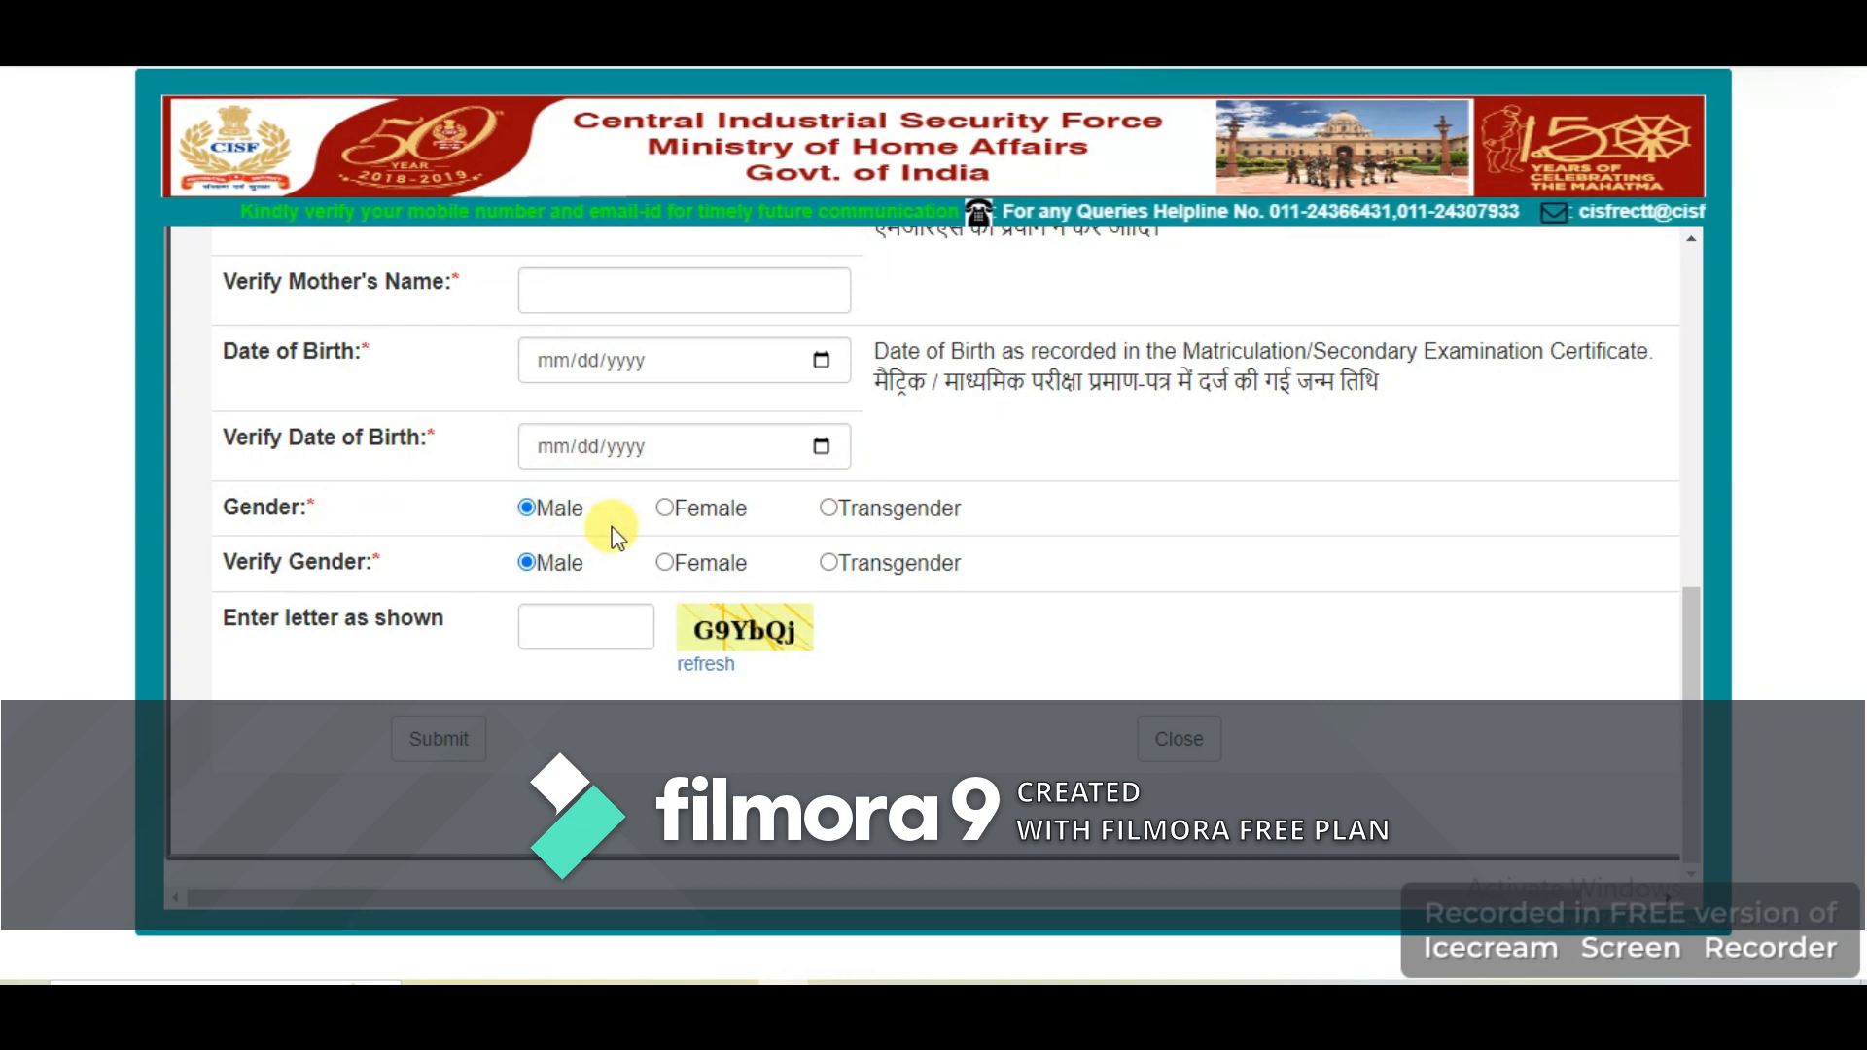
pyautogui.click(688, 509)
pyautogui.click(532, 574)
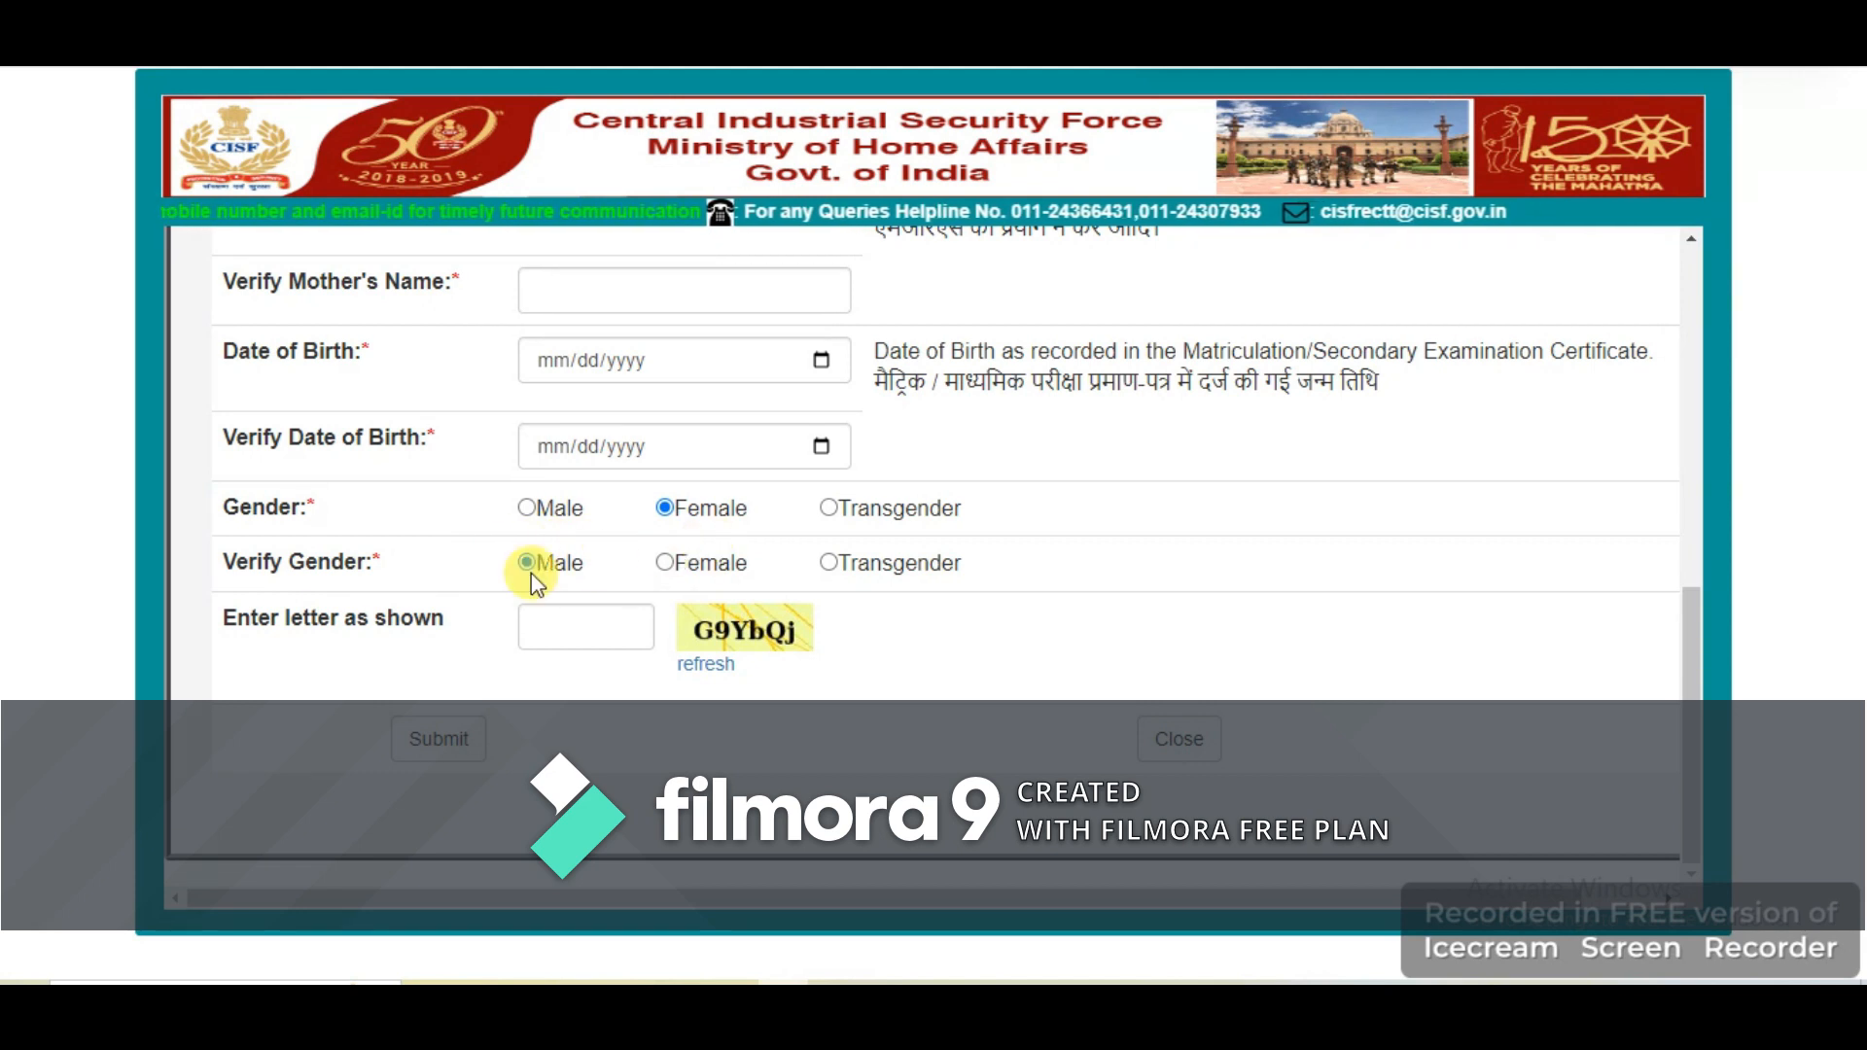
pyautogui.click(544, 630)
pyautogui.click(663, 564)
pyautogui.click(564, 636)
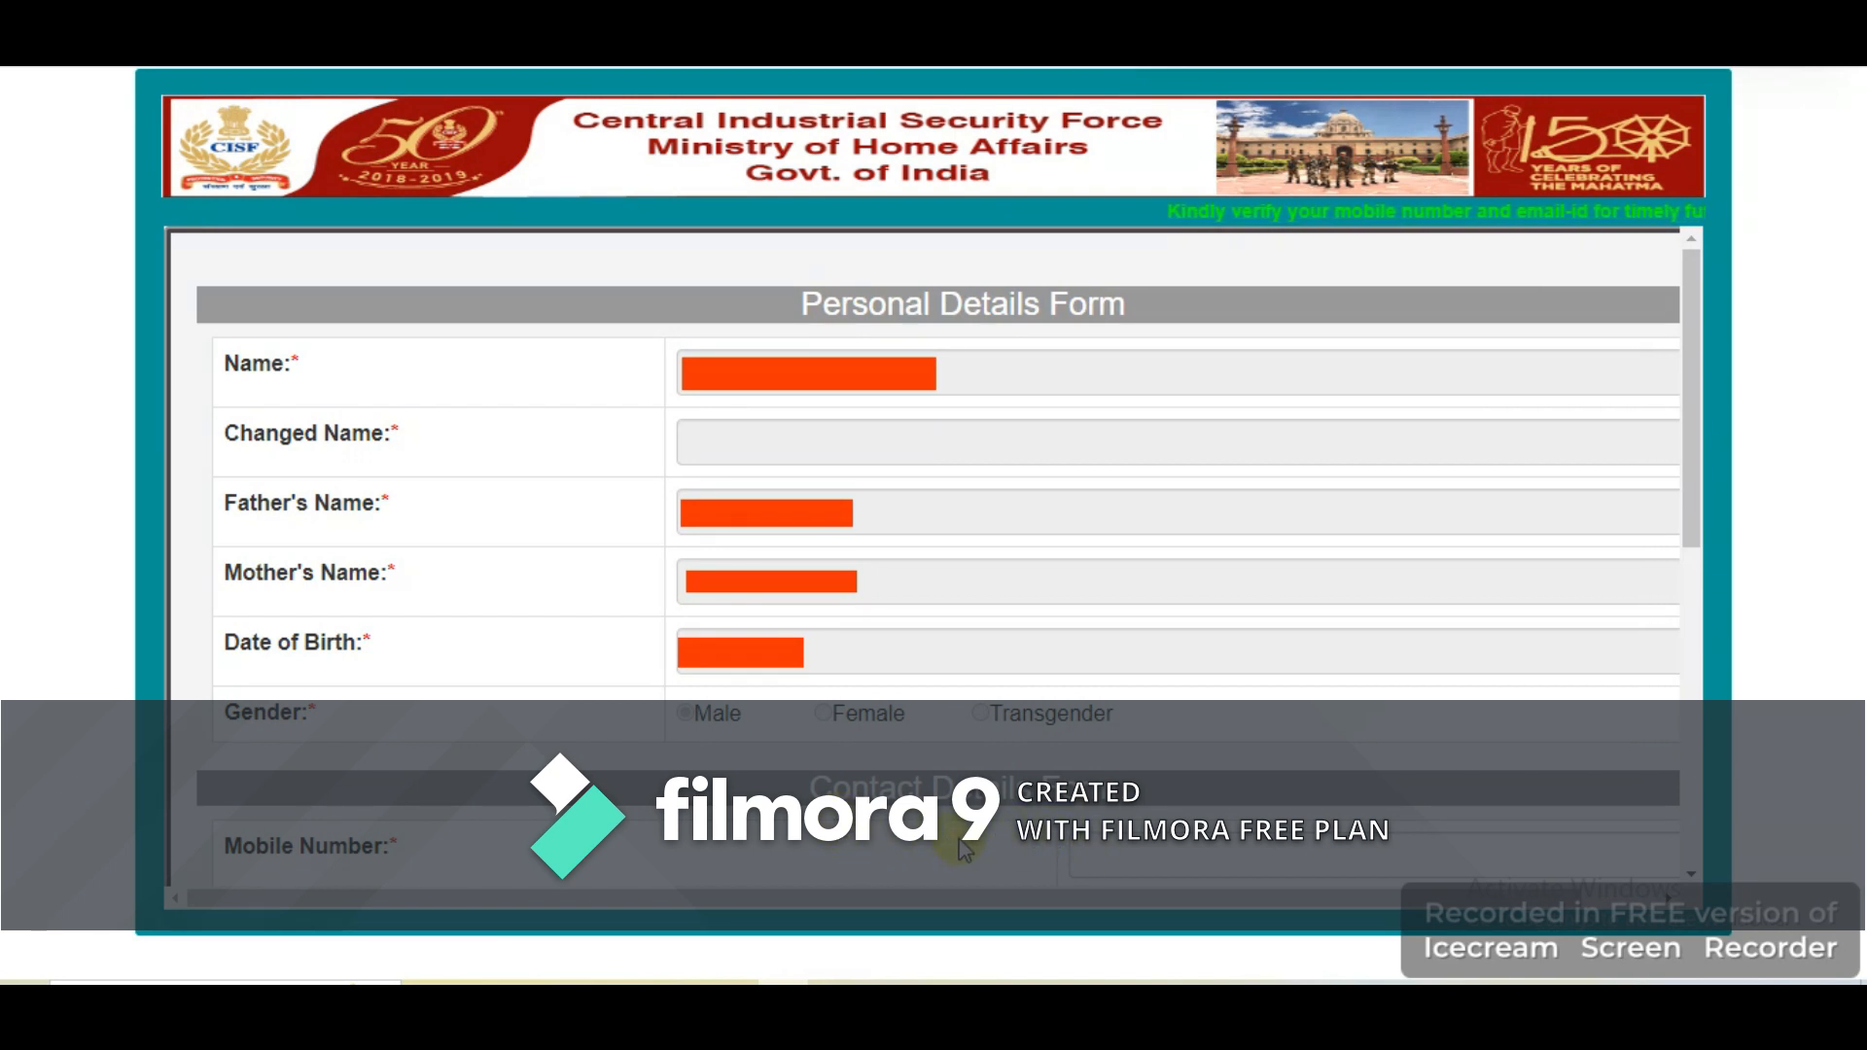
# - Go through the mobile number and e-mail fields, including their verification fields, in the Contact Details Form
pyautogui.scroll(-5, 1050, 859)
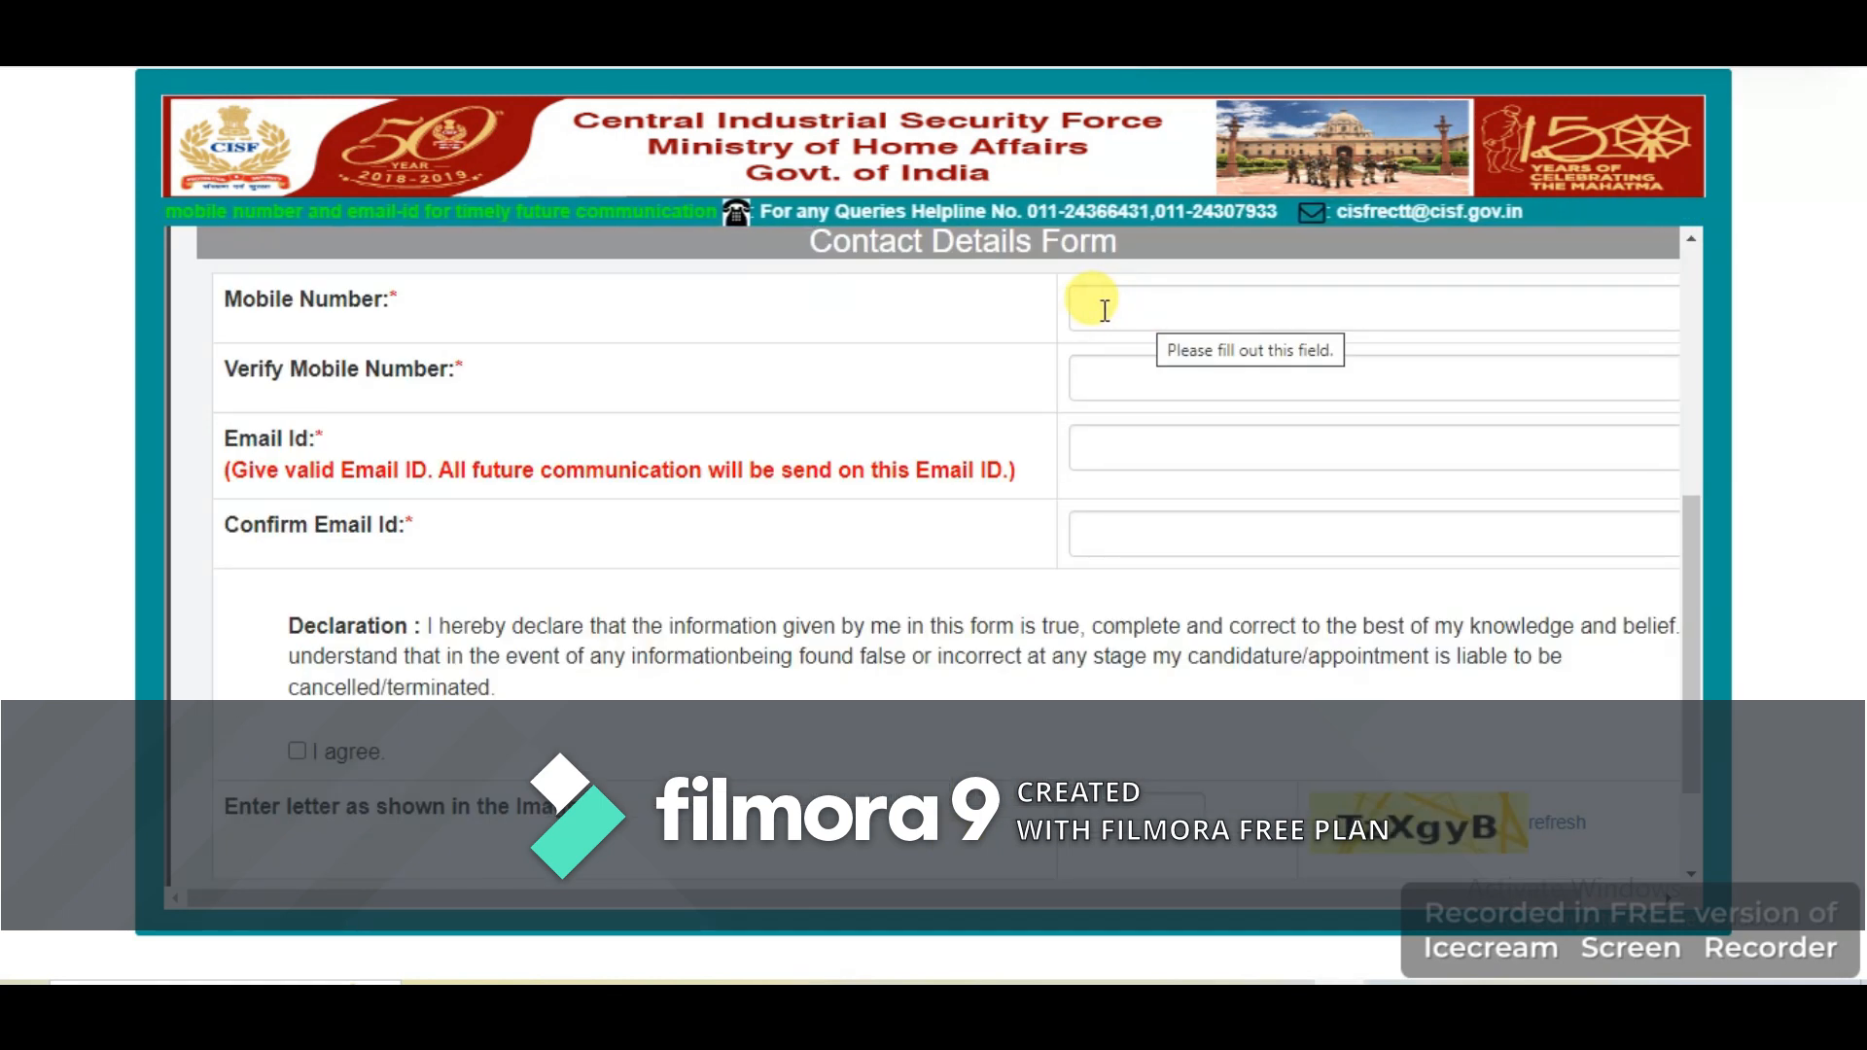
pyautogui.click(1099, 380)
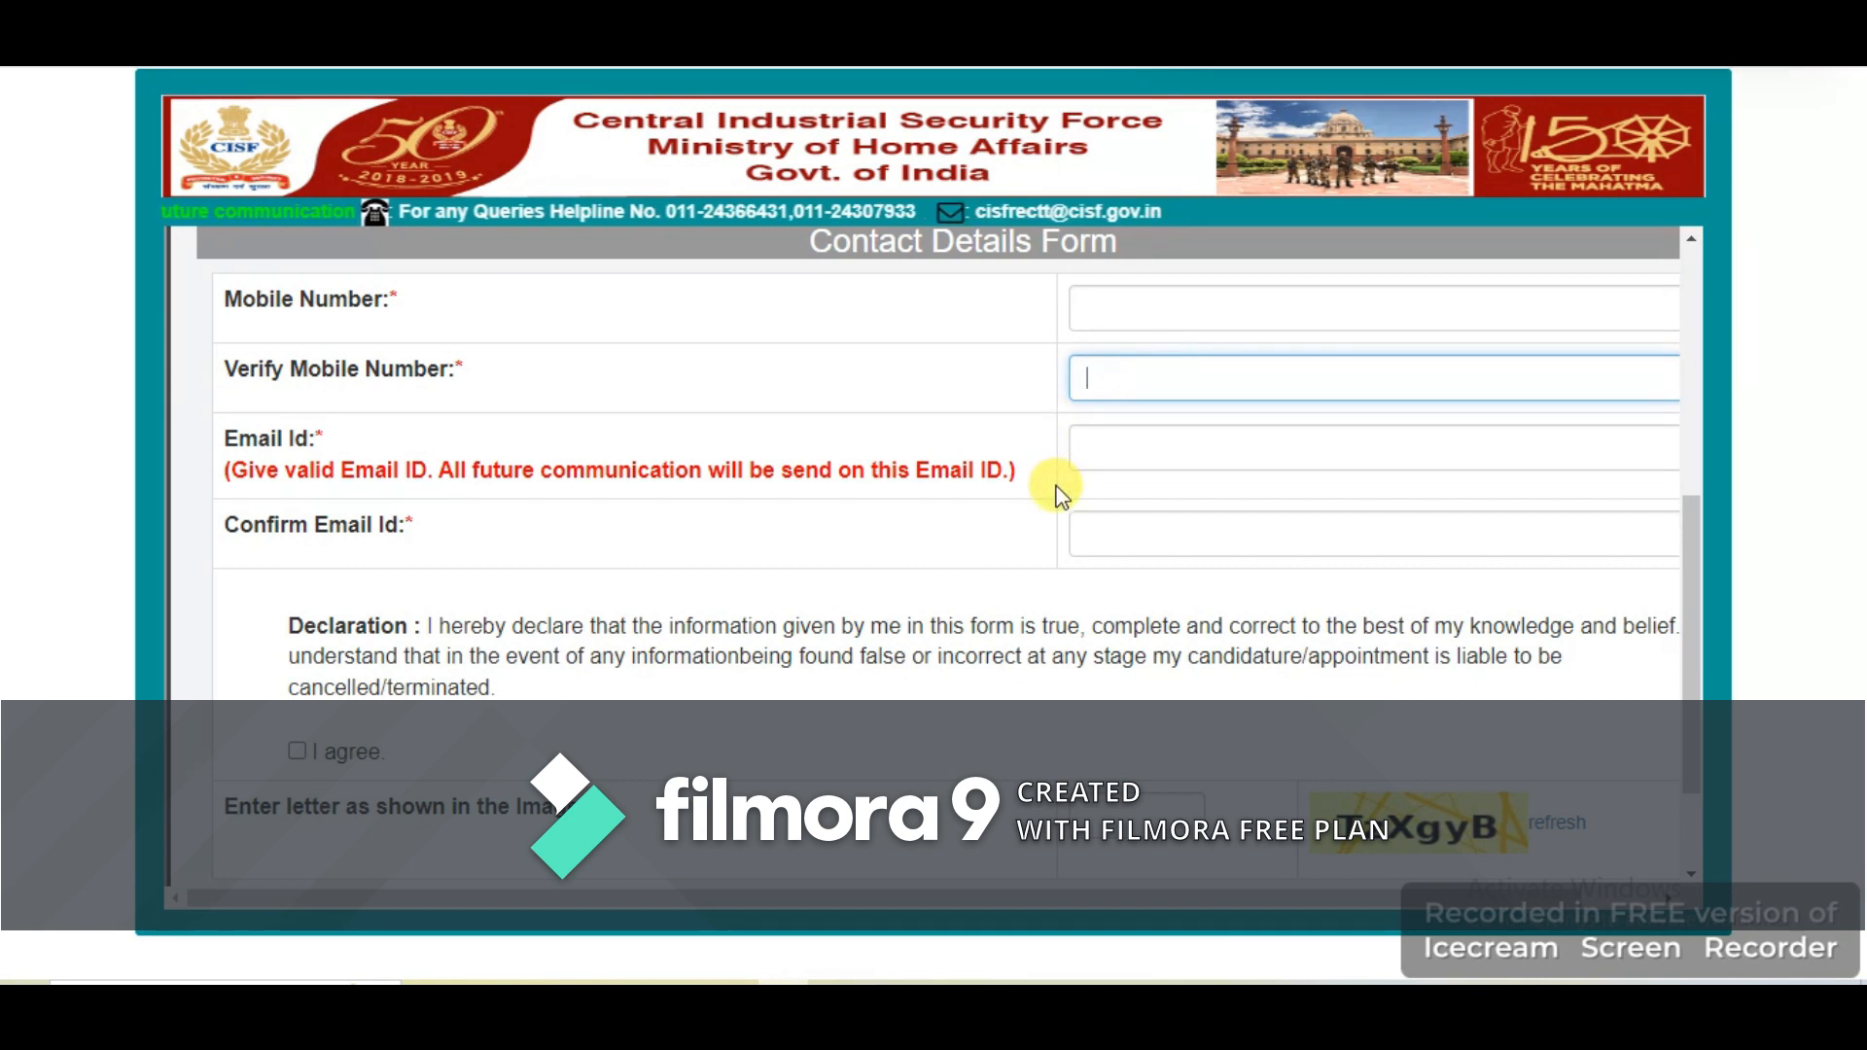
pyautogui.click(1118, 446)
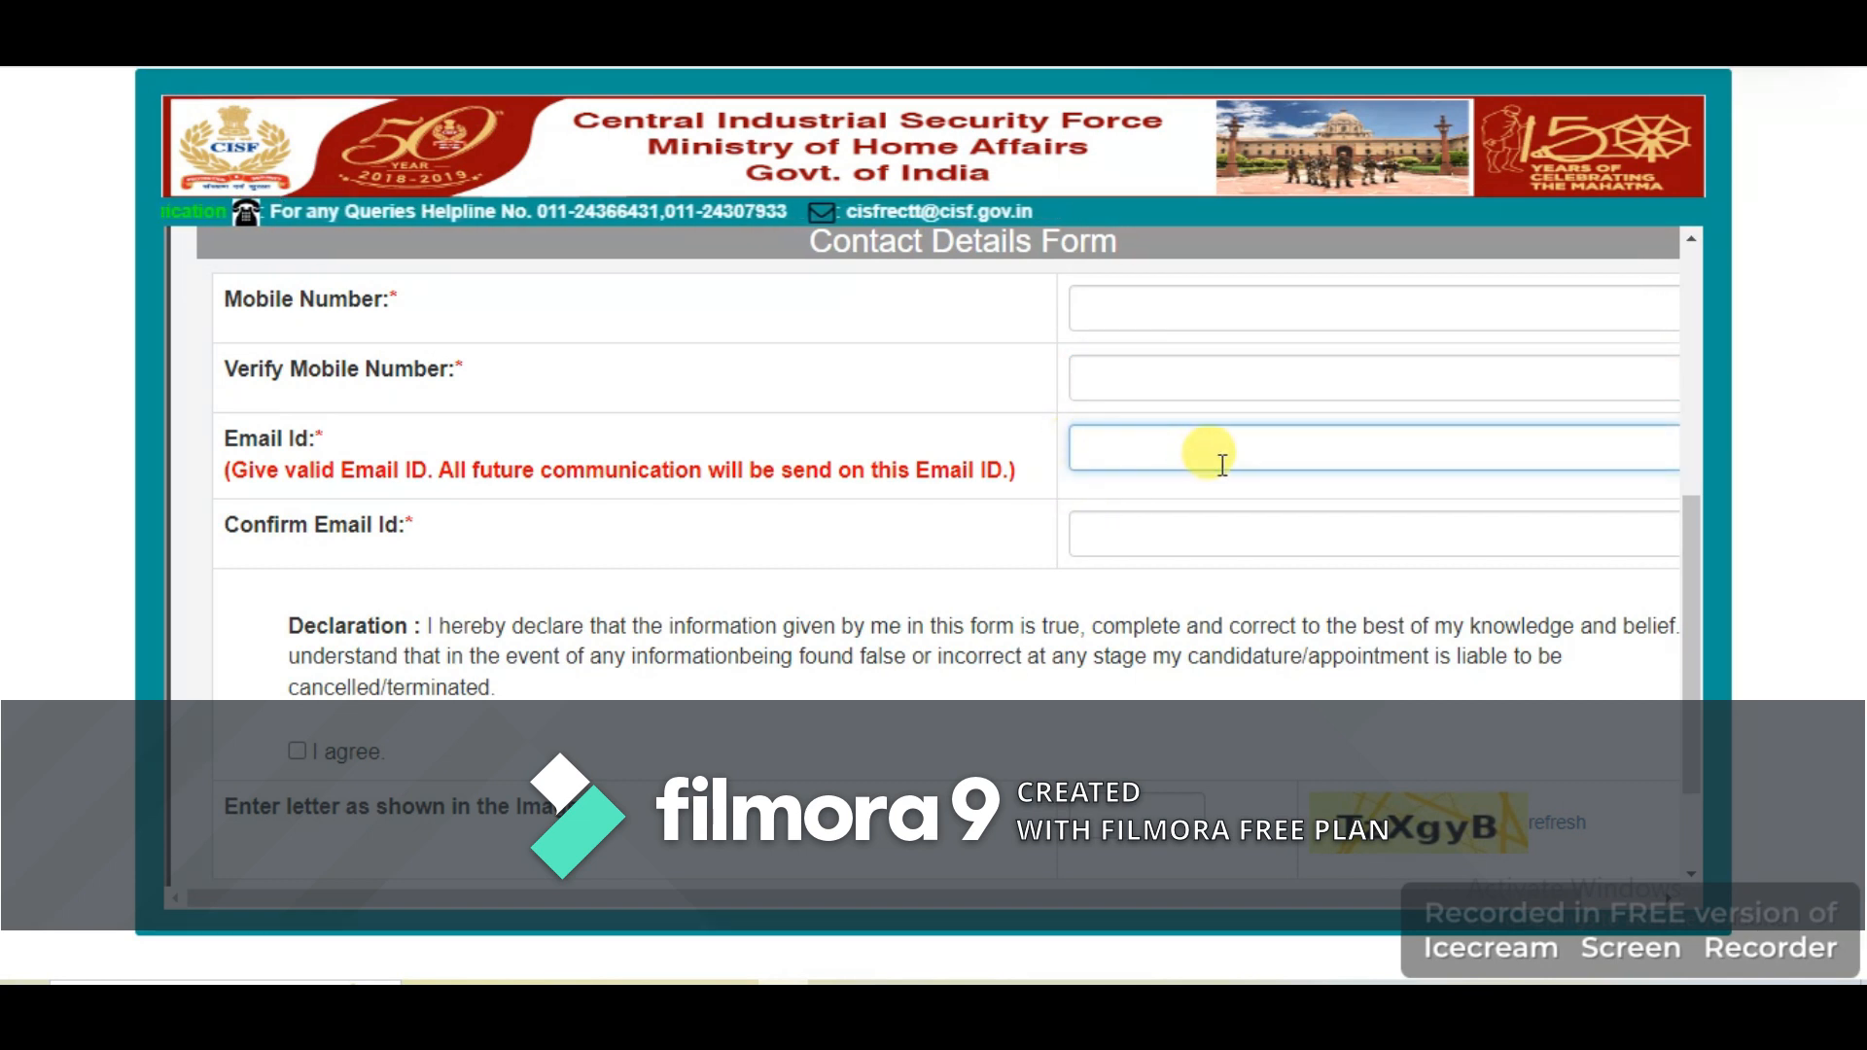
pyautogui.click(1108, 534)
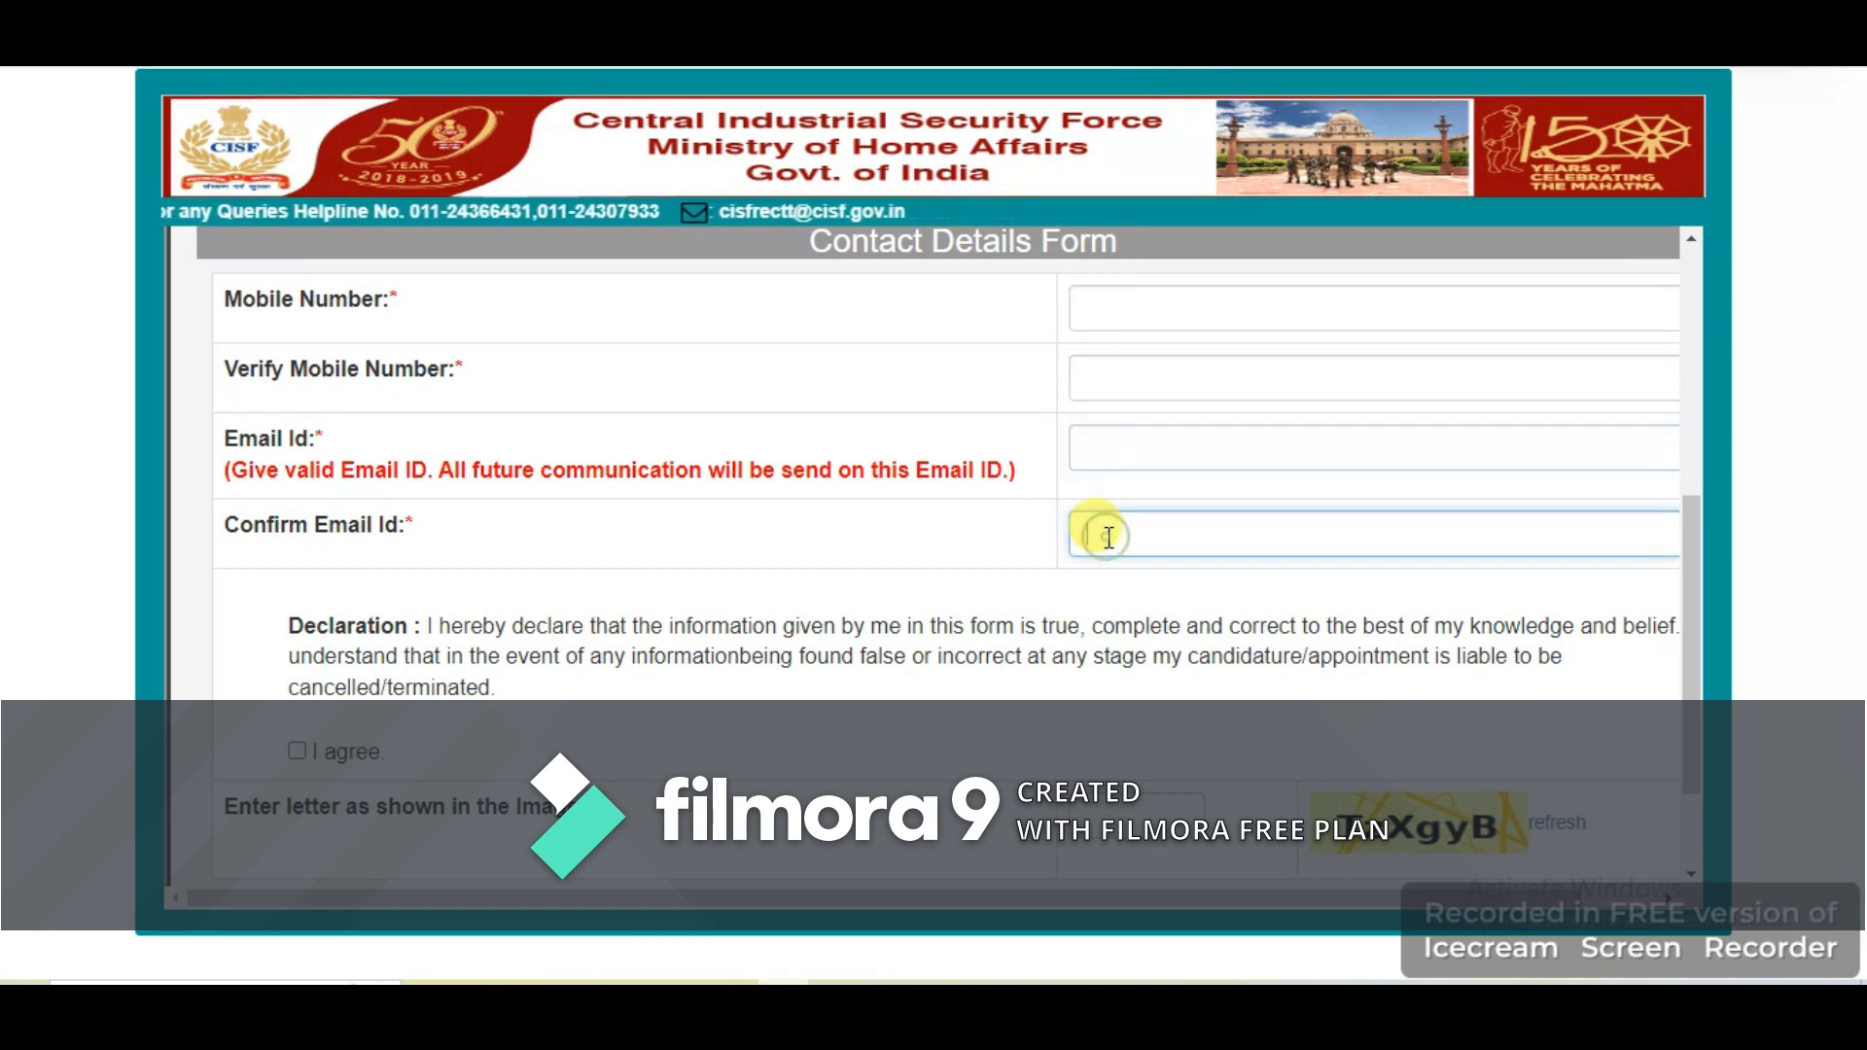
# - Agree to the declaration, go to the captcha field, and submit the registration form
pyautogui.click(298, 752)
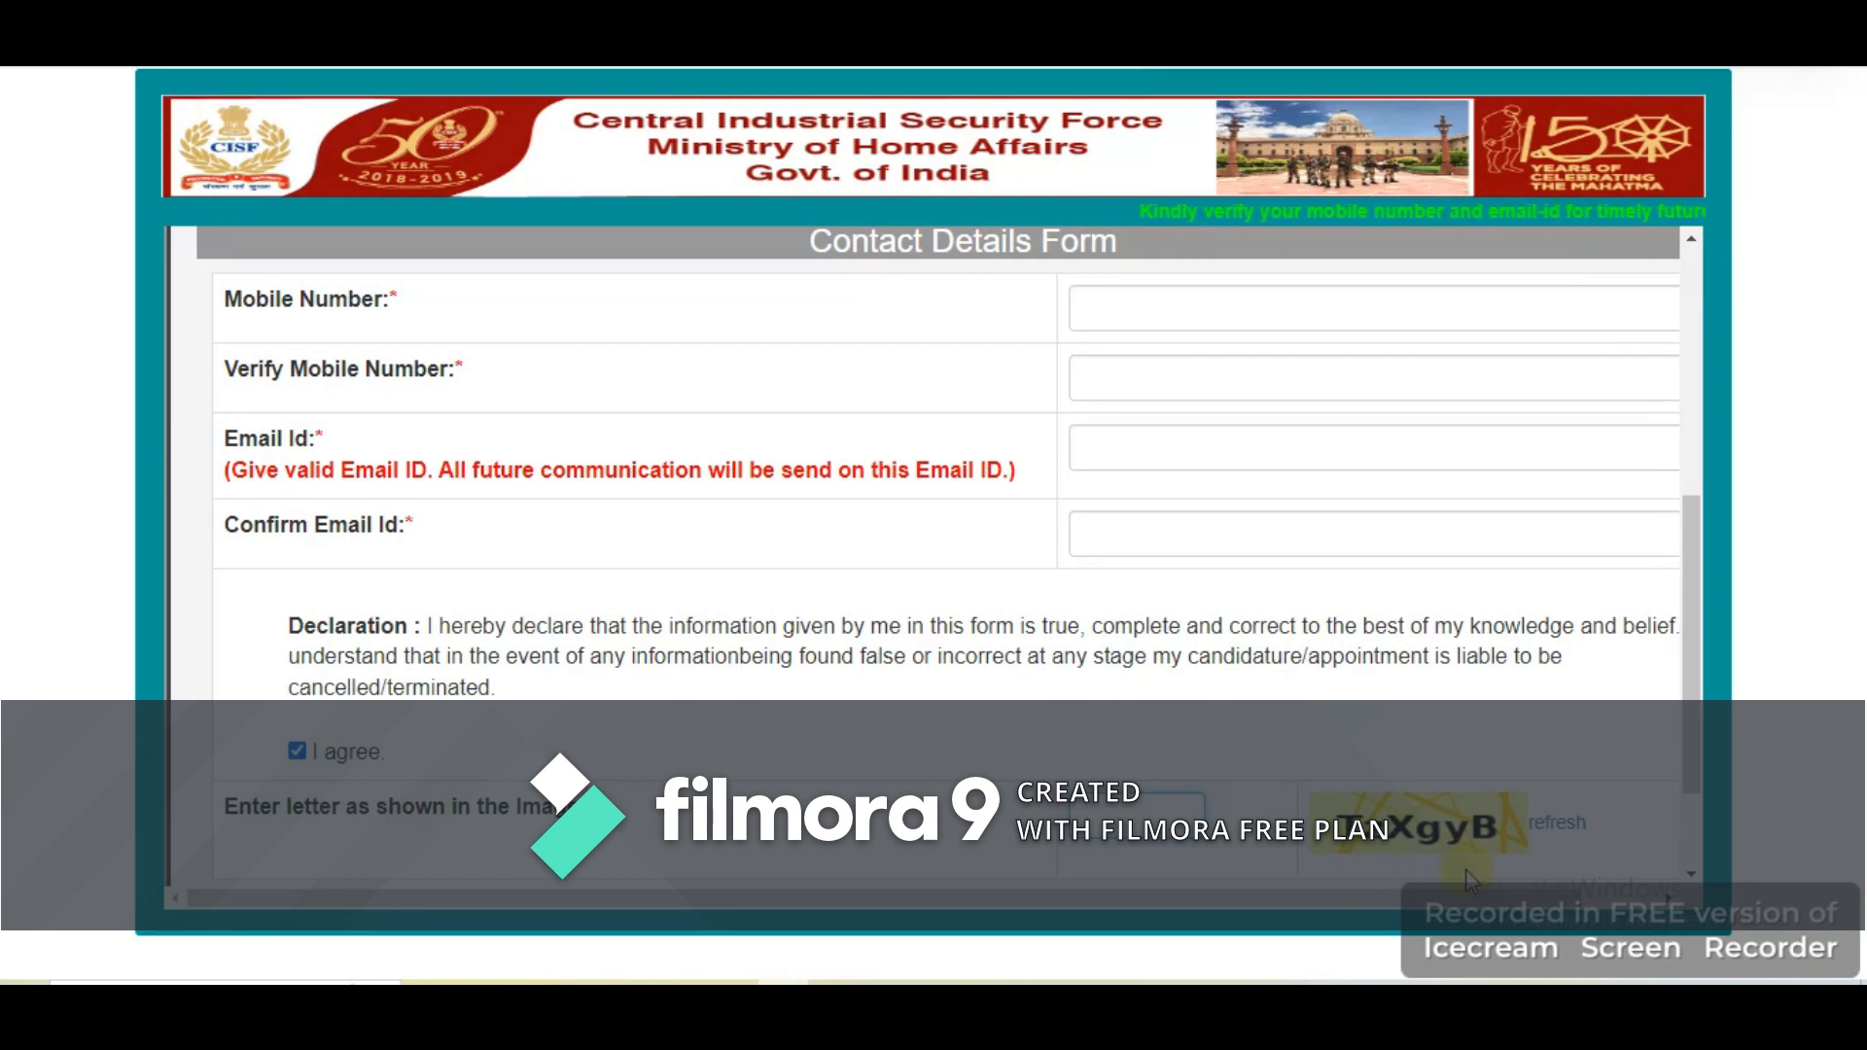
pyautogui.press('Tab')
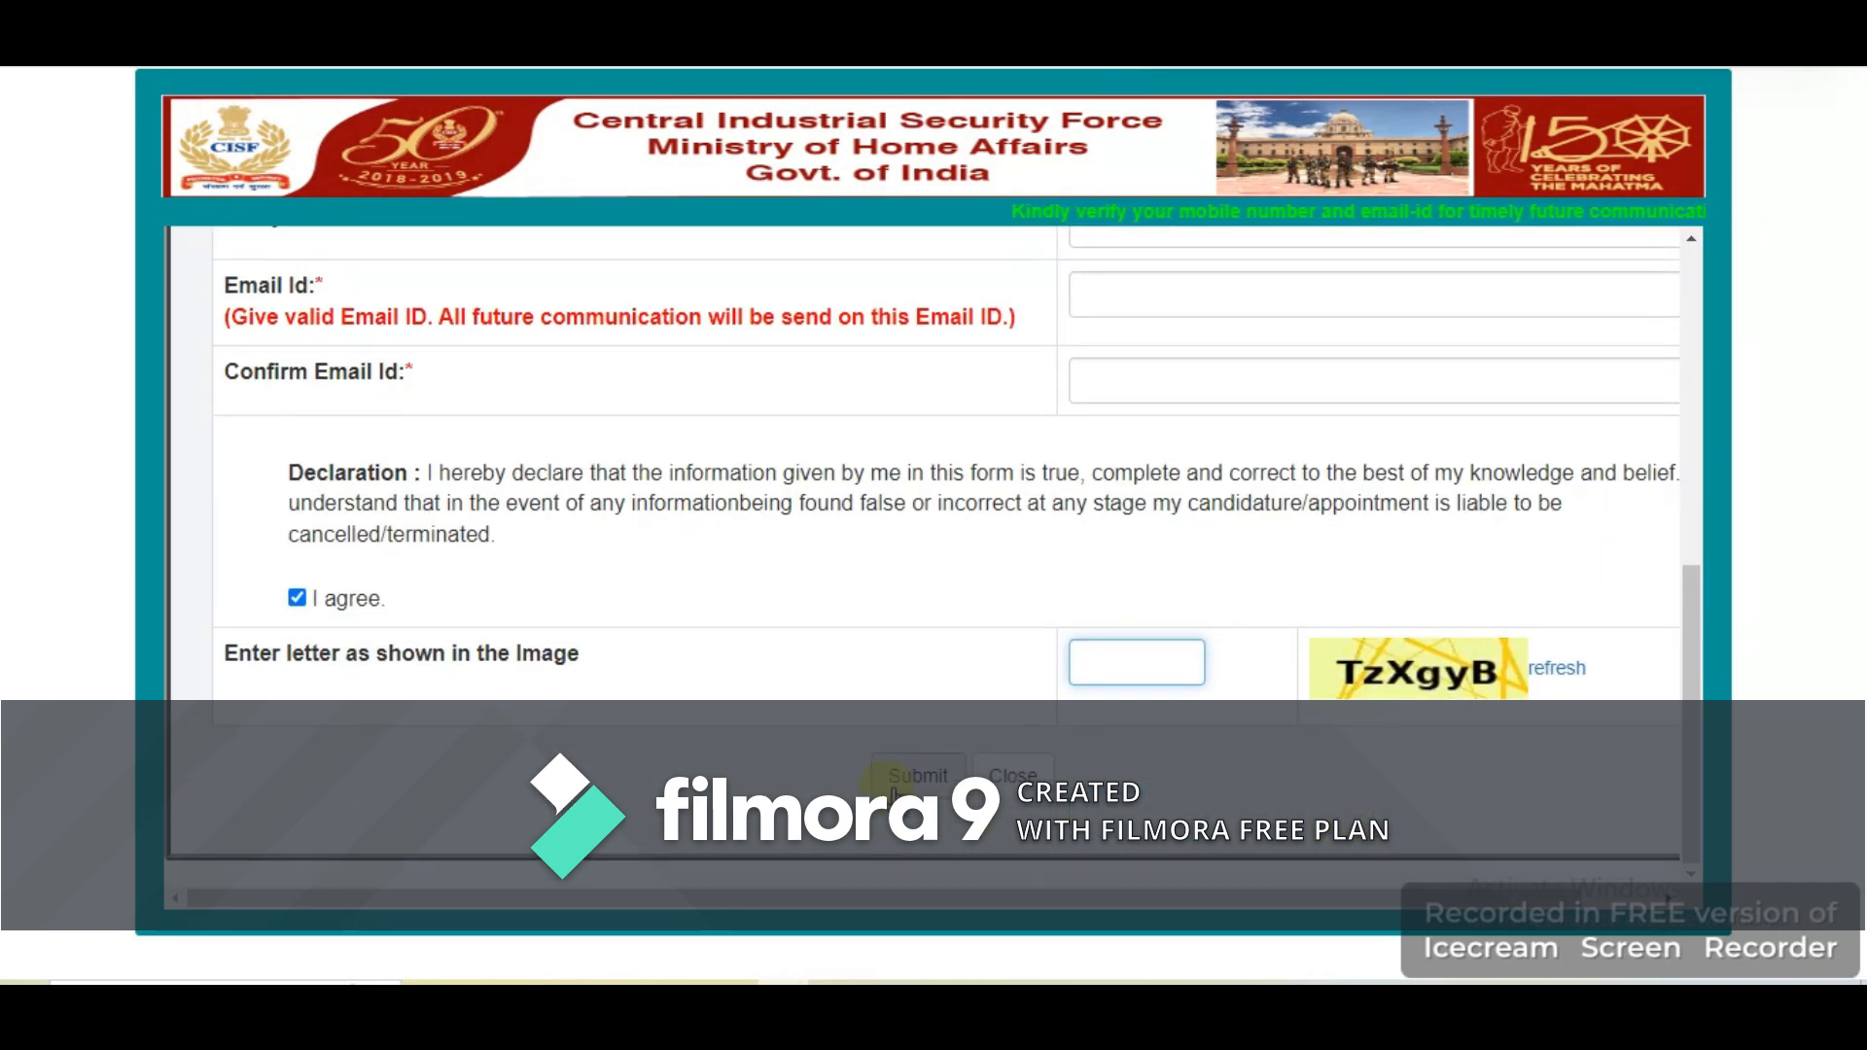
pyautogui.click(909, 778)
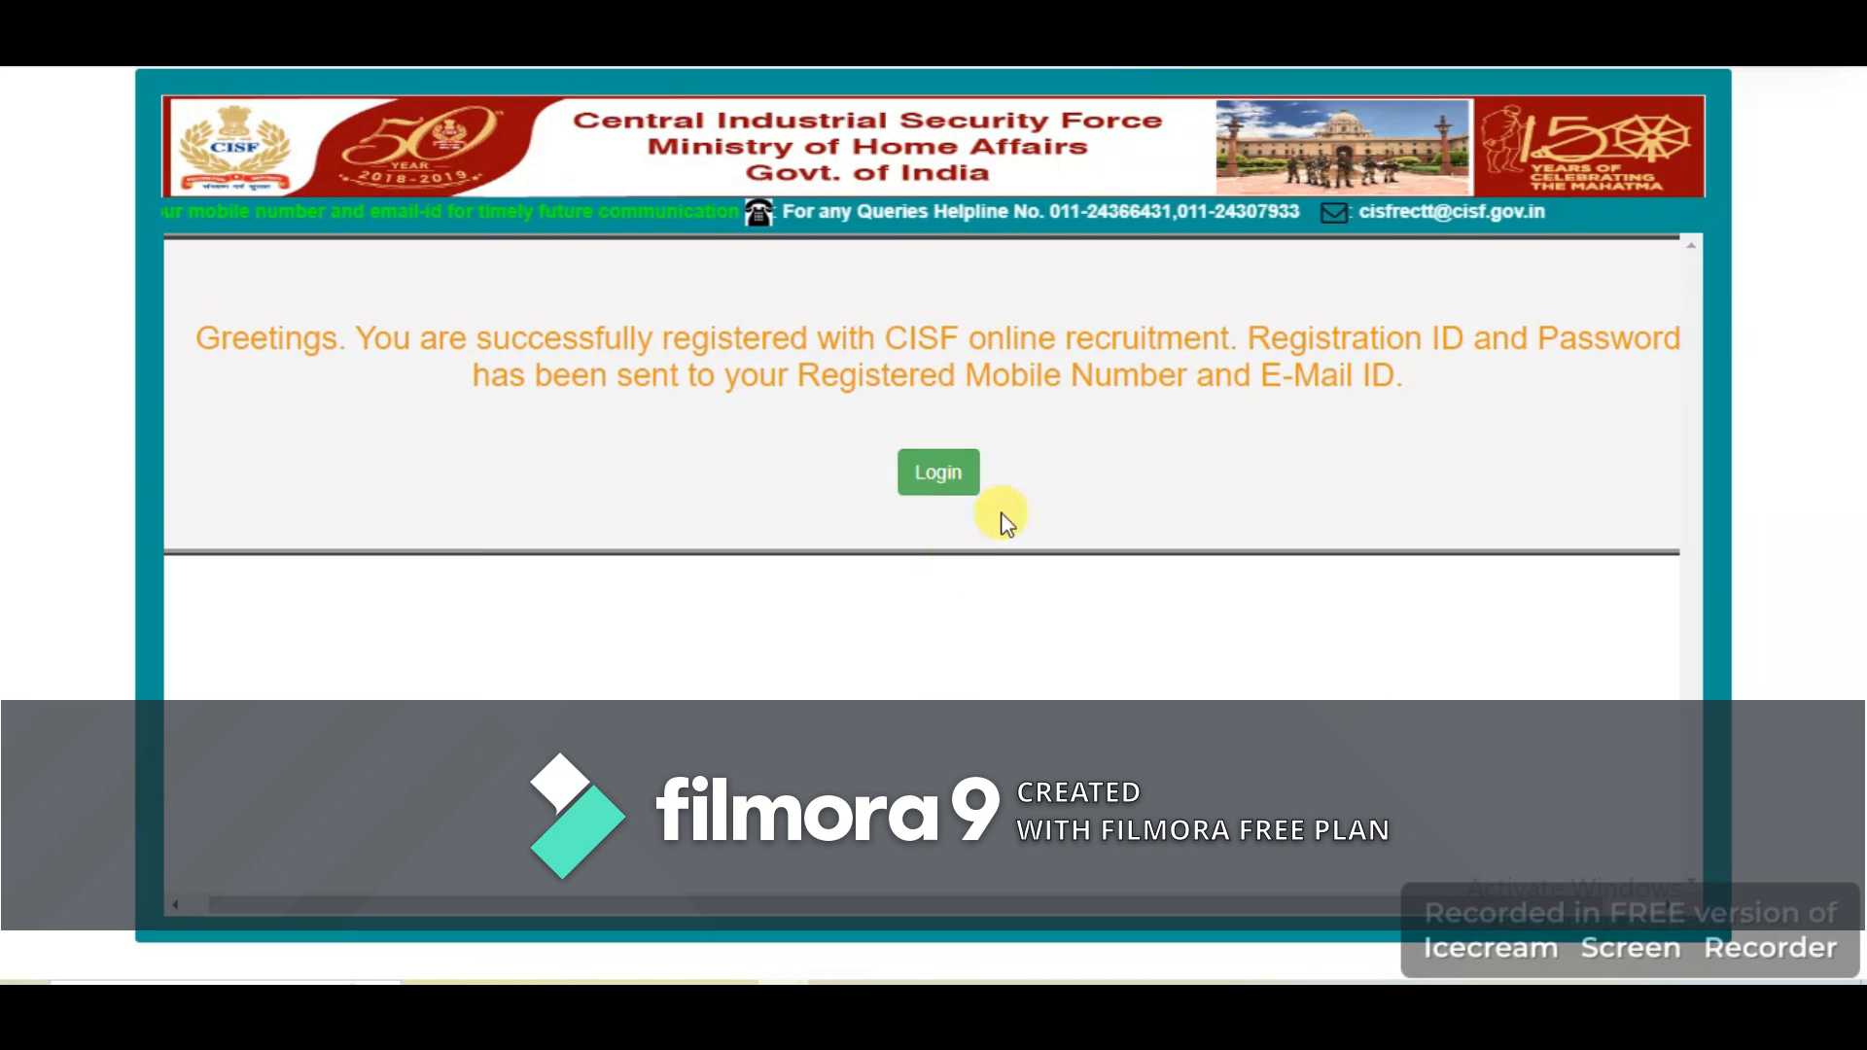
# - Continue to the CISF recruitment login page and look over its current openings, down to Constable Driver DCPO
pyautogui.click(939, 474)
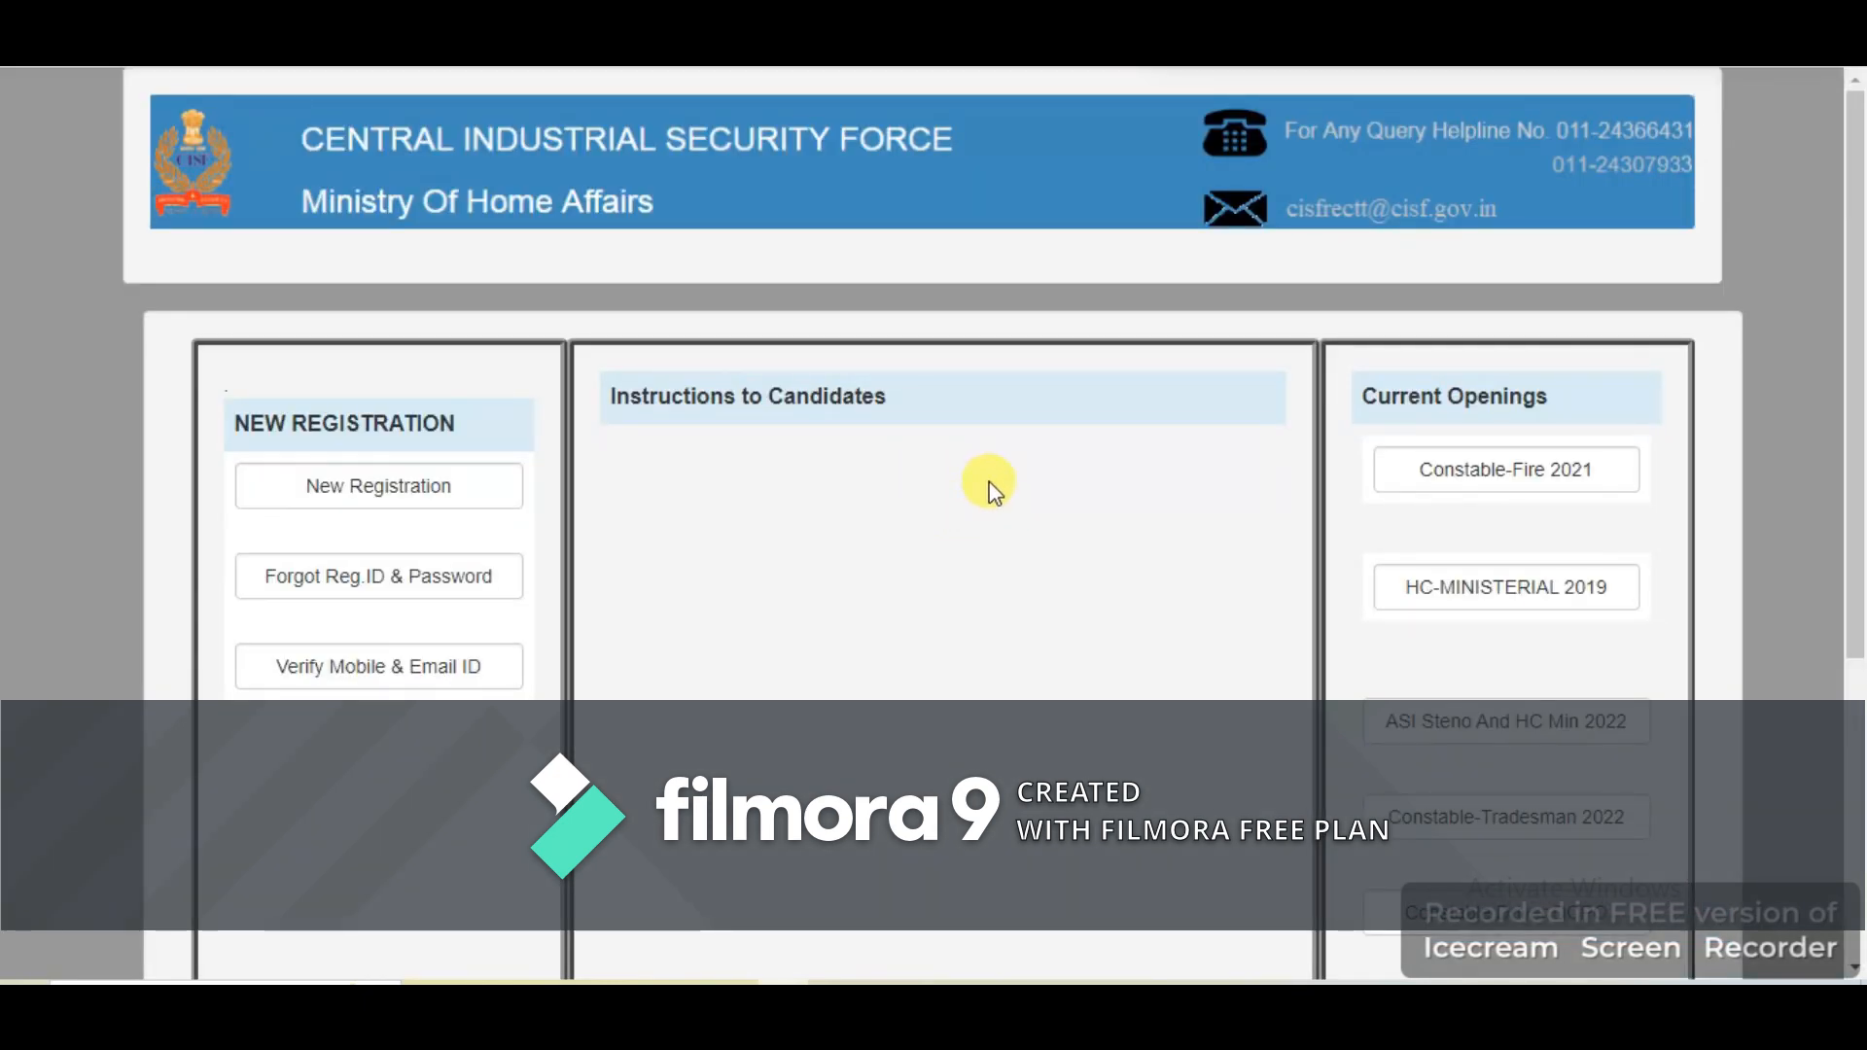
pyautogui.scroll(-1, 625, 471)
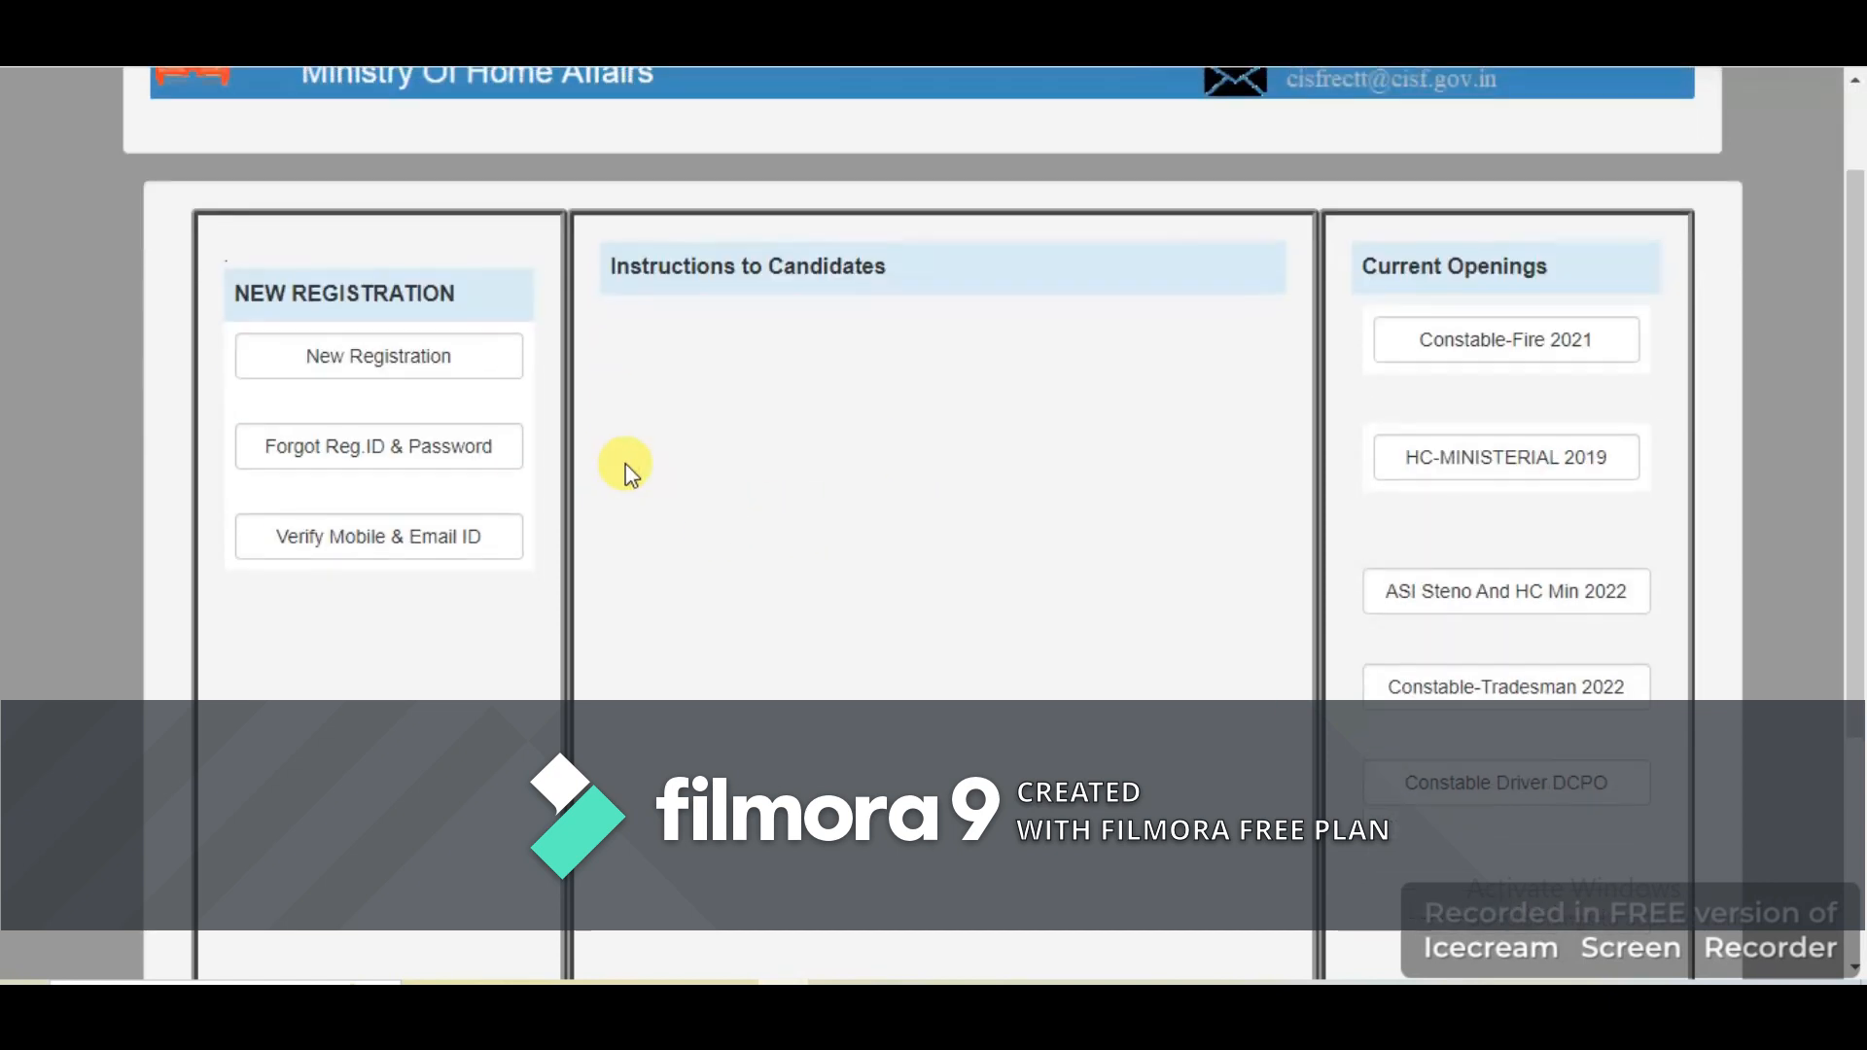
pyautogui.scroll(-1, 395, 717)
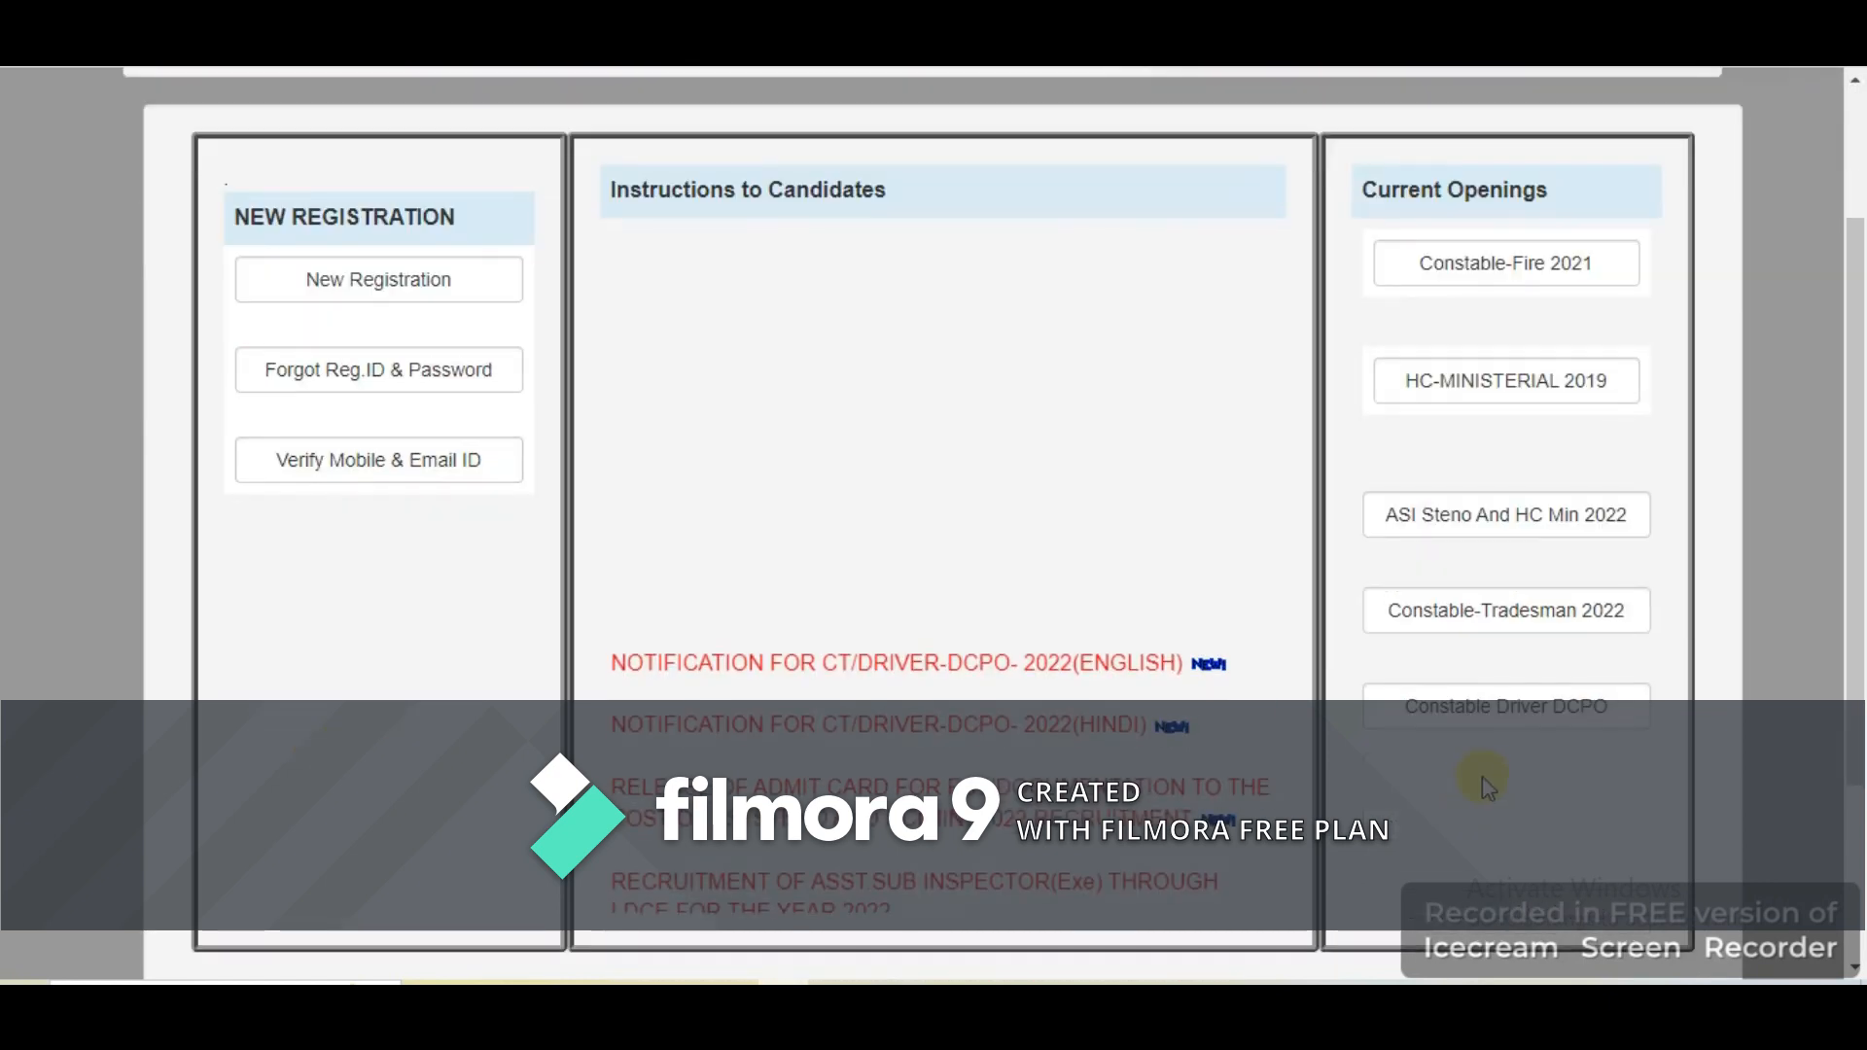
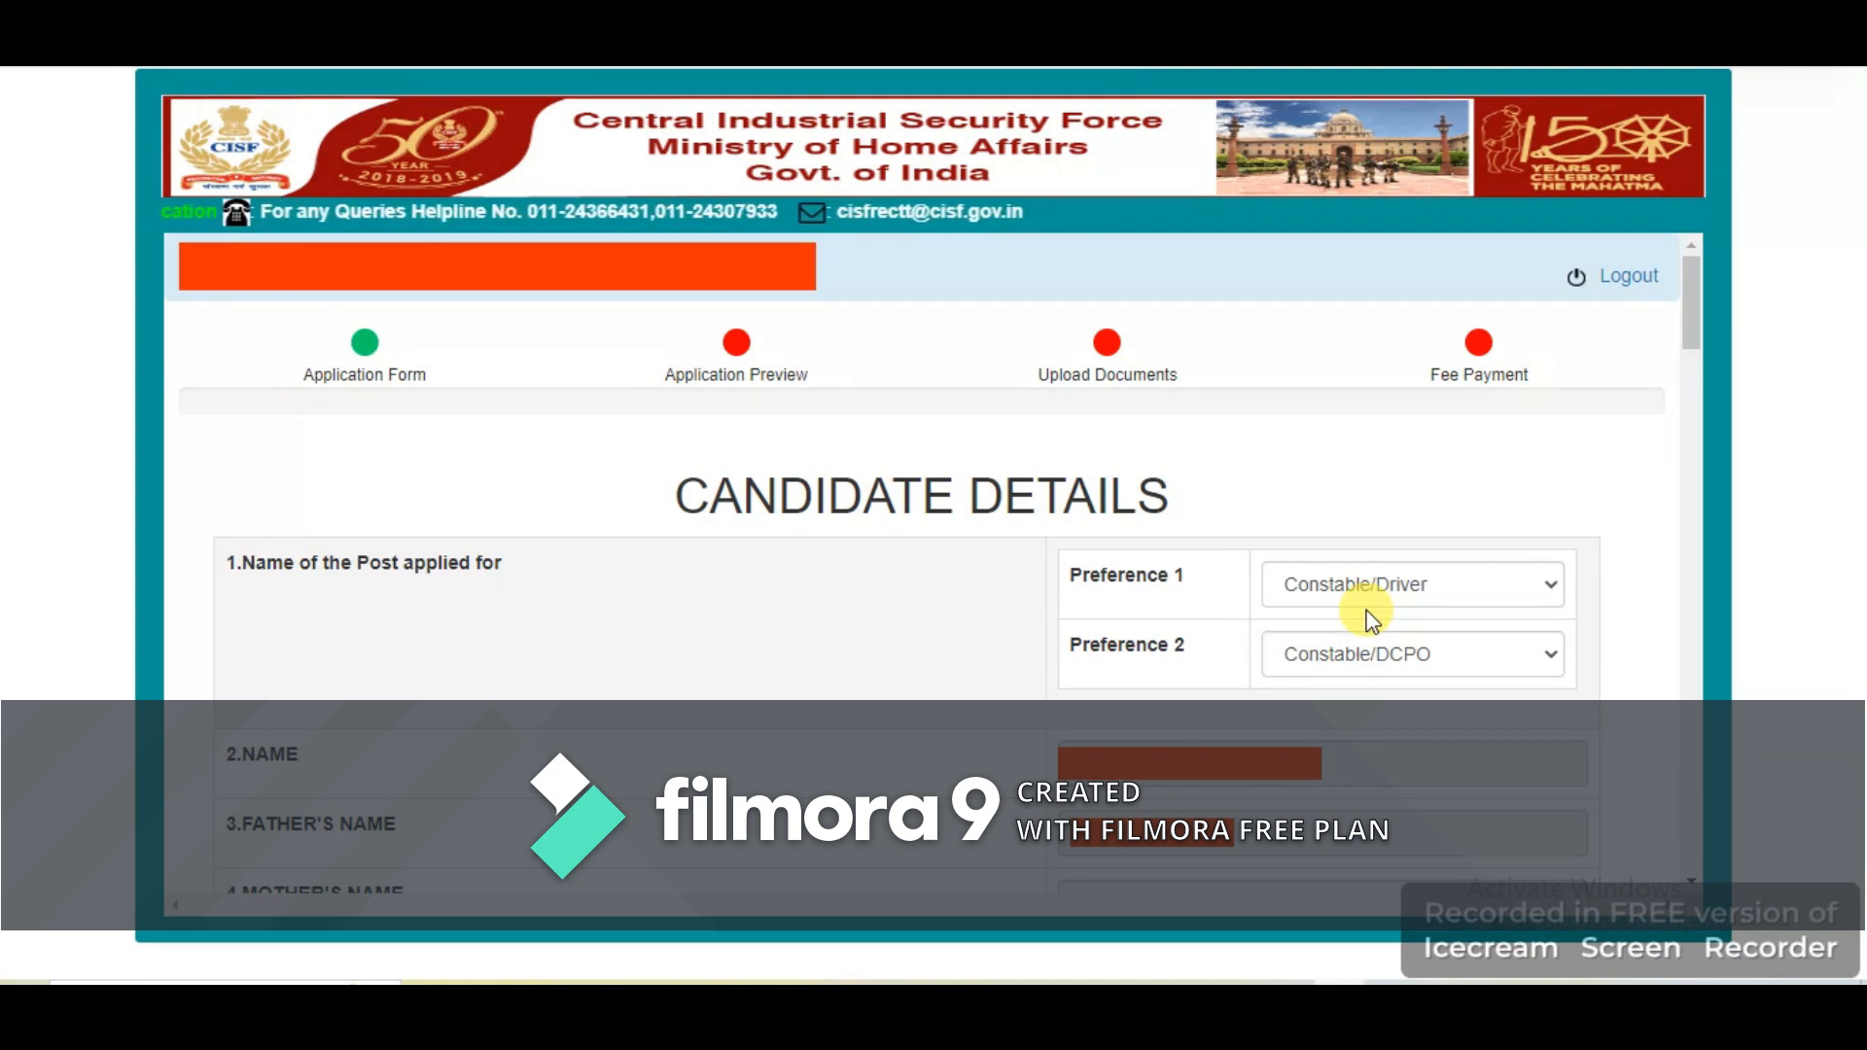
# - Set the candidate's category to OBC and the state they belong to as UTTAR PRADESH in the Candidate Details form
pyautogui.scroll(-5, 1371, 619)
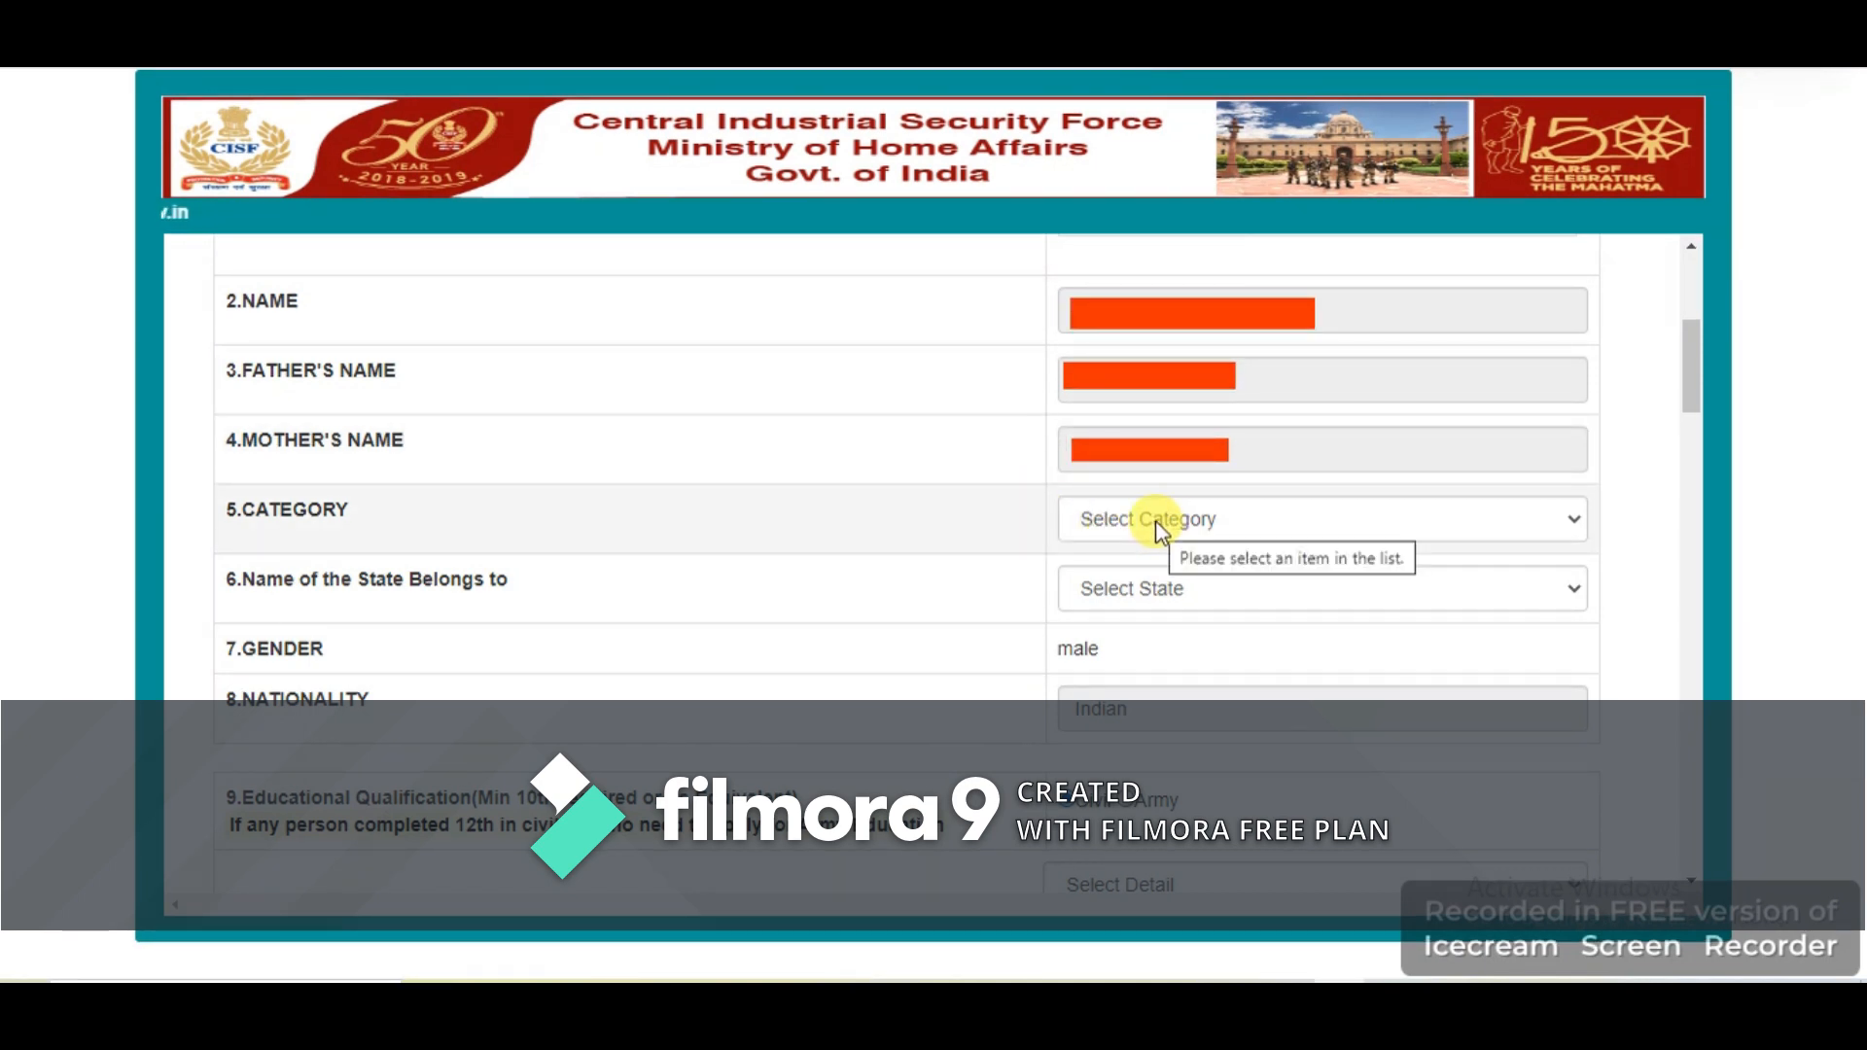
pyautogui.click(1492, 521)
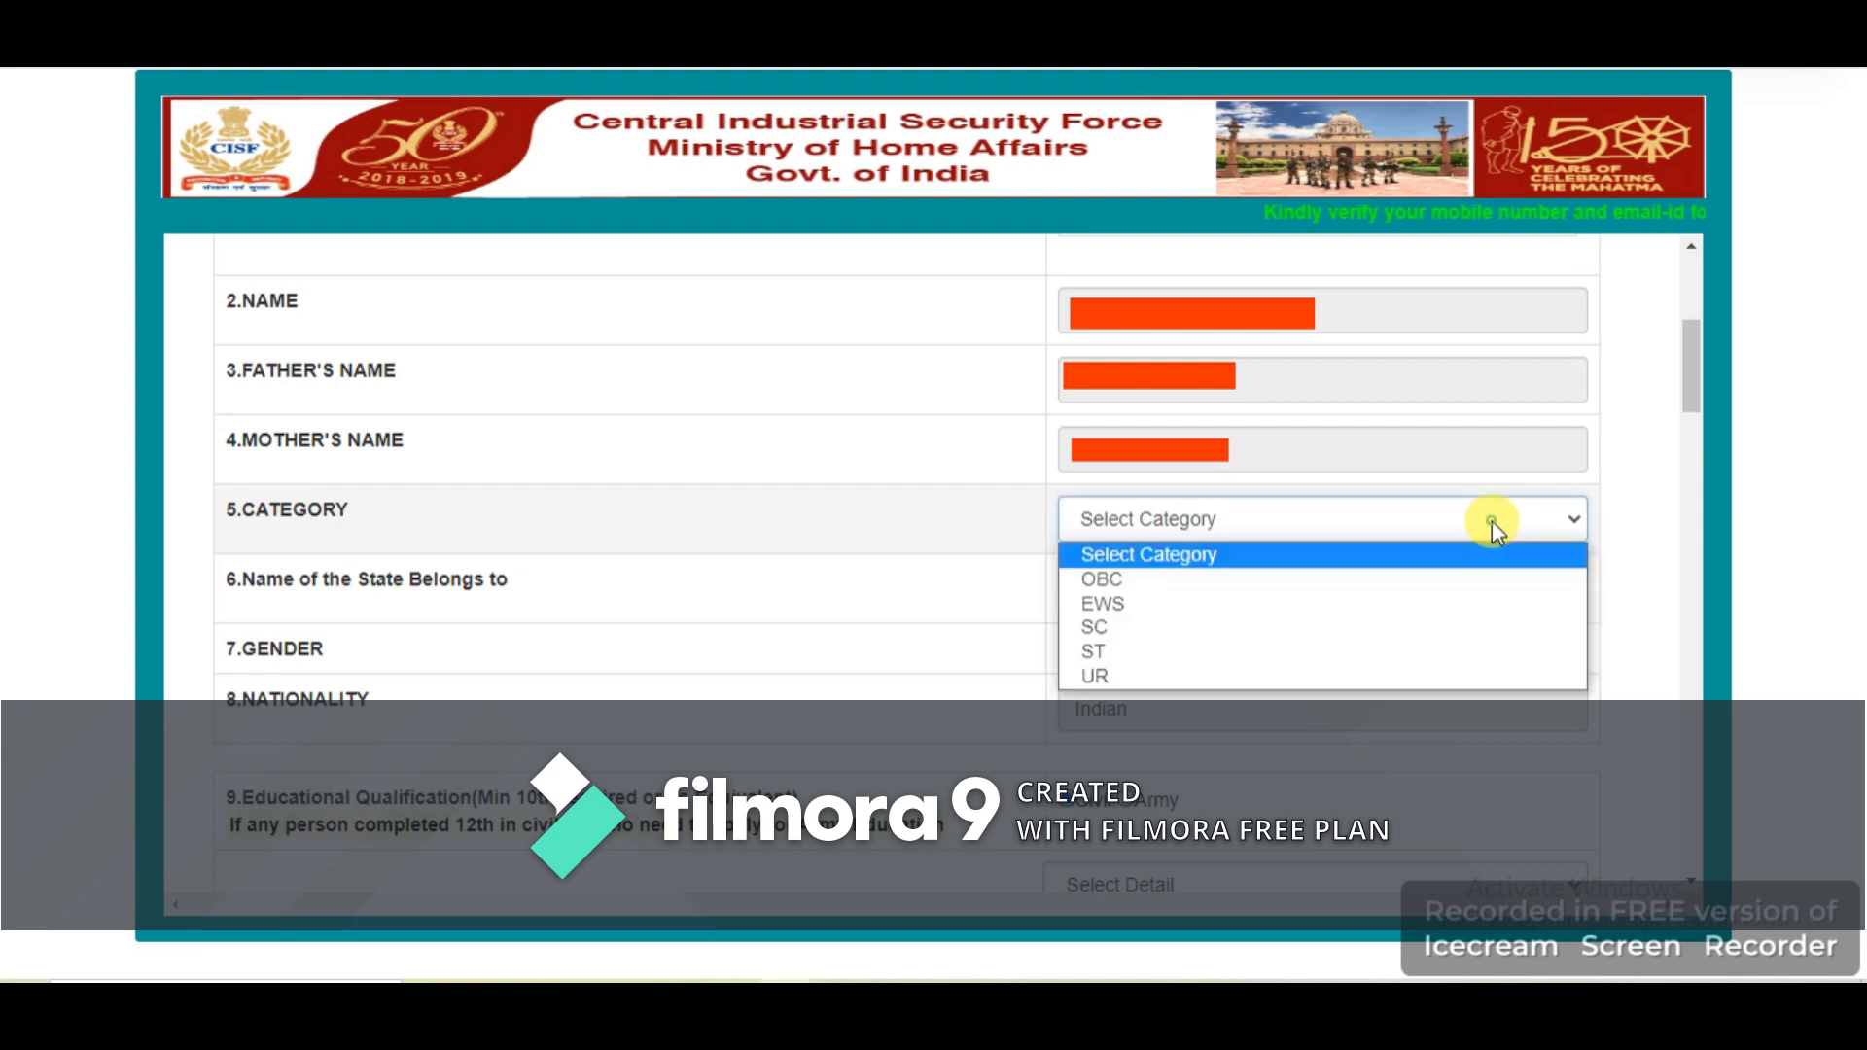
pyautogui.click(1134, 581)
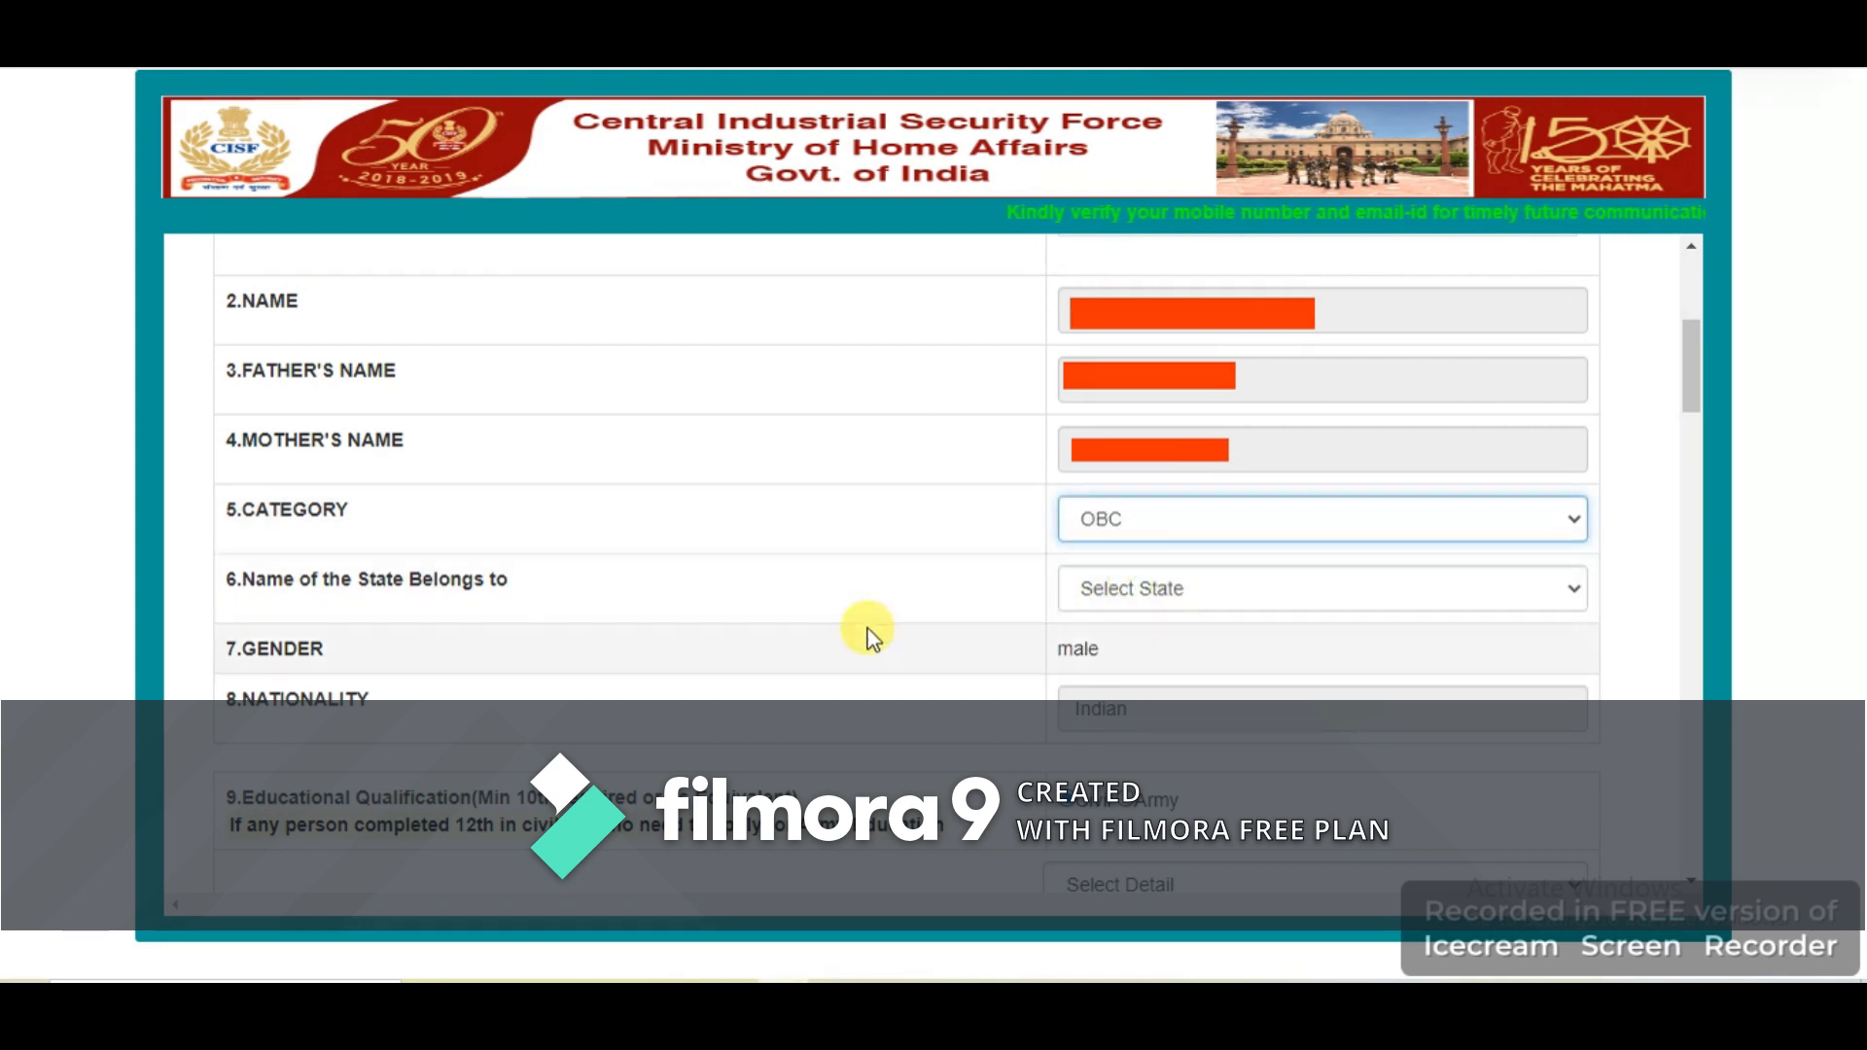
pyautogui.scroll(-3, 908, 613)
pyautogui.click(1286, 358)
pyautogui.scroll(-5, 1264, 632)
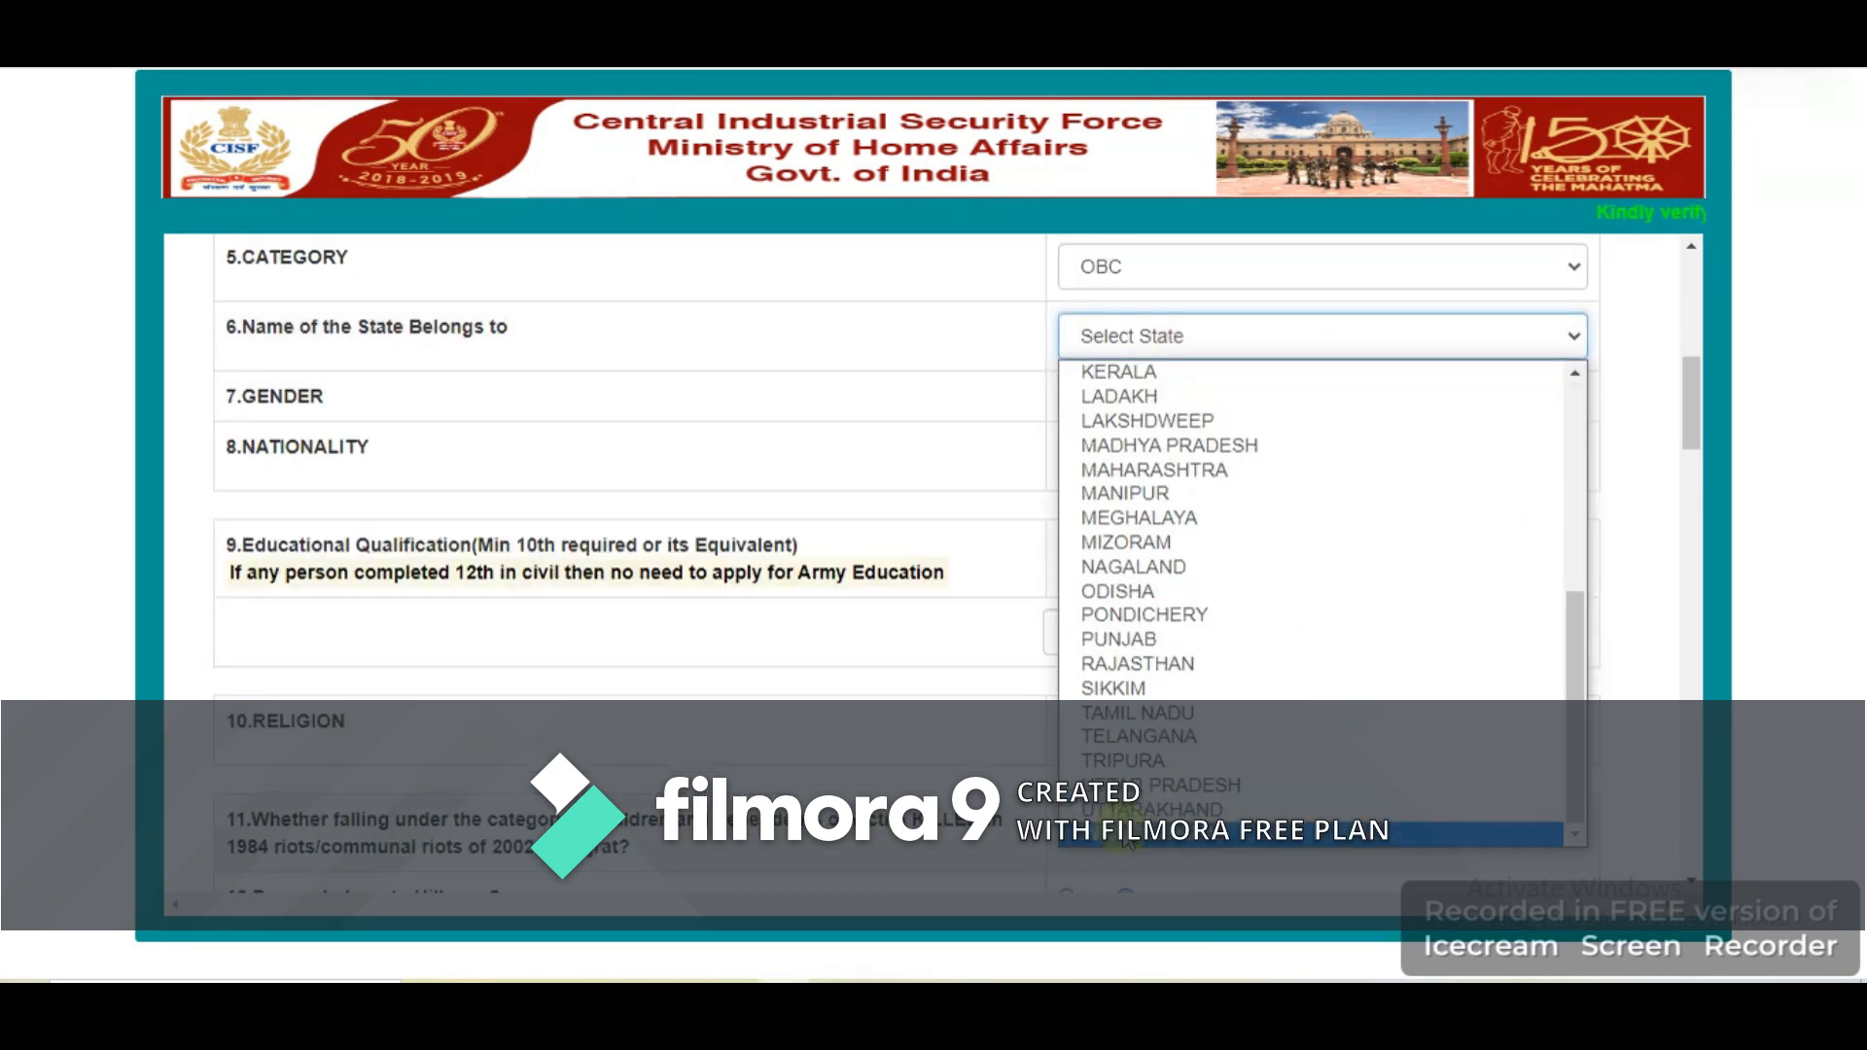
pyautogui.click(1185, 786)
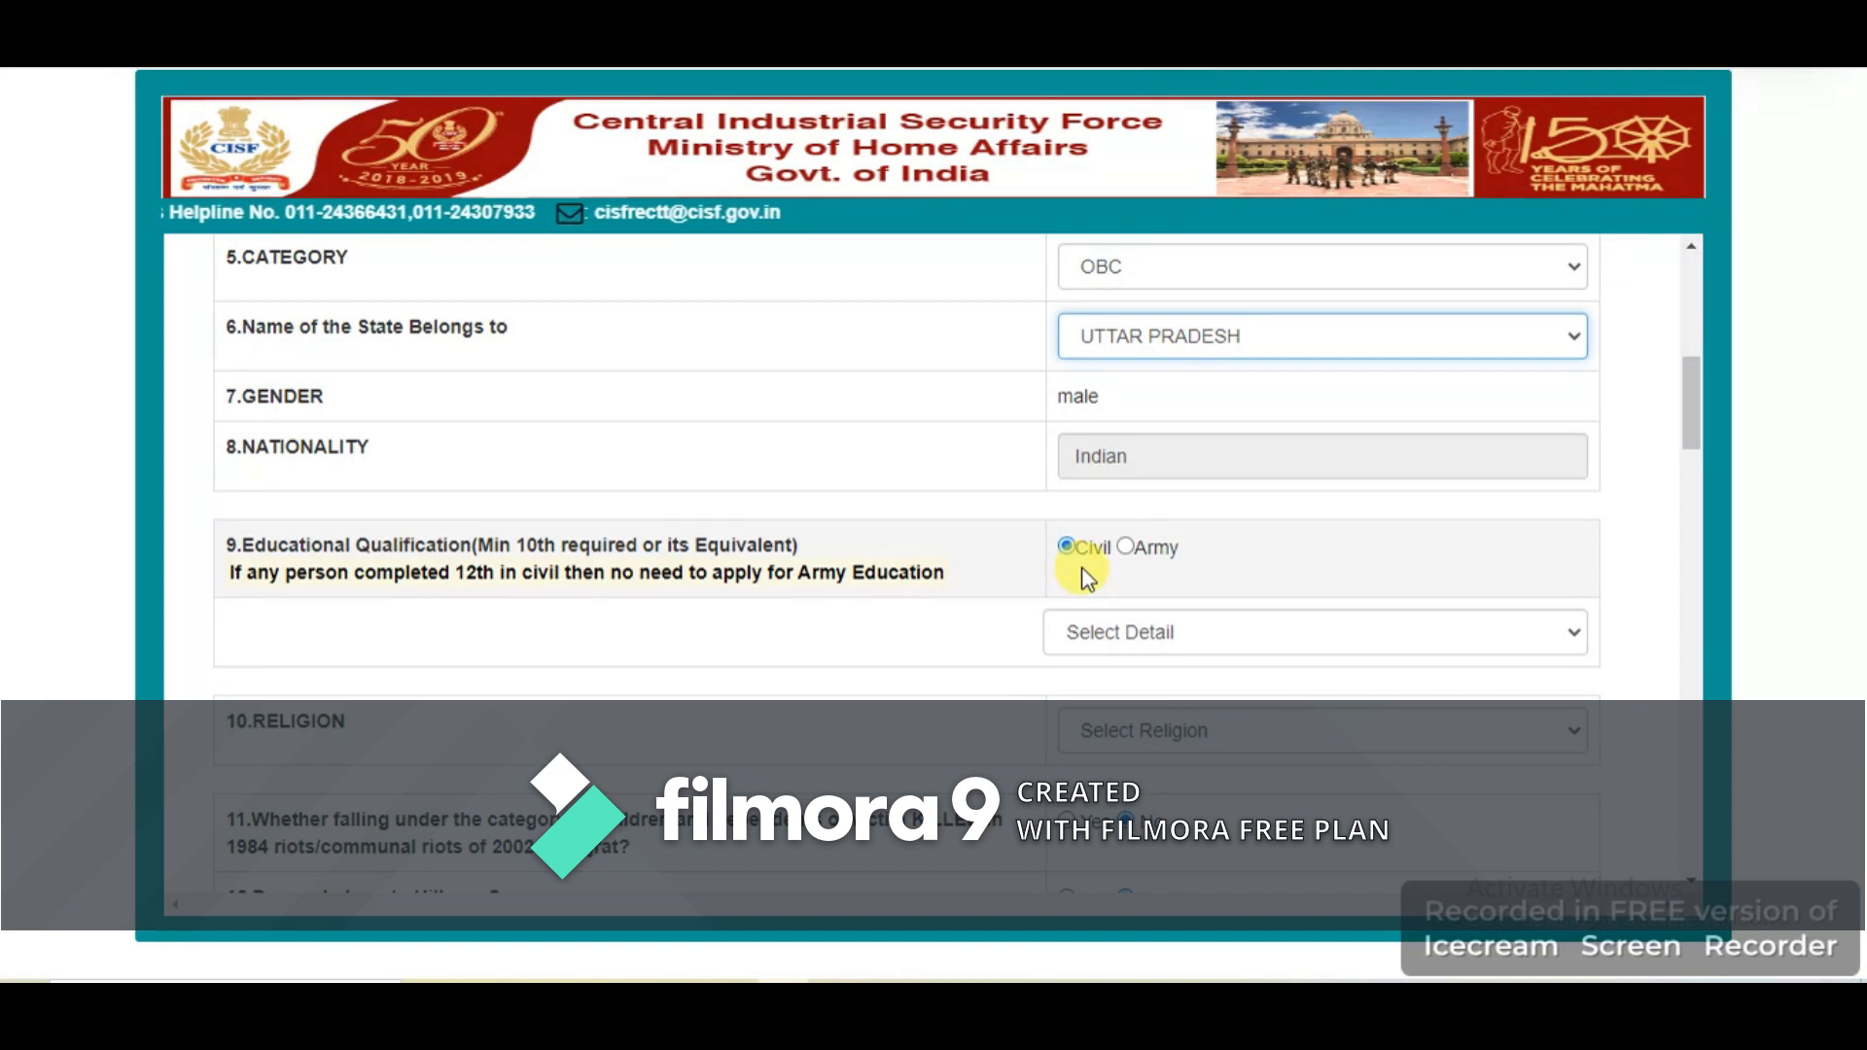
# - Compare the education detail options offered for Army and for Civil under Educational Qualification
pyautogui.click(1125, 546)
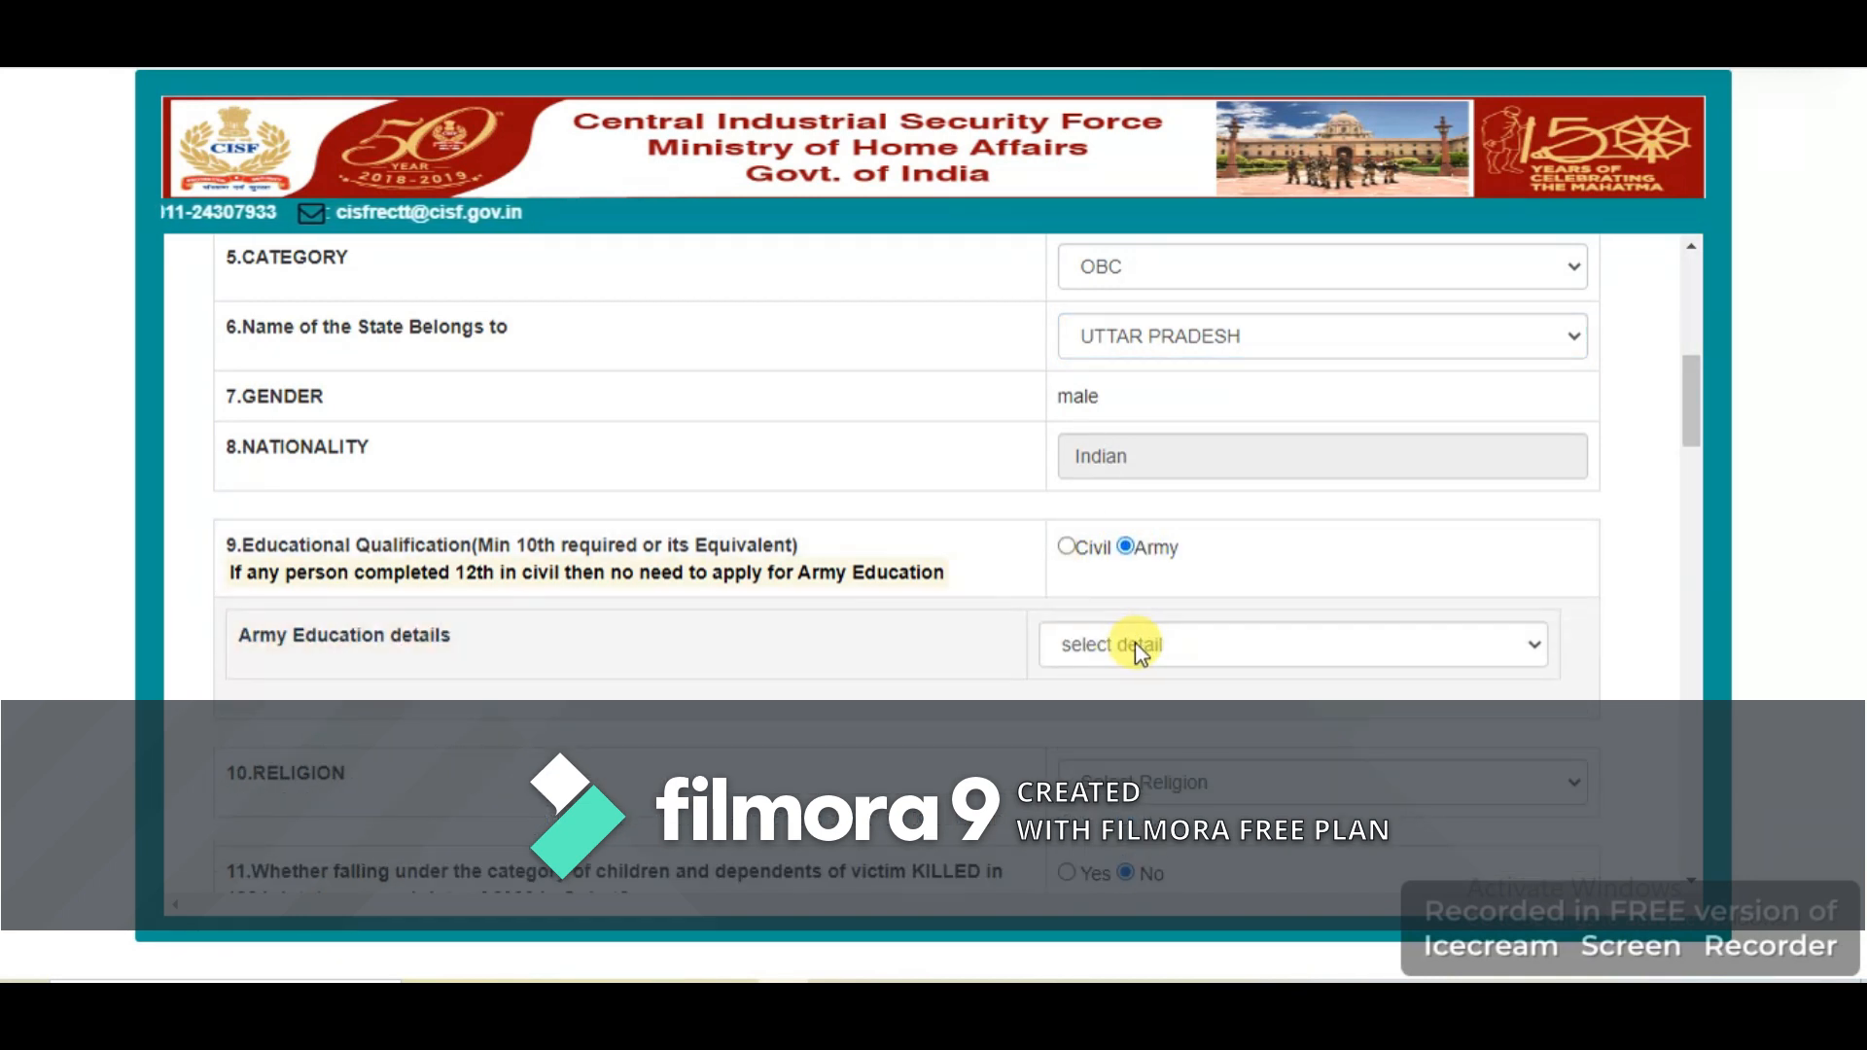
pyautogui.click(1147, 645)
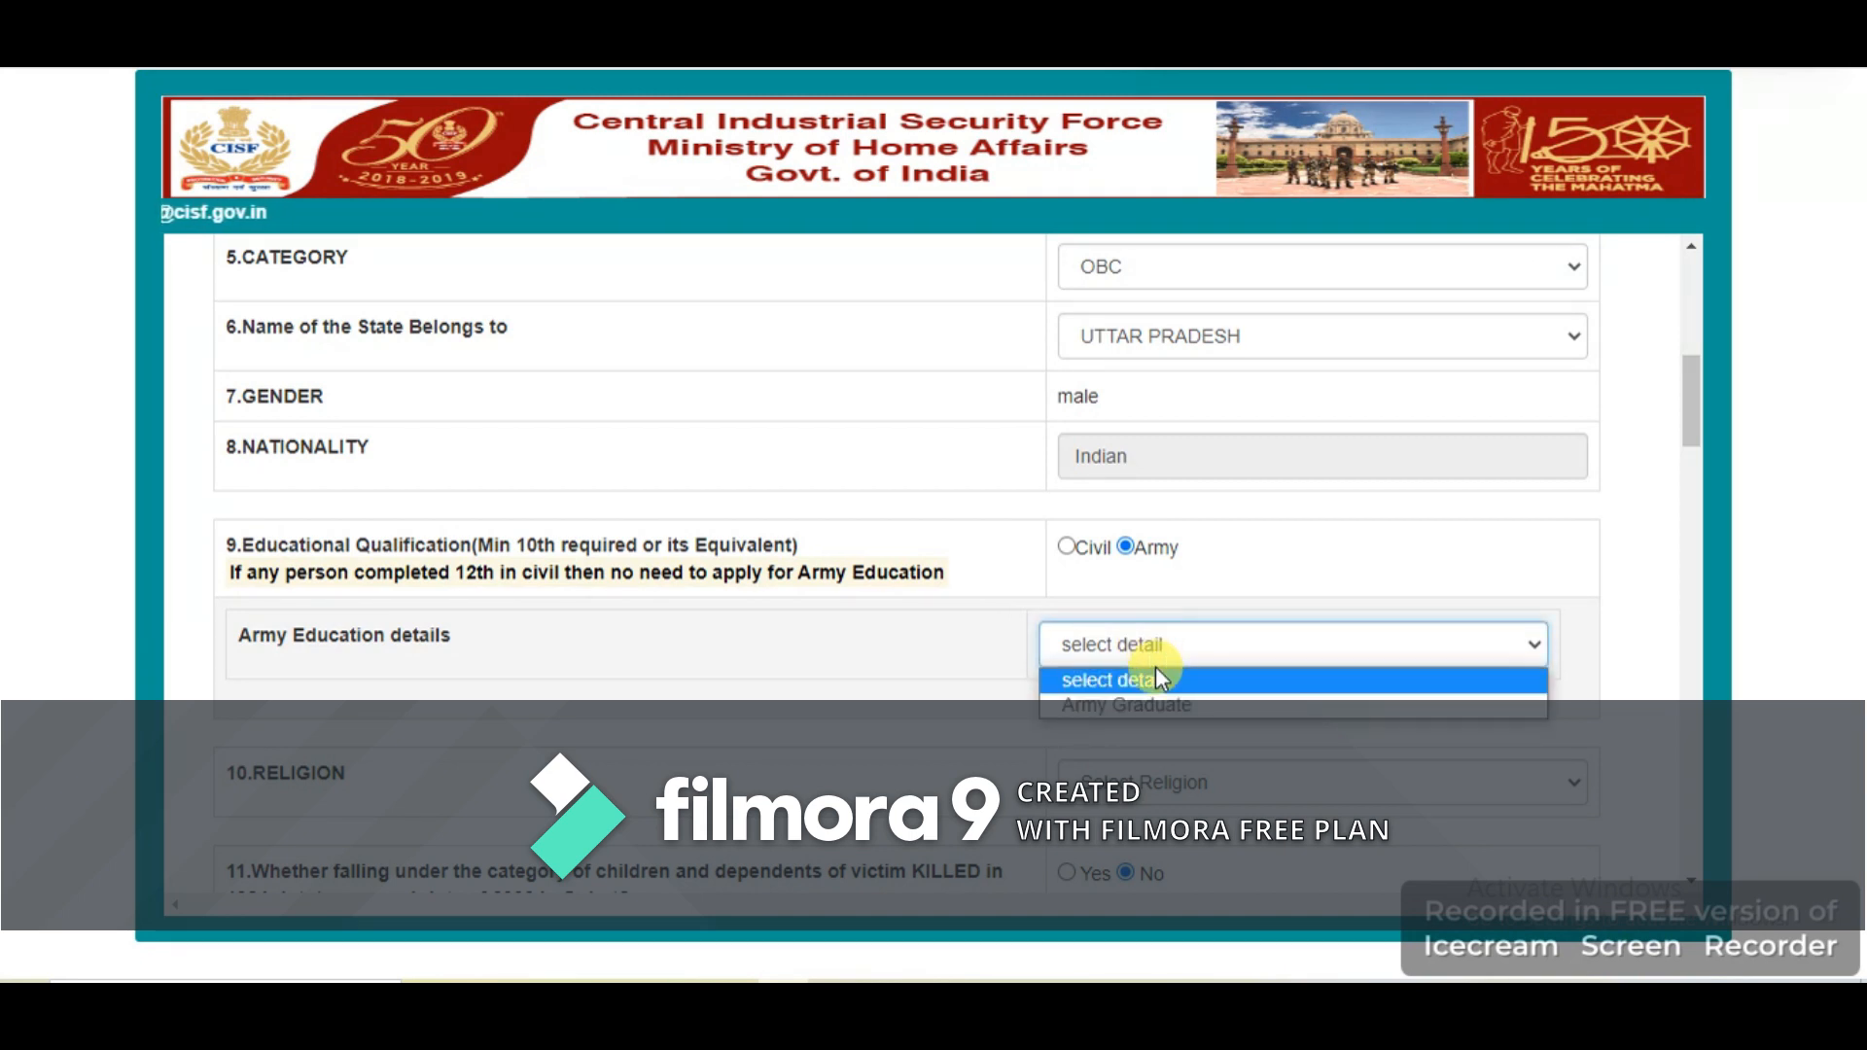
pyautogui.click(1166, 647)
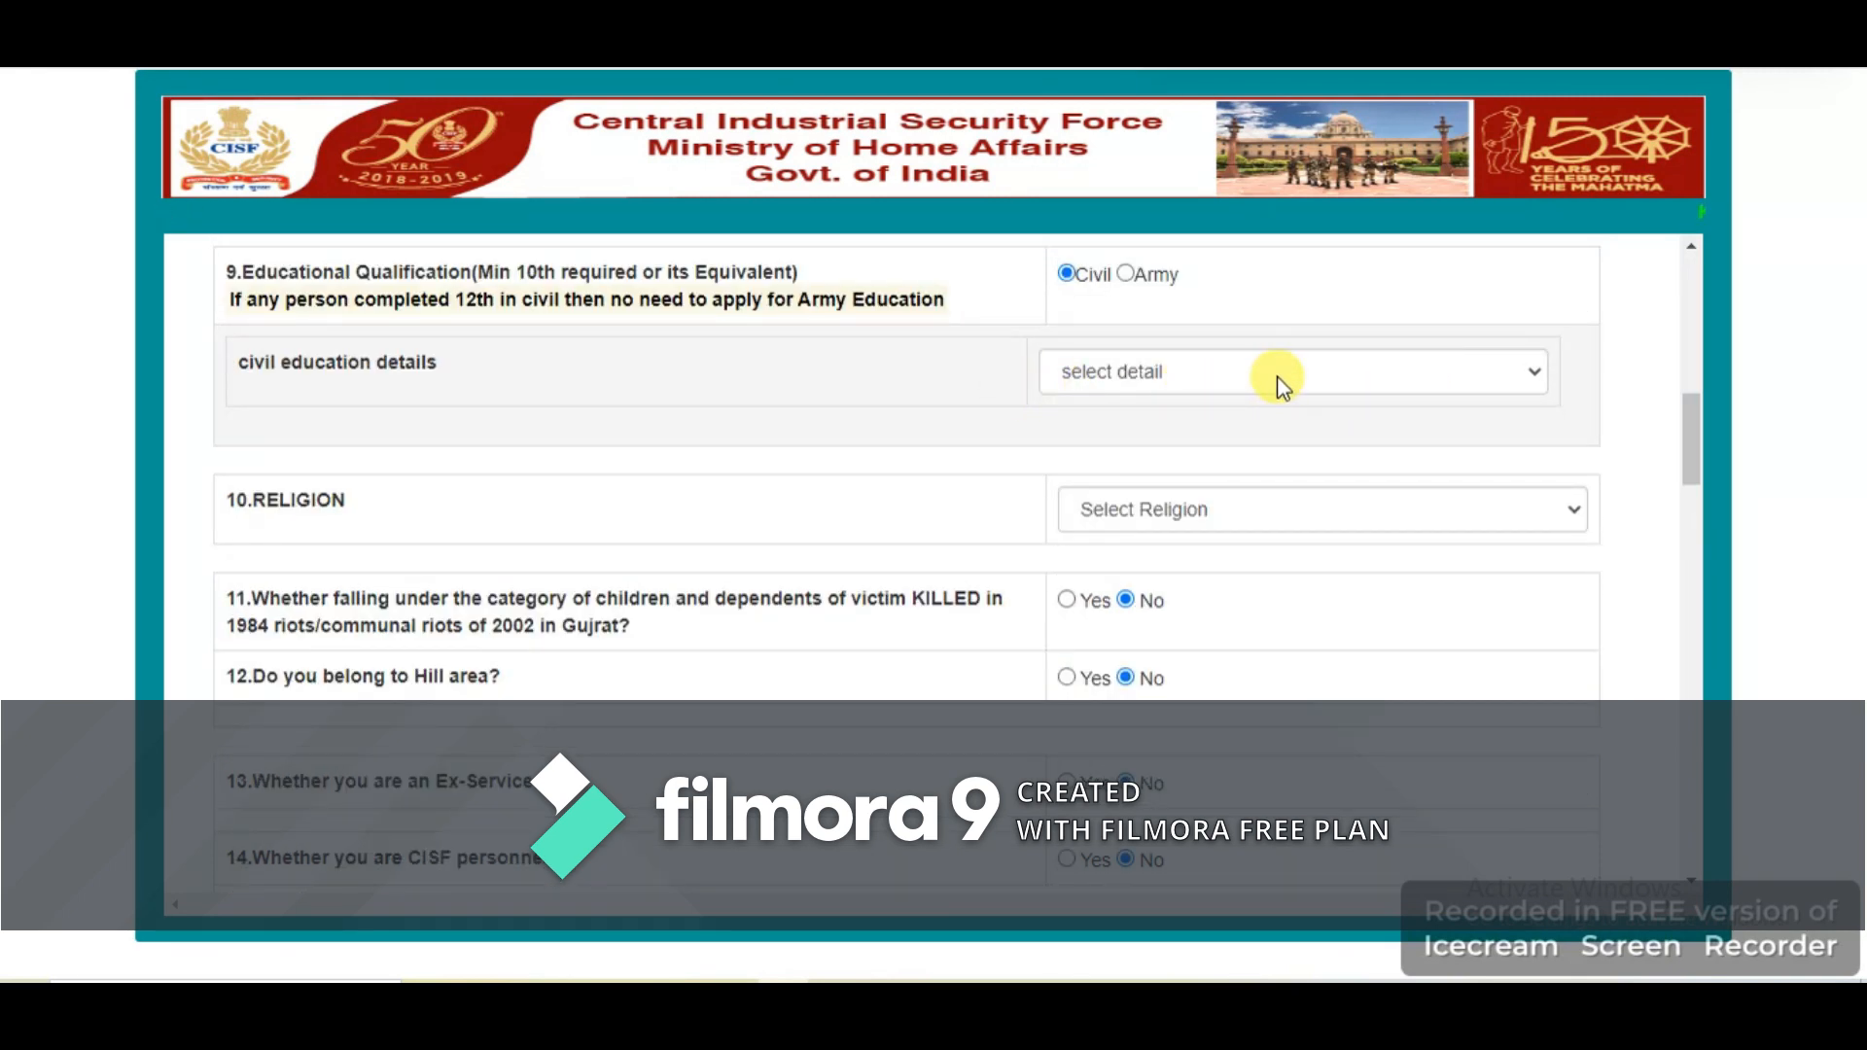
pyautogui.click(1278, 377)
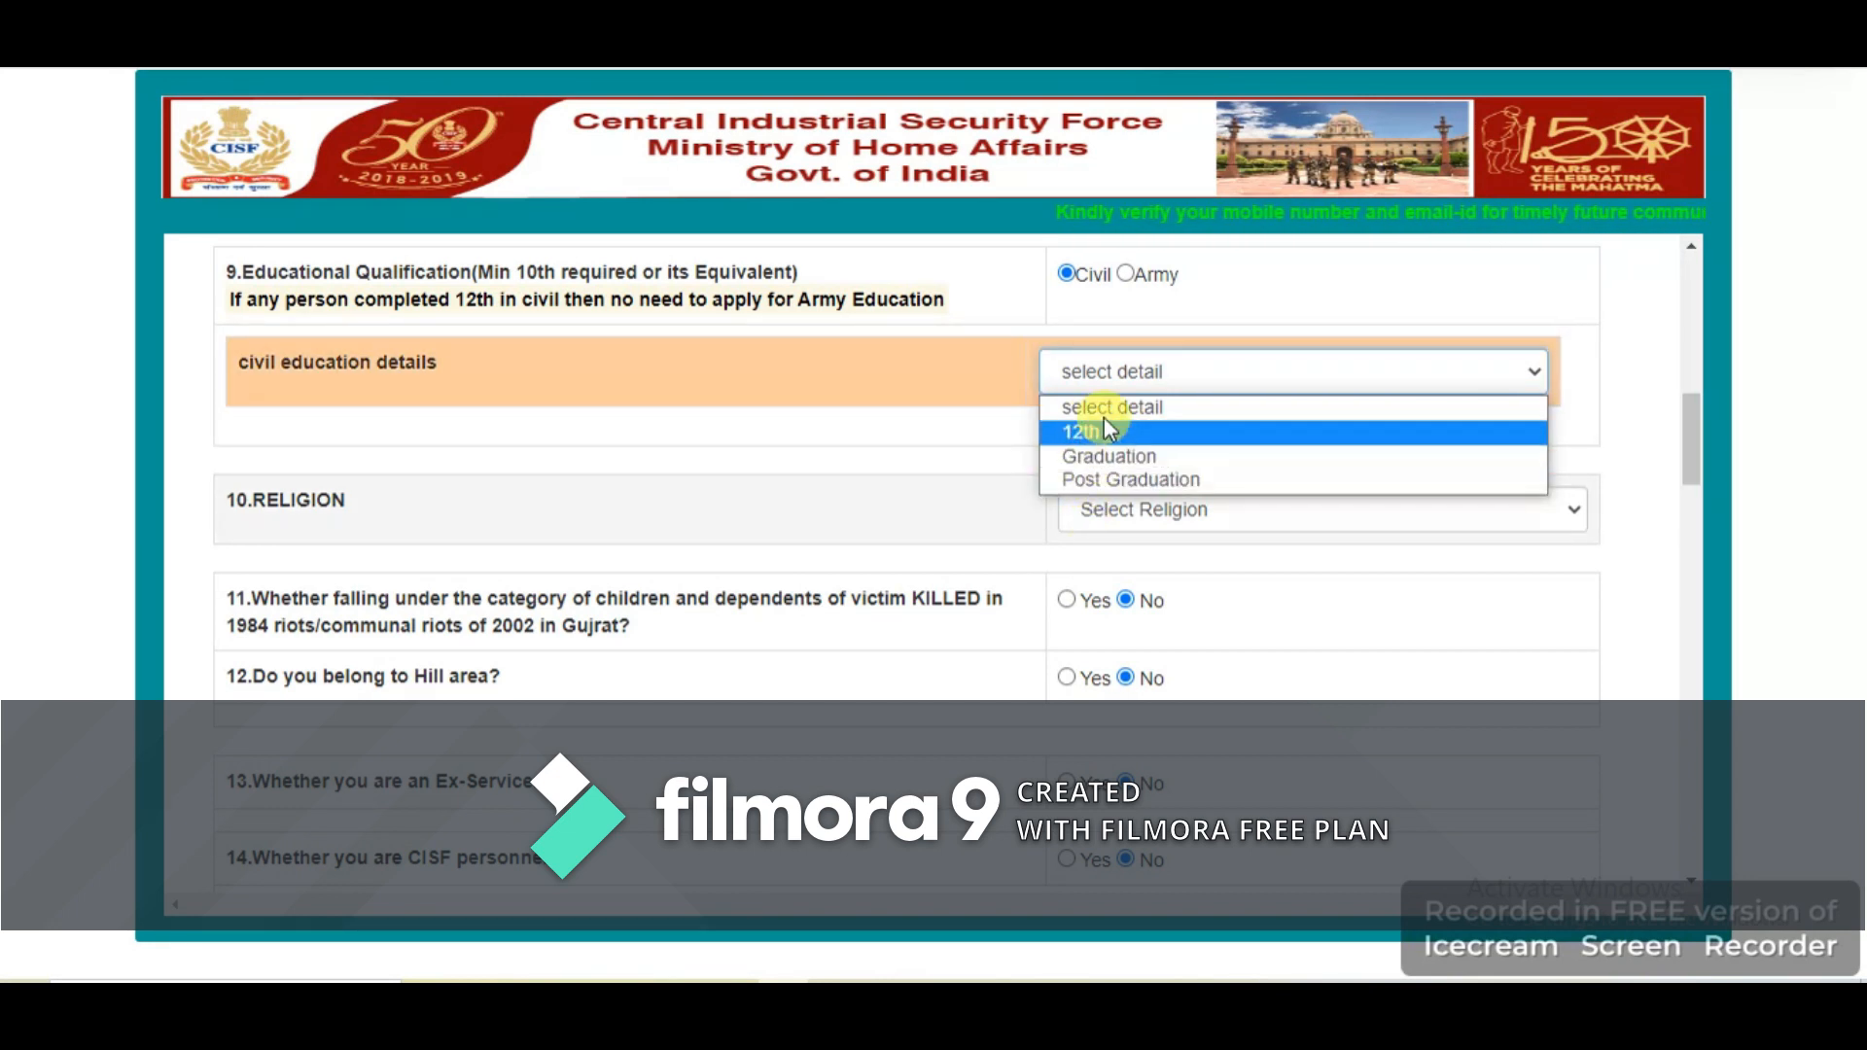
pyautogui.scroll(1, 1118, 439)
pyautogui.click(1126, 410)
pyautogui.click(1111, 510)
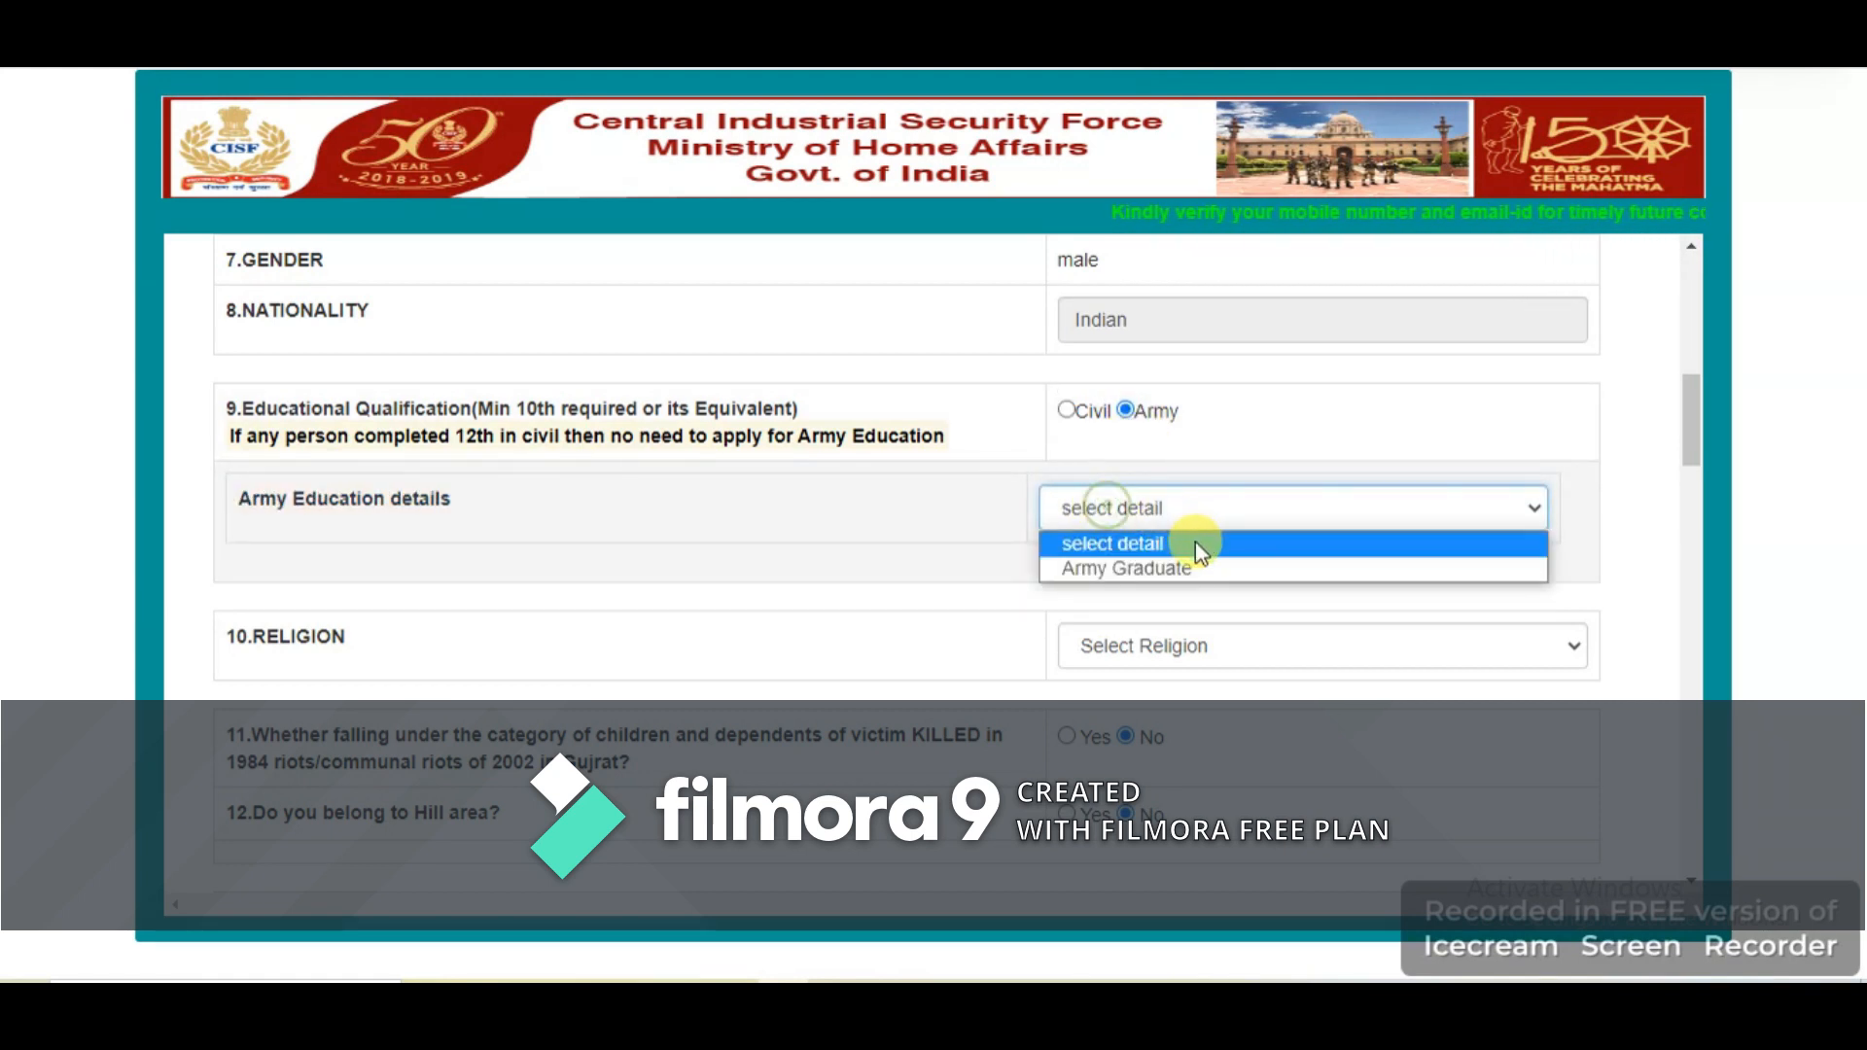
pyautogui.click(1179, 571)
pyautogui.click(968, 568)
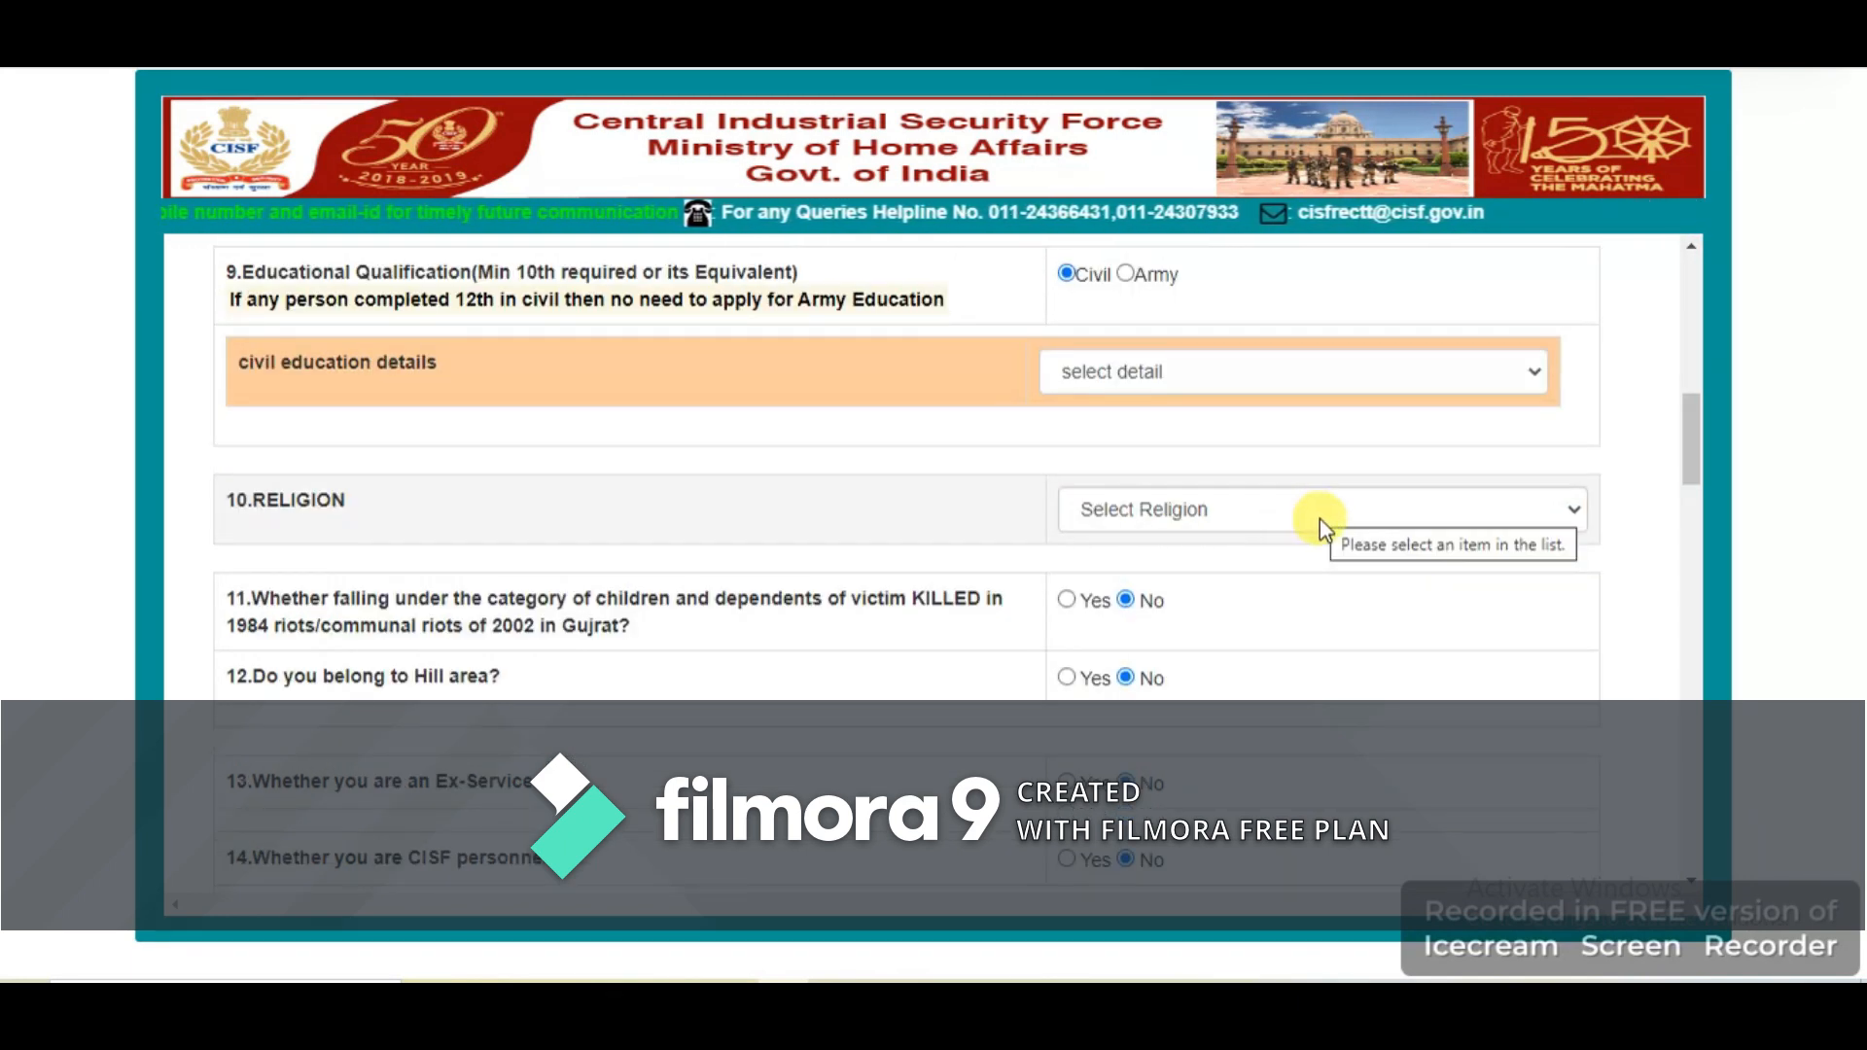
# - Set the religion to Hindu and mark the correspondence address as the same as the permanent address
pyautogui.click(1324, 516)
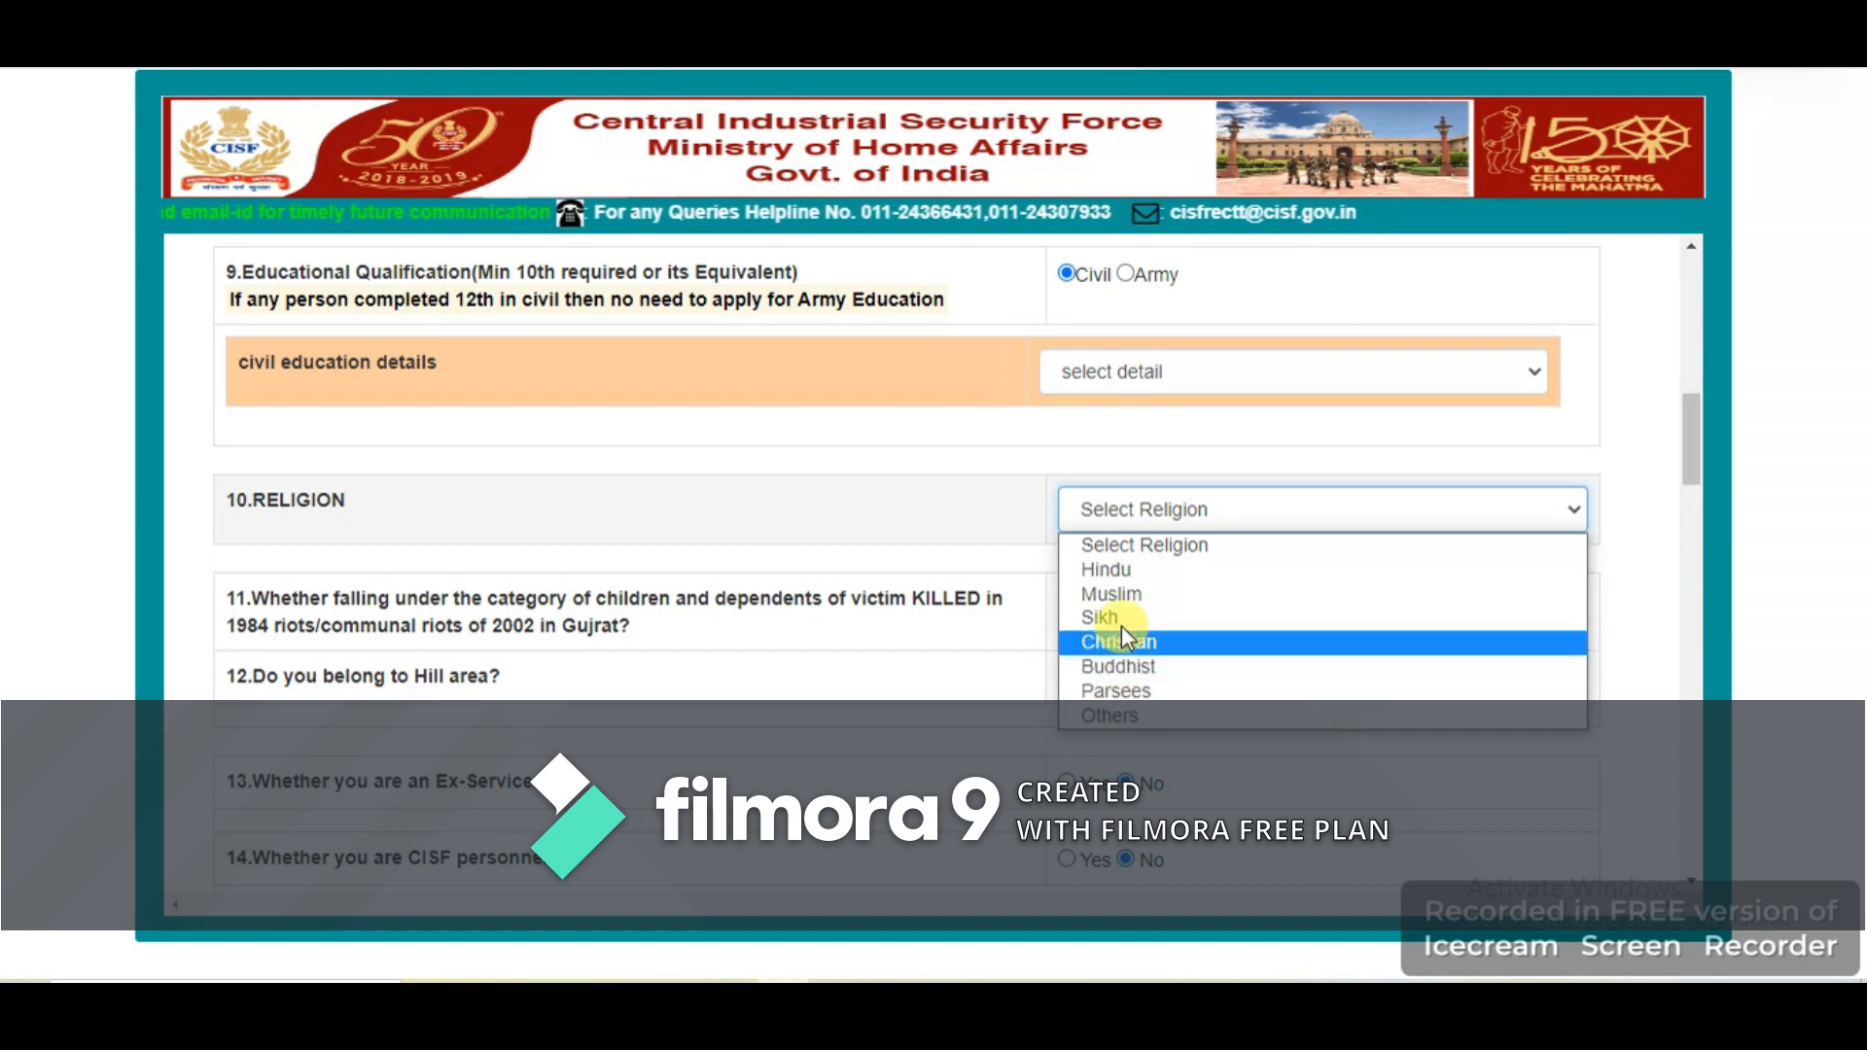
pyautogui.click(1124, 567)
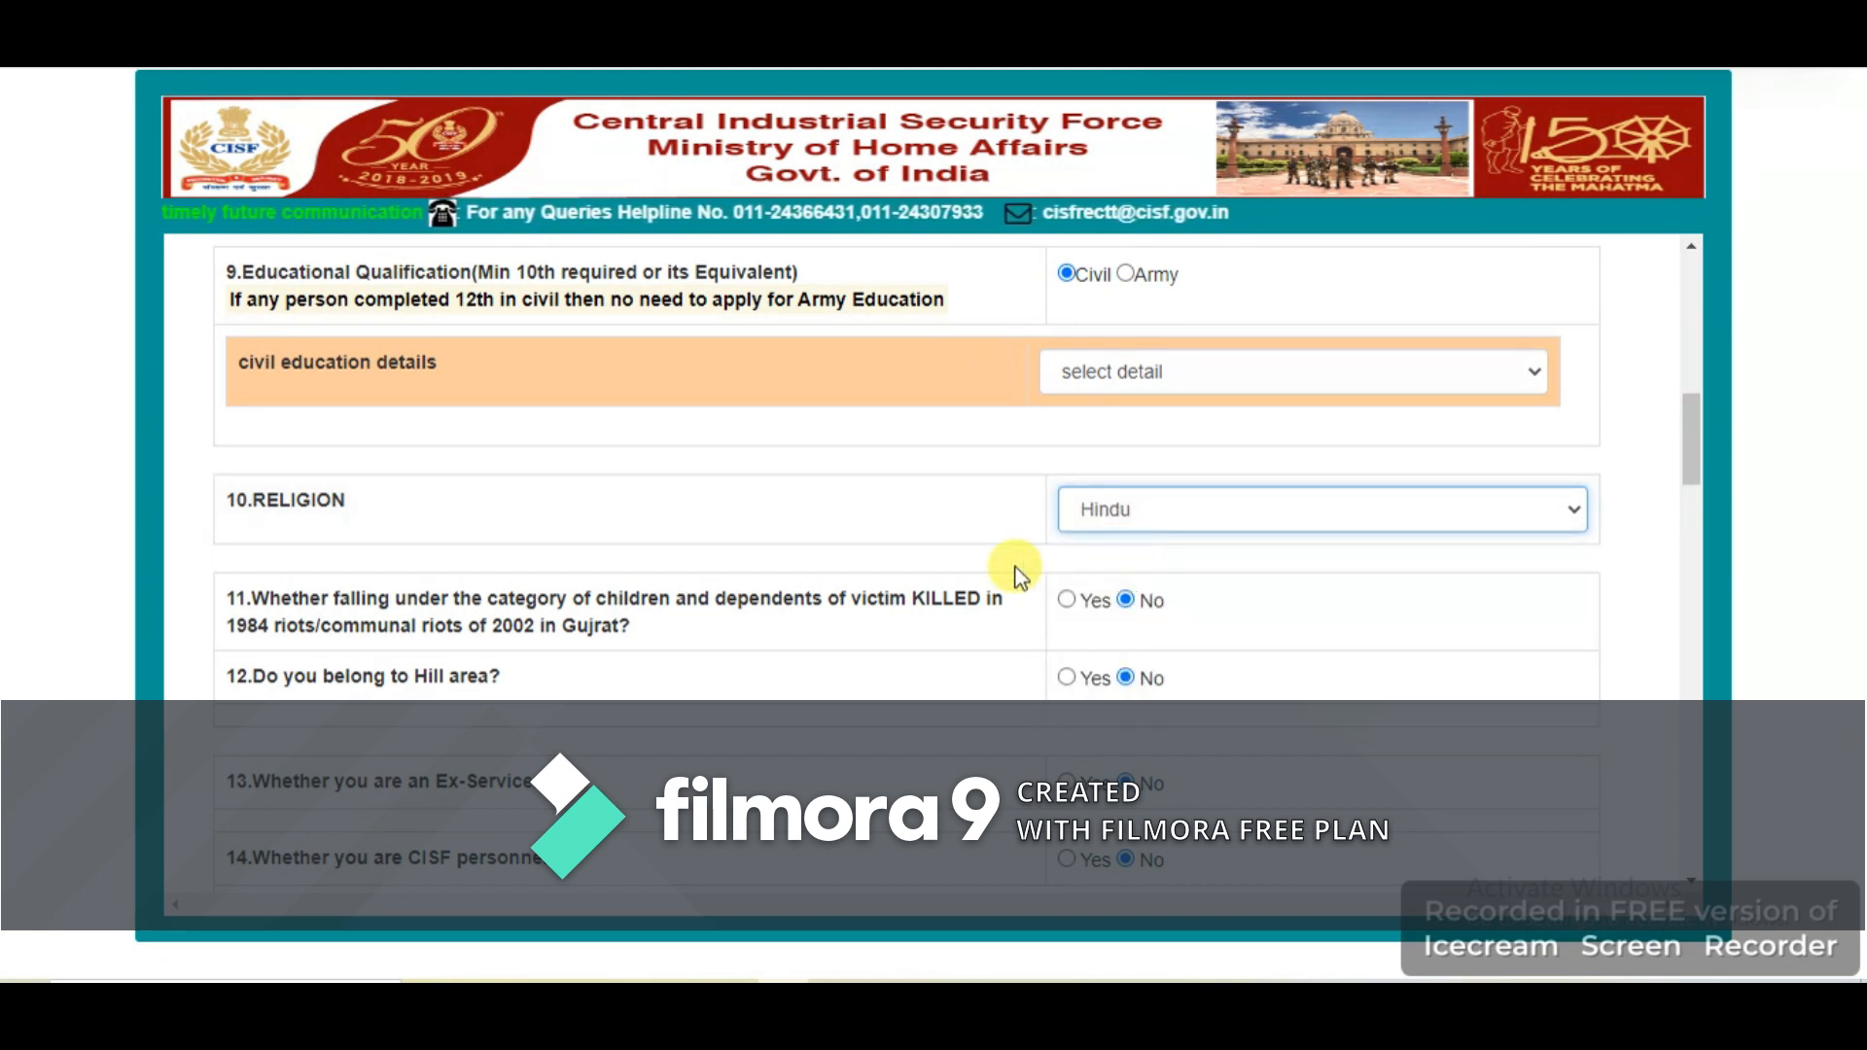
pyautogui.scroll(-2, 1012, 573)
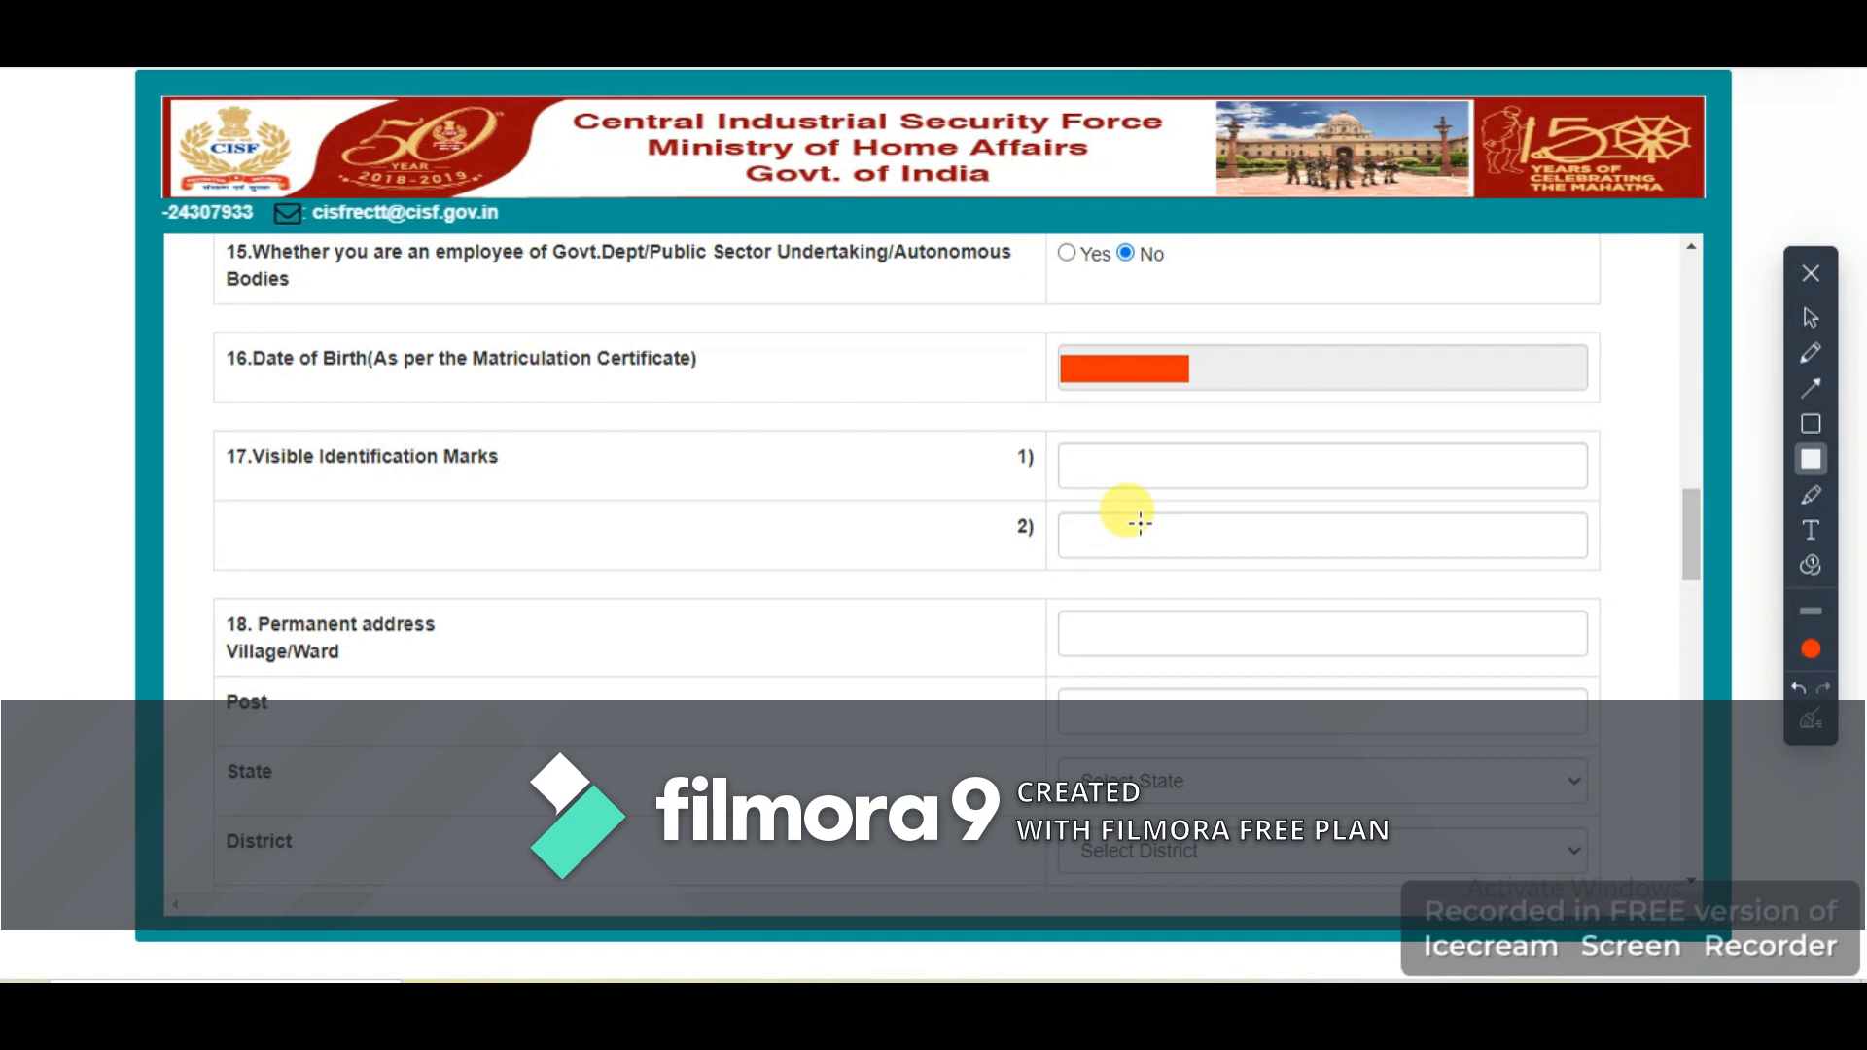
pyautogui.scroll(-2, 1077, 543)
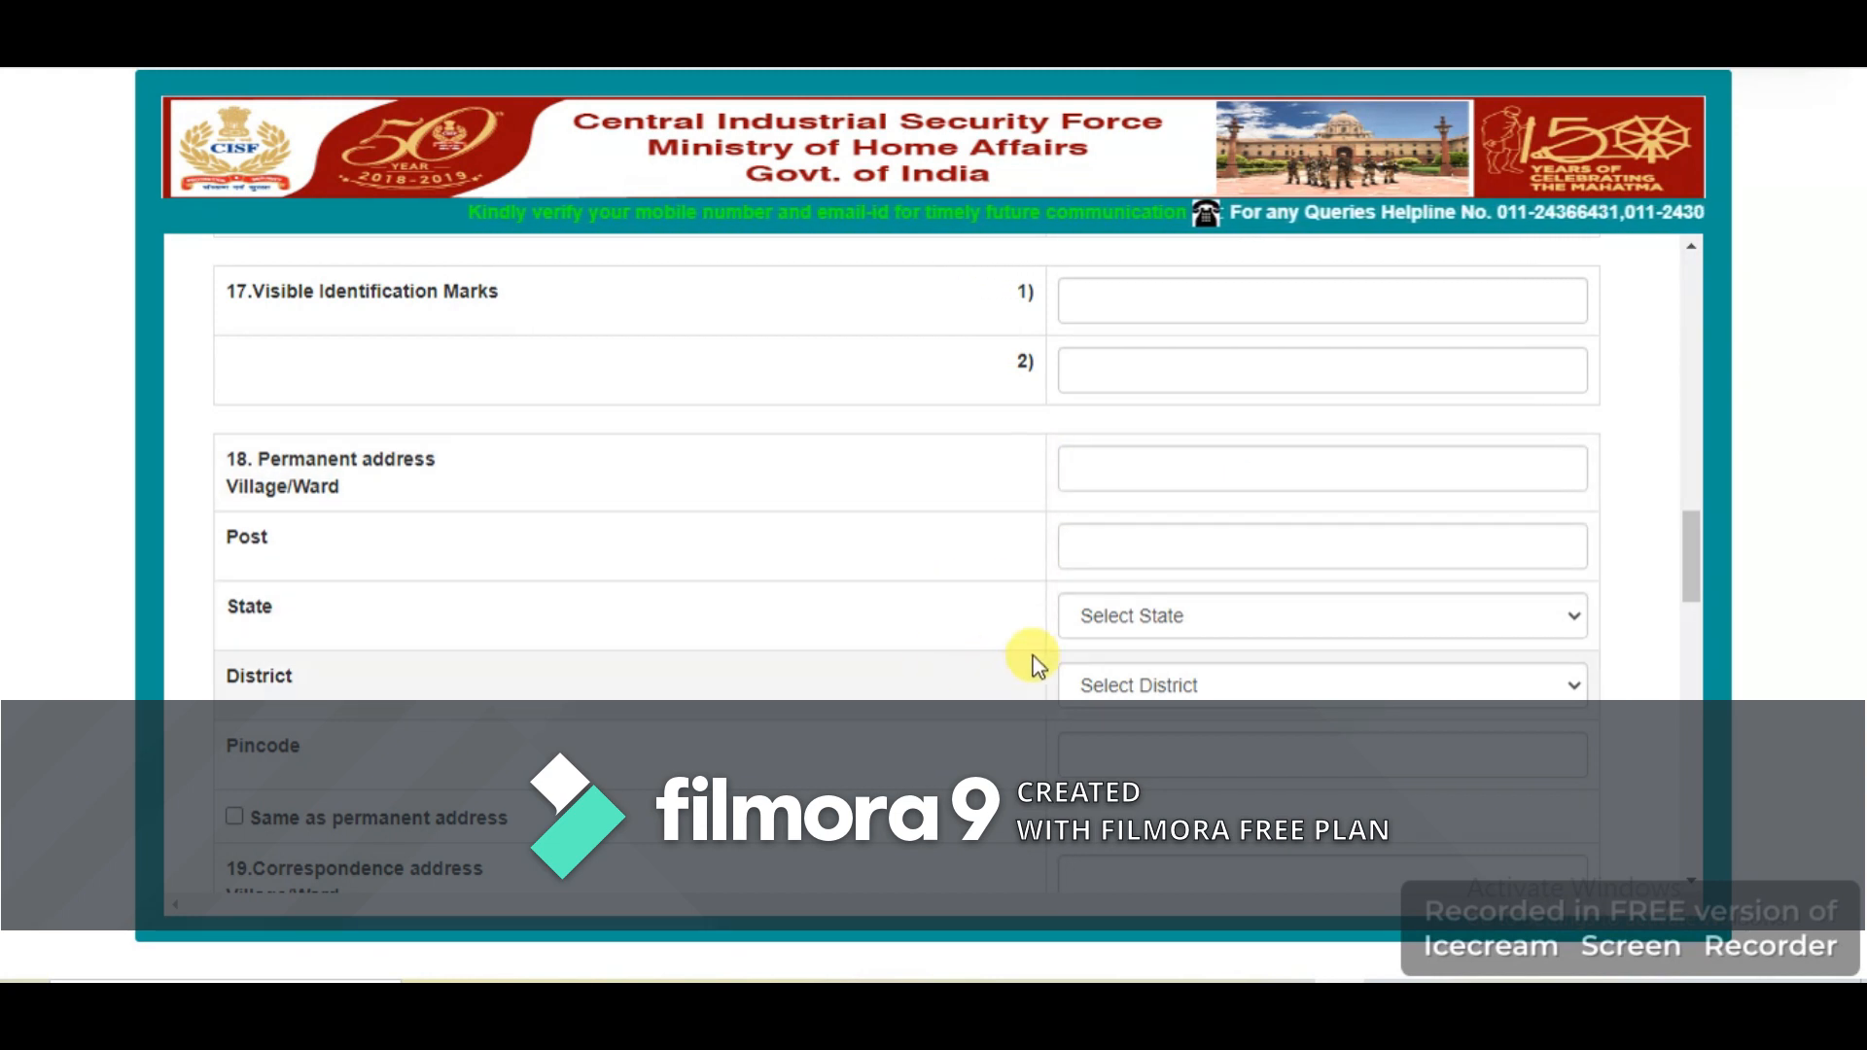
pyautogui.scroll(-3, 1013, 567)
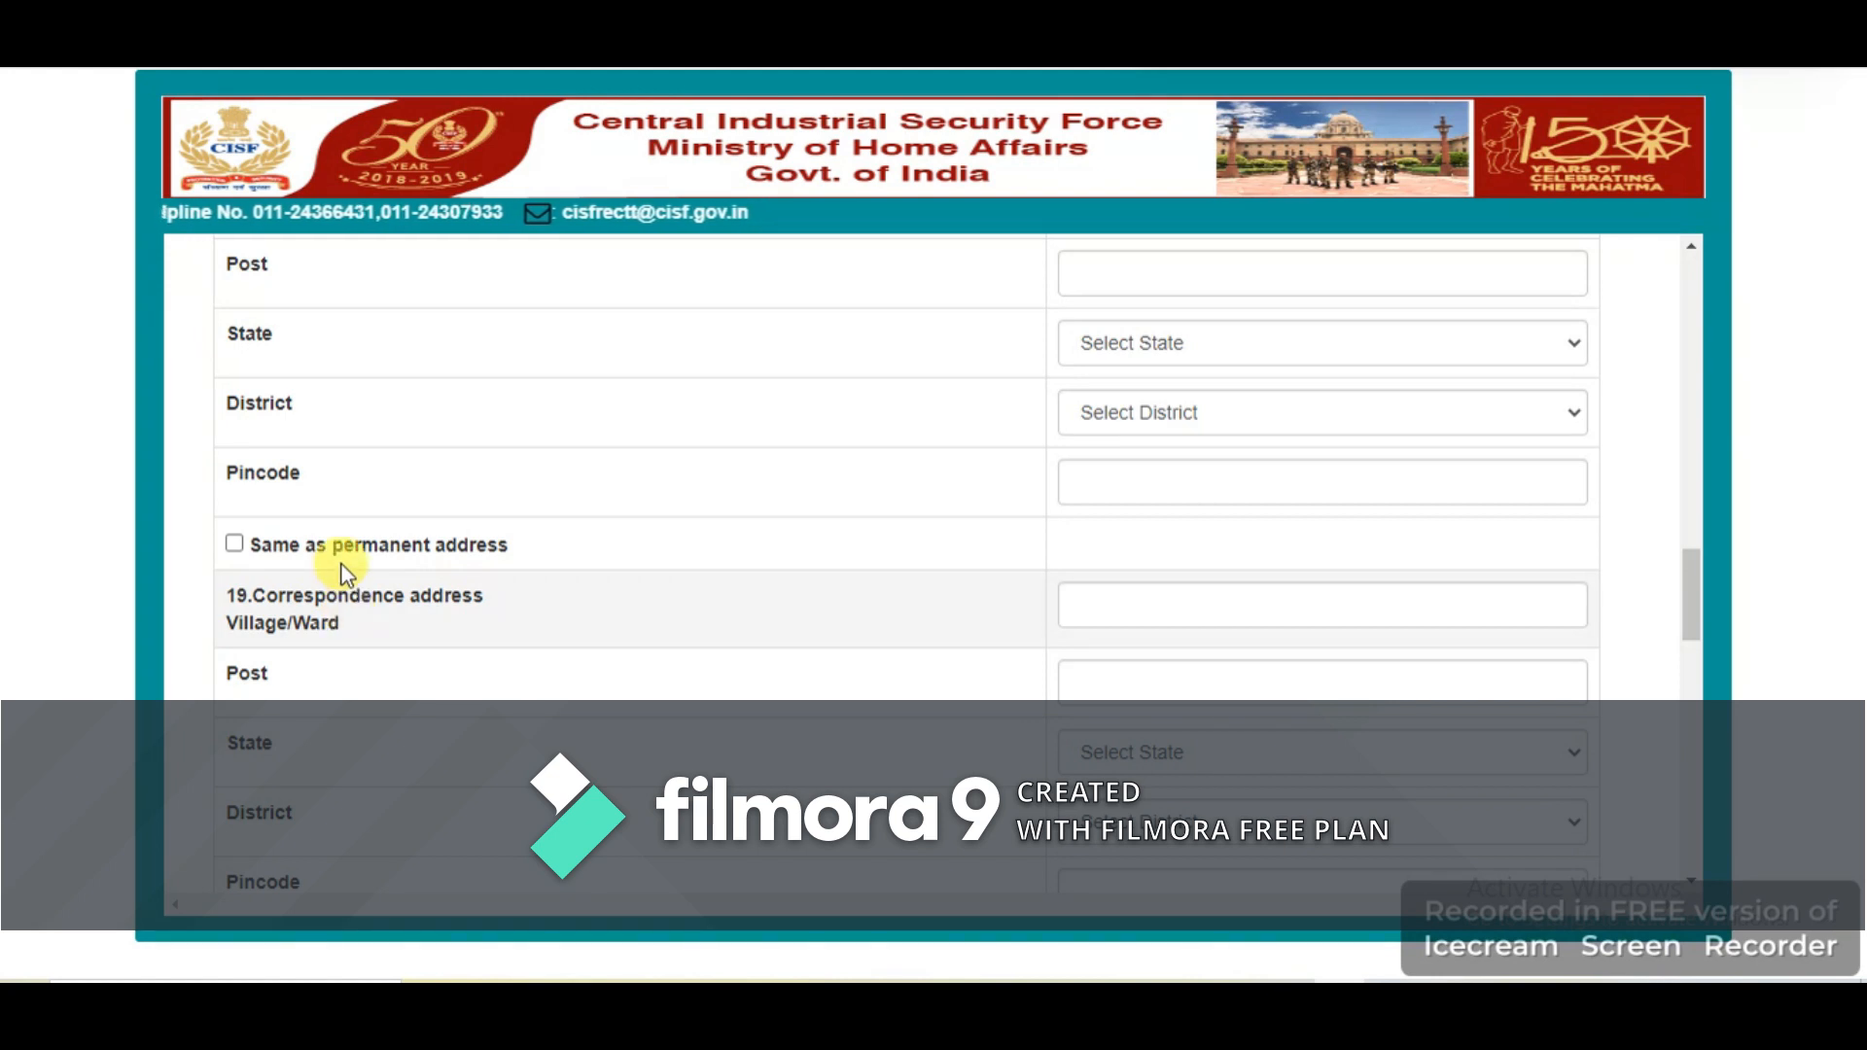
pyautogui.click(234, 543)
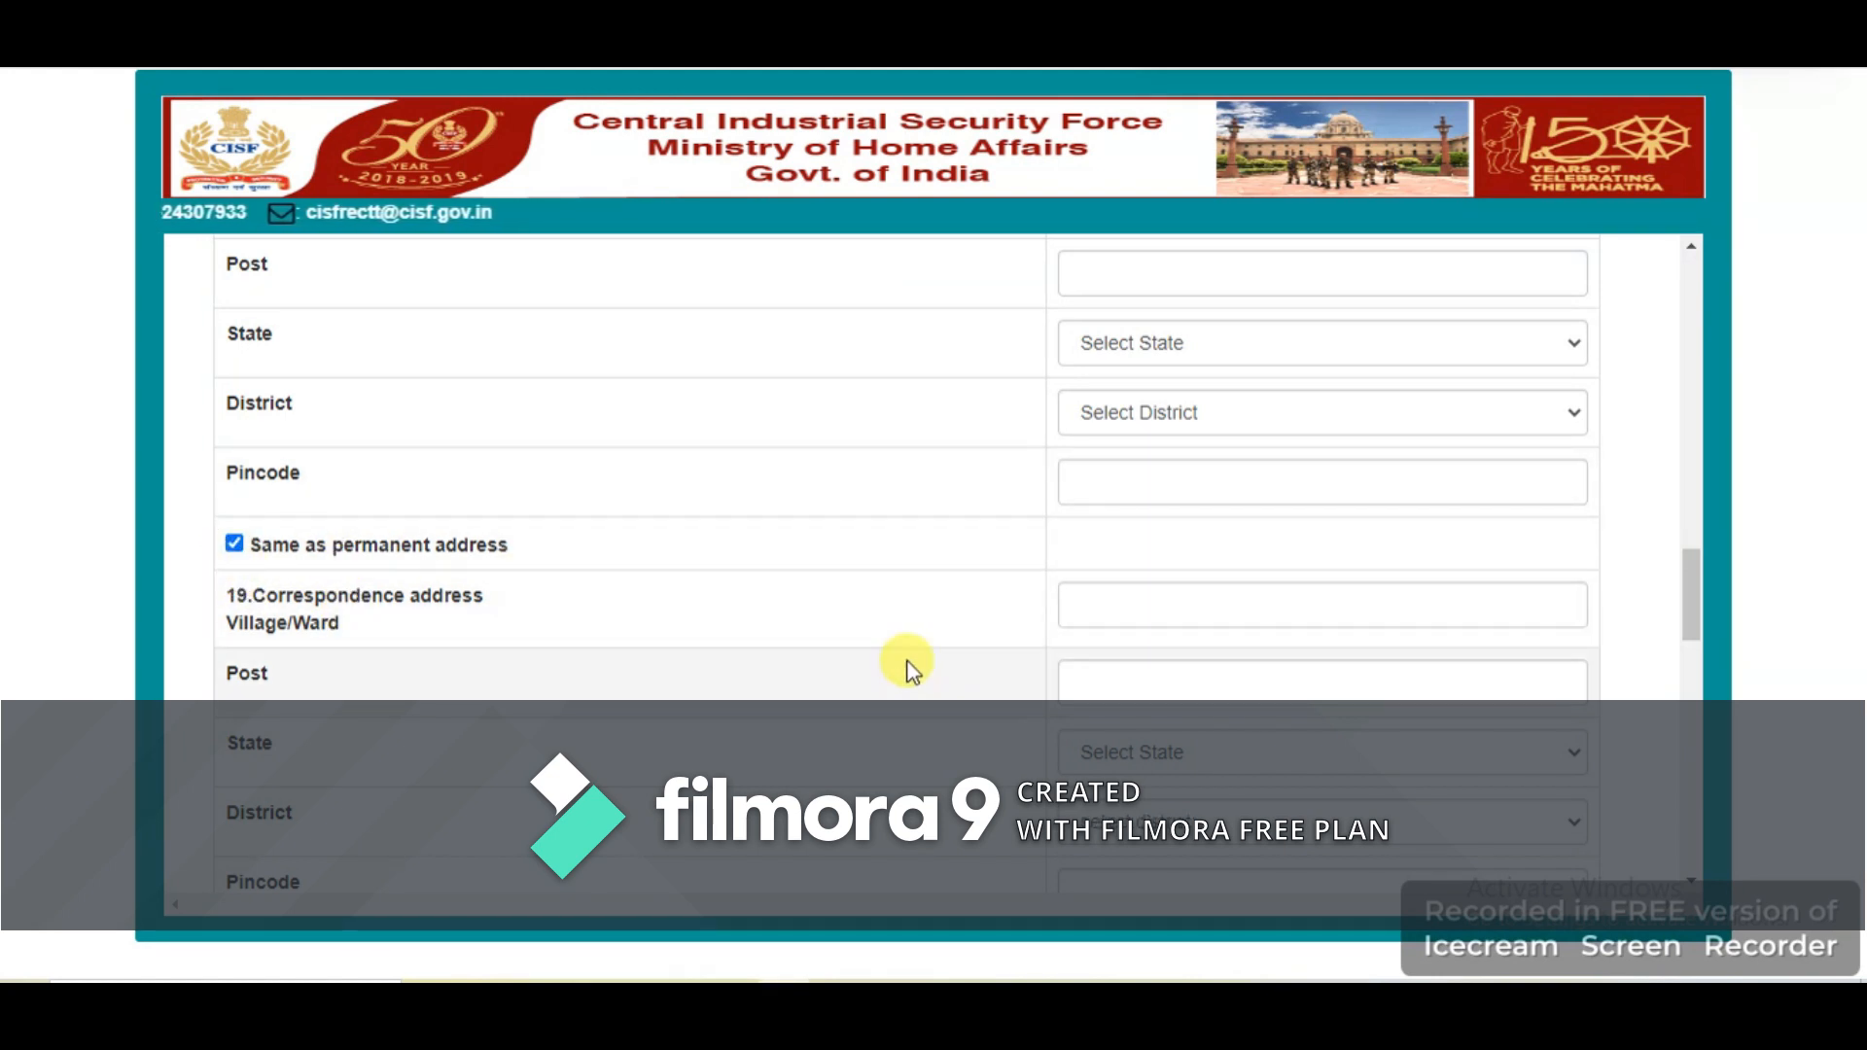
pyautogui.click(1815, 279)
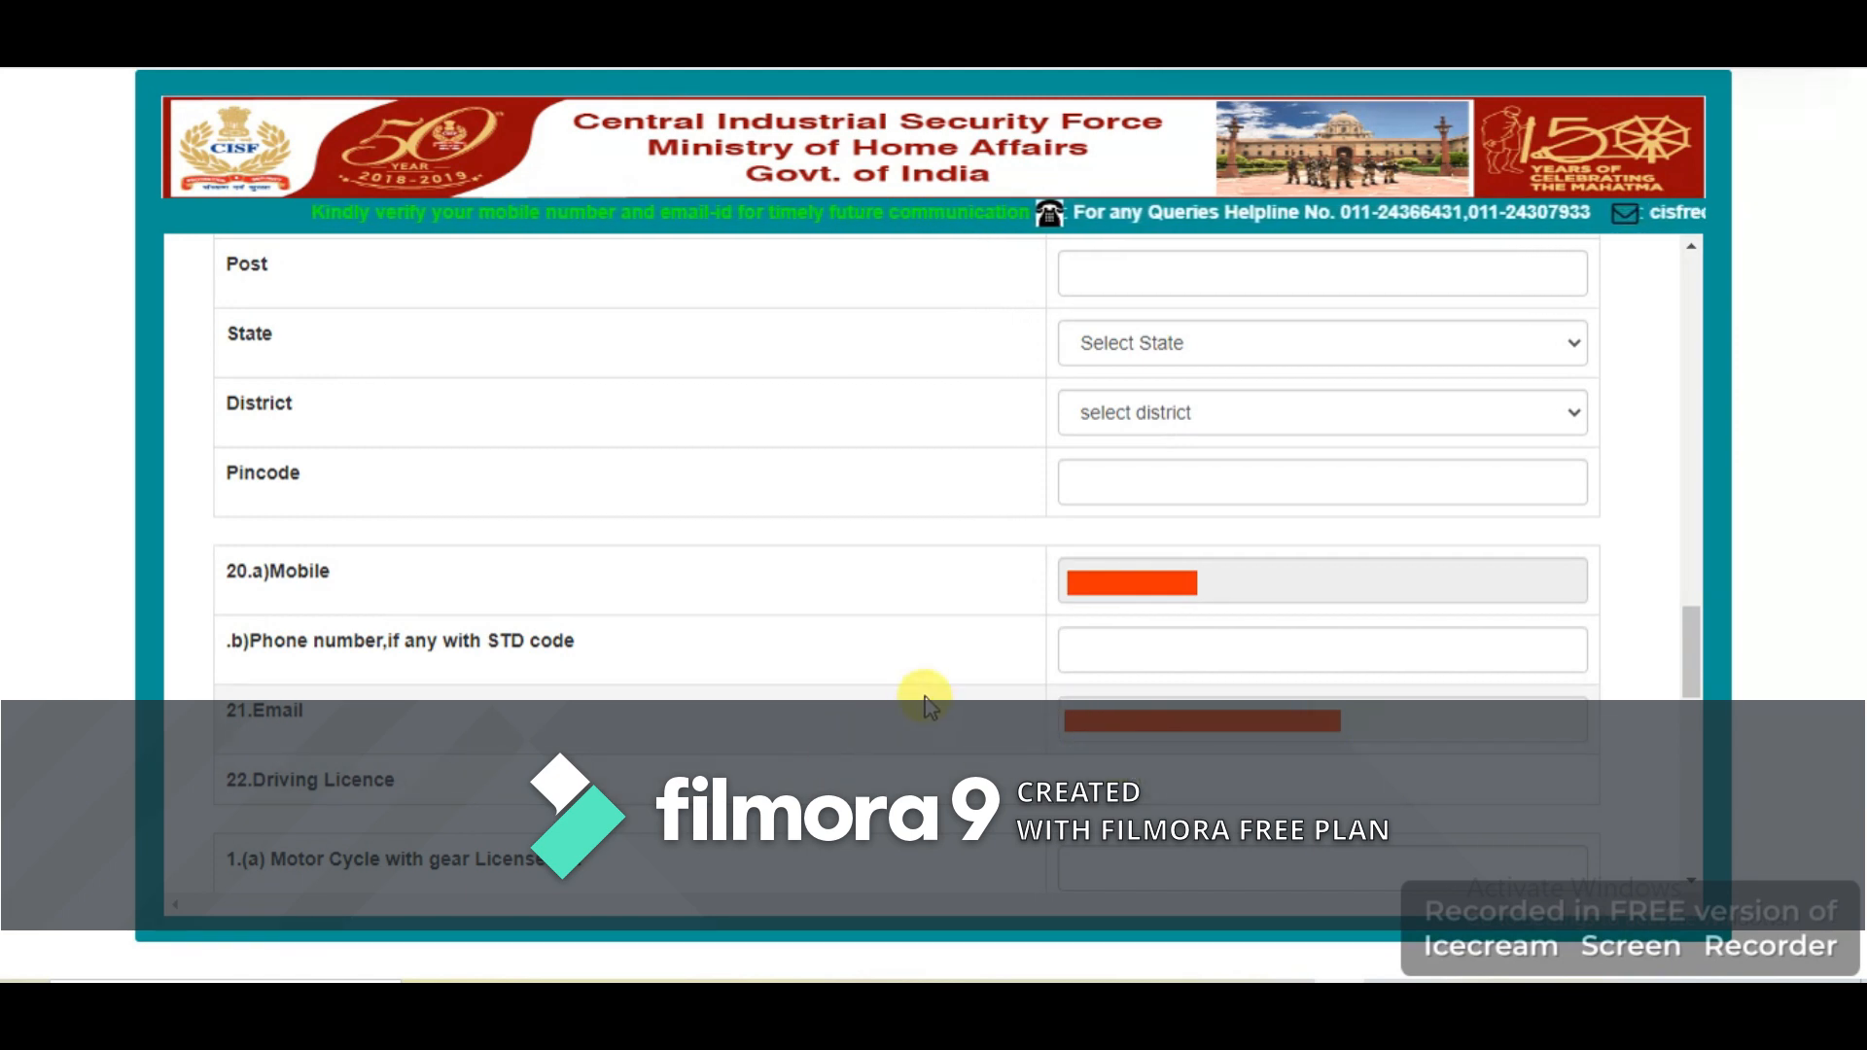
# - Go through the licence number, issue date and issuing RTO fields for the motor cycle, light motor vehicle and heavy motor vehicle licences
pyautogui.scroll(-5, 321, 346)
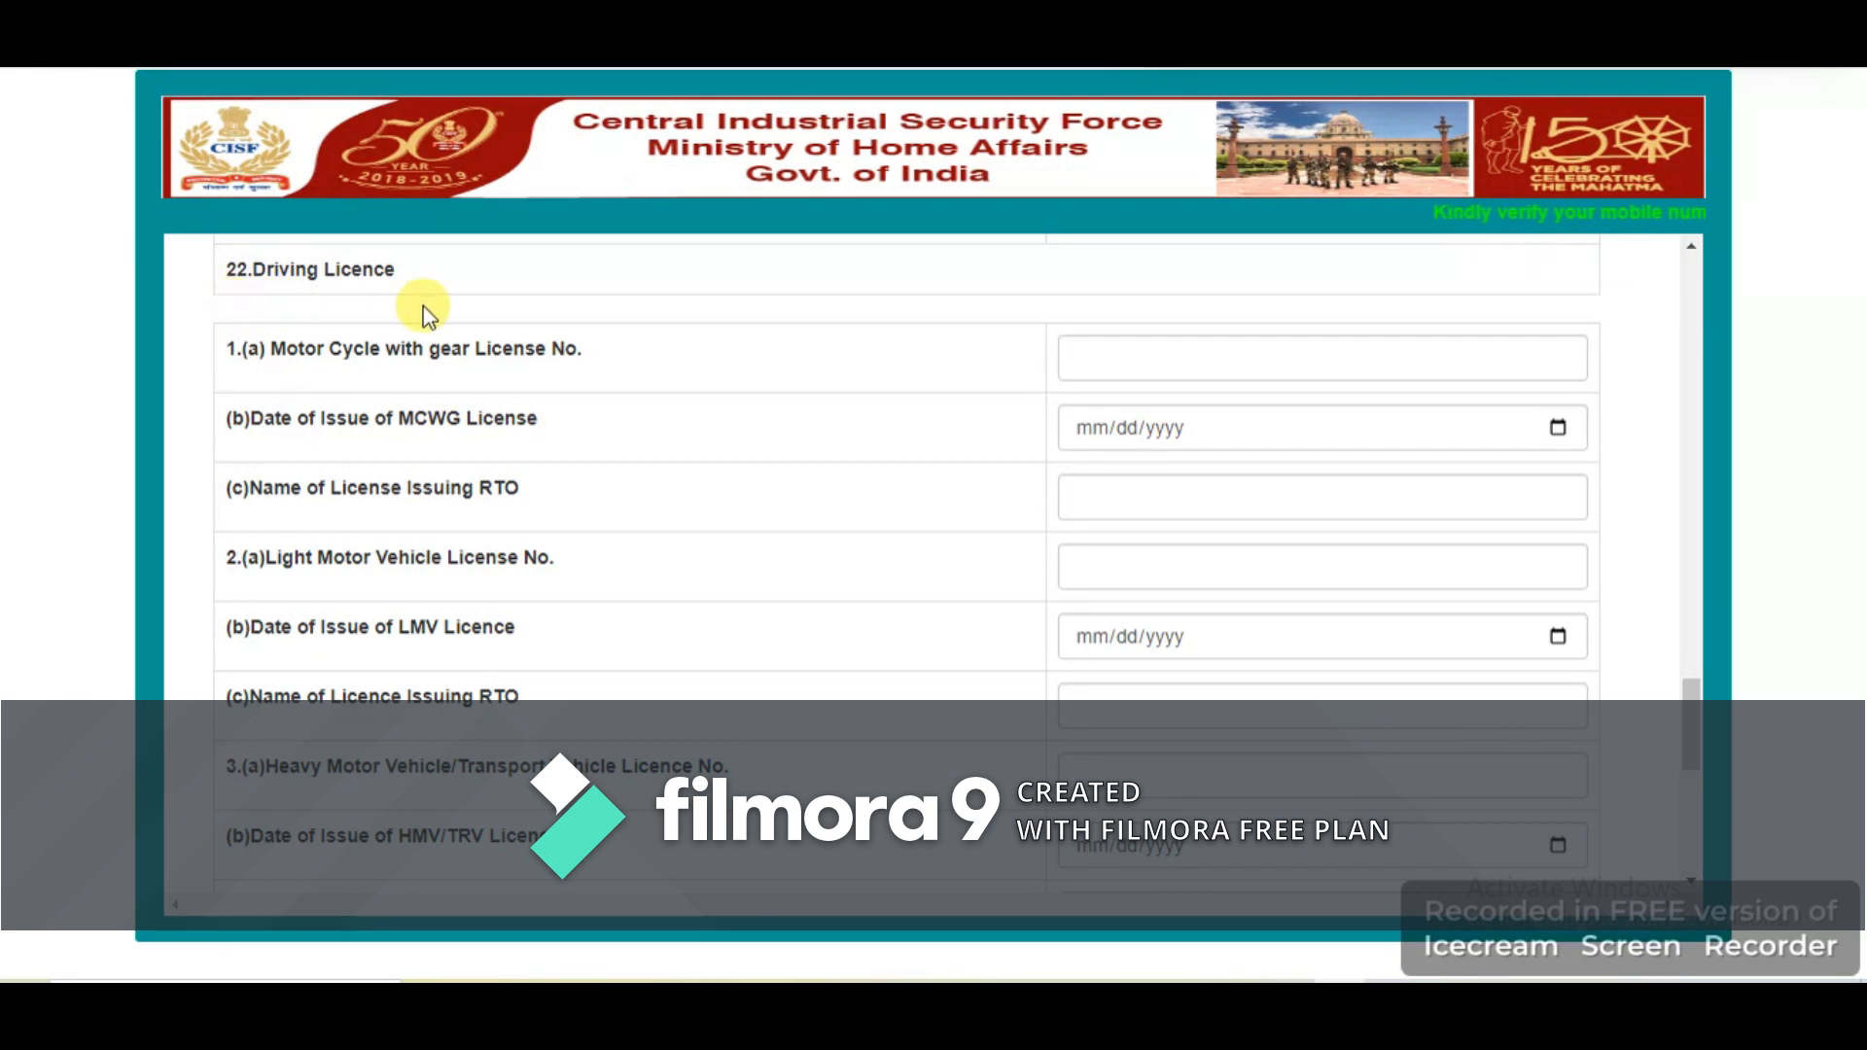
pyautogui.click(1109, 361)
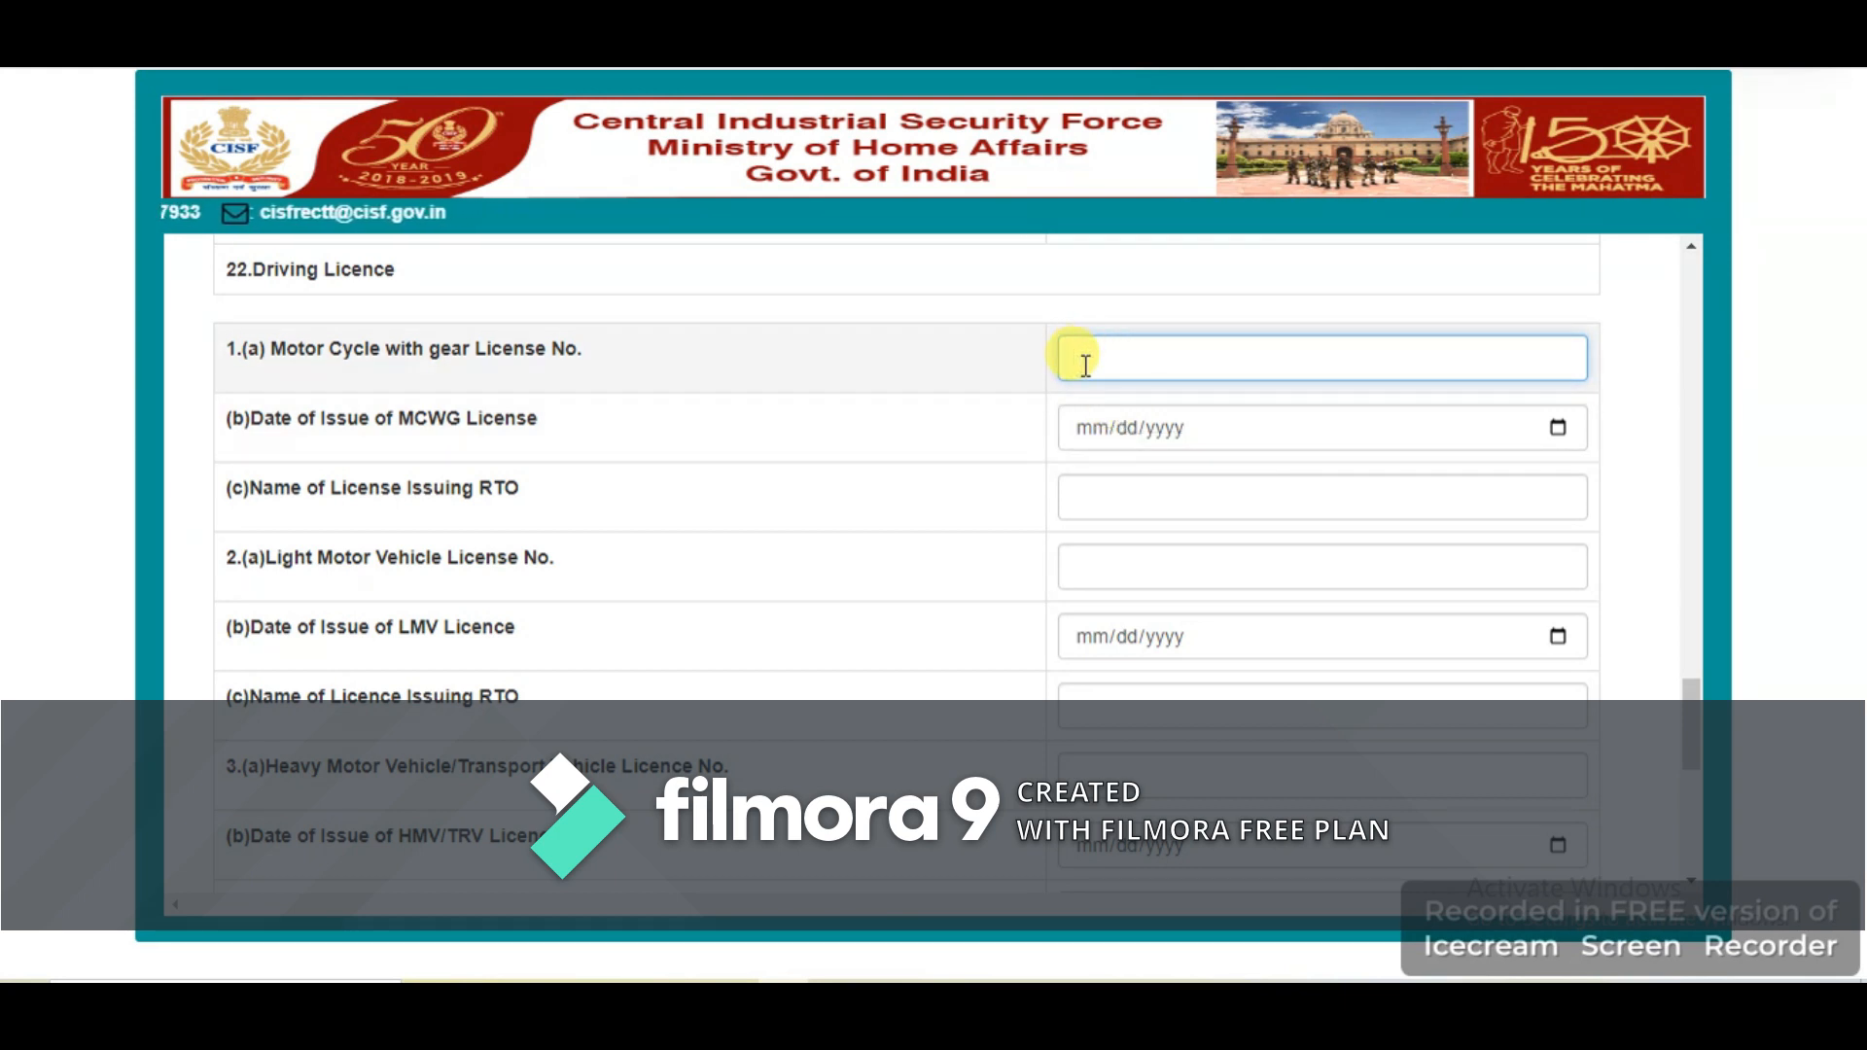
pyautogui.click(1072, 446)
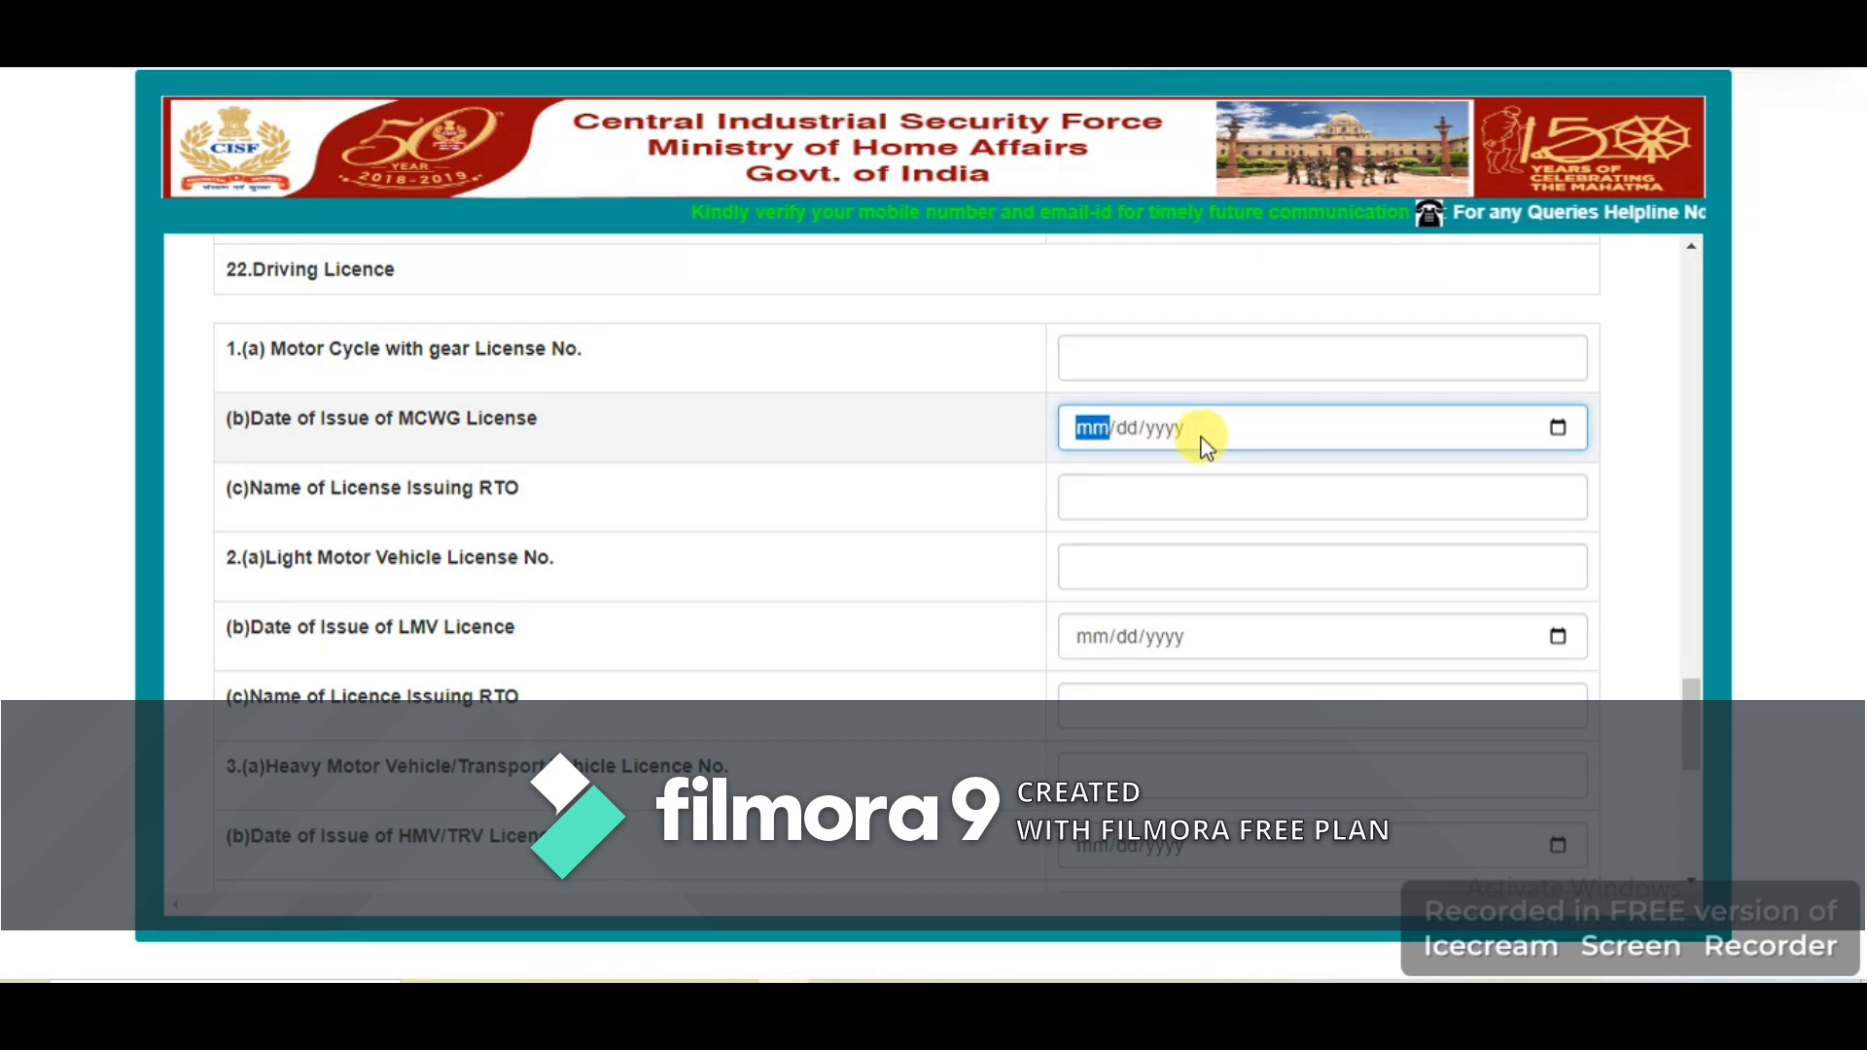
pyautogui.click(1085, 497)
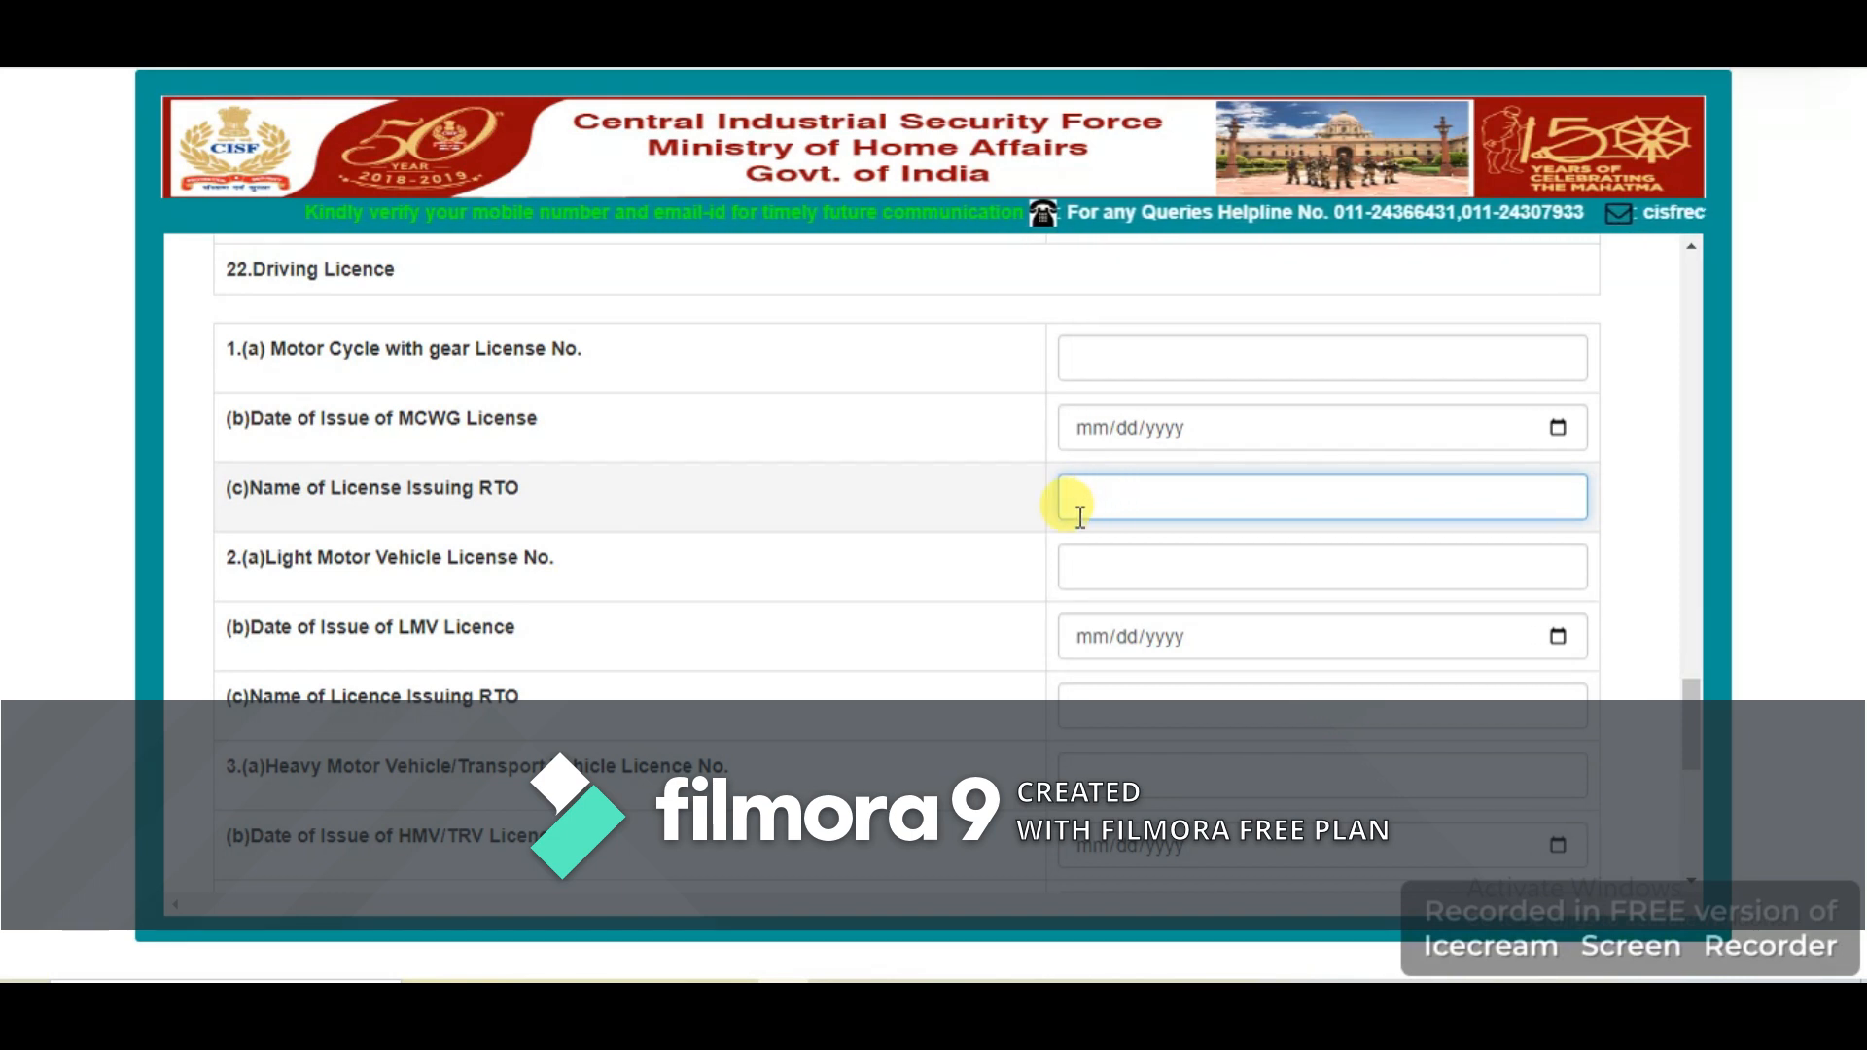
pyautogui.click(1079, 563)
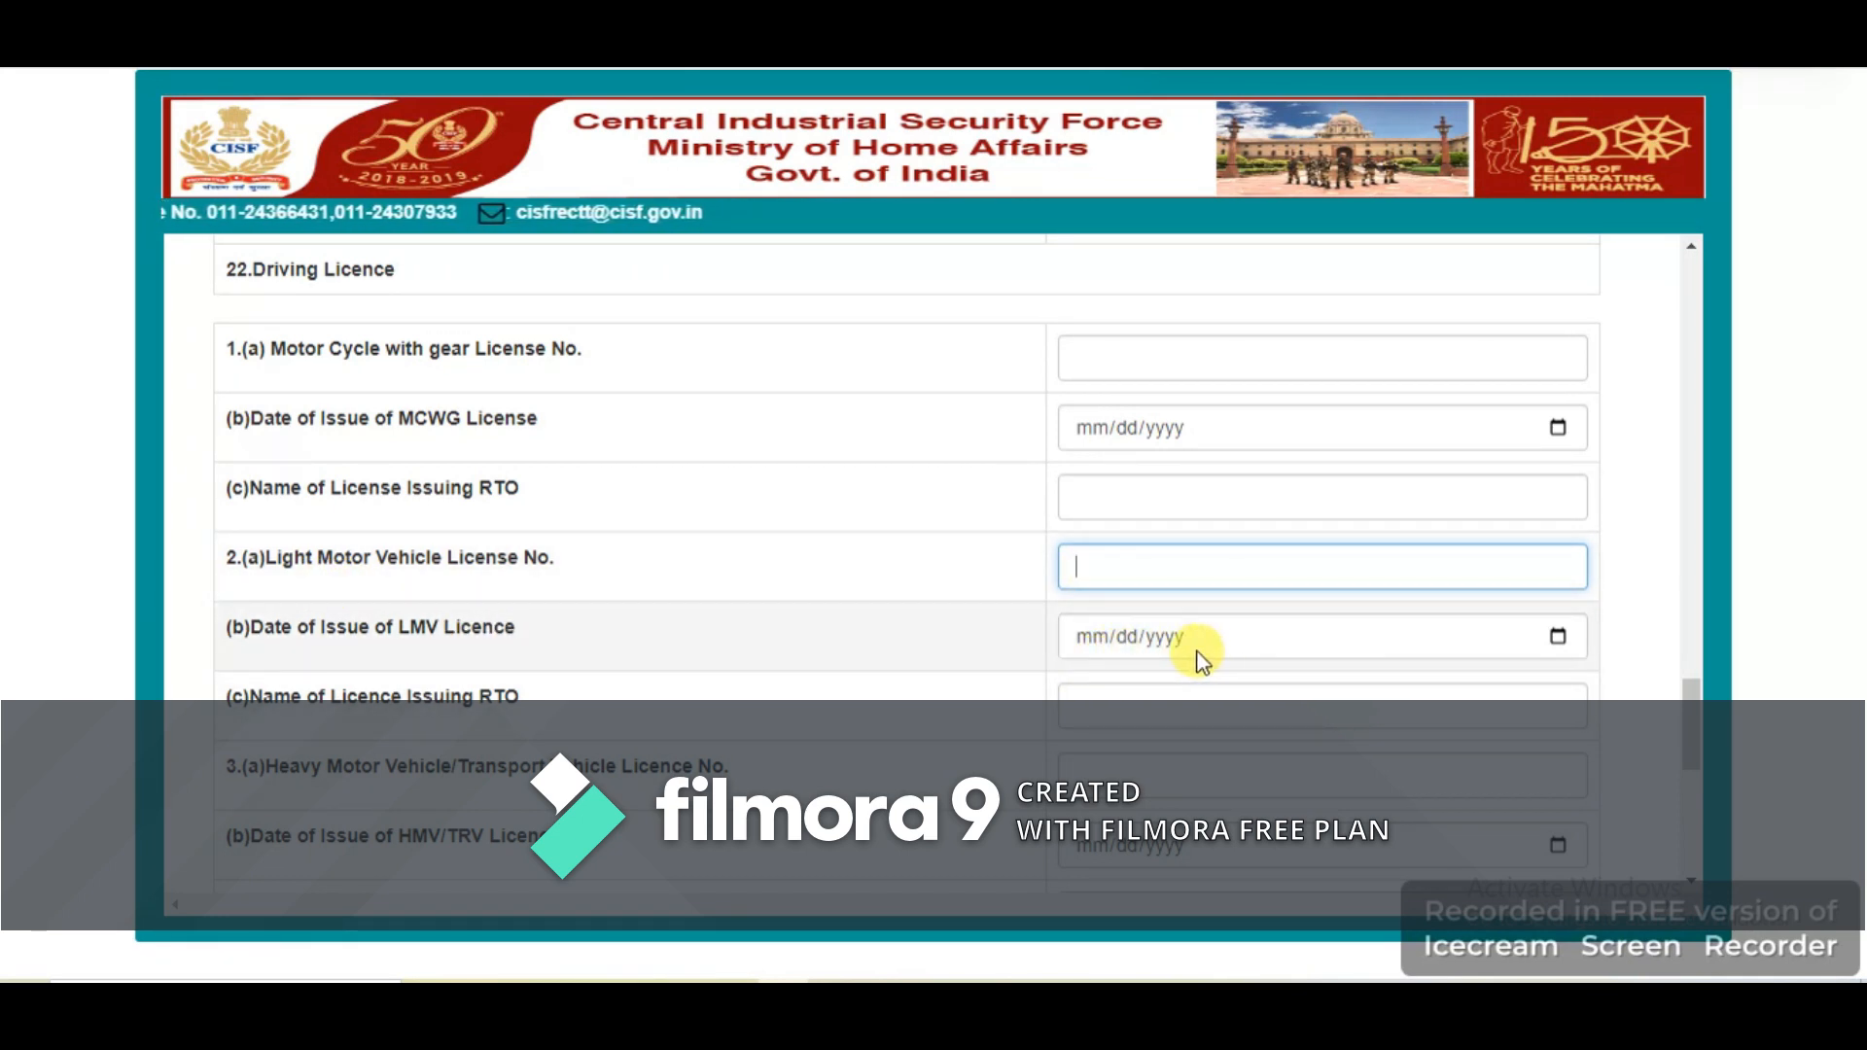
pyautogui.click(1111, 710)
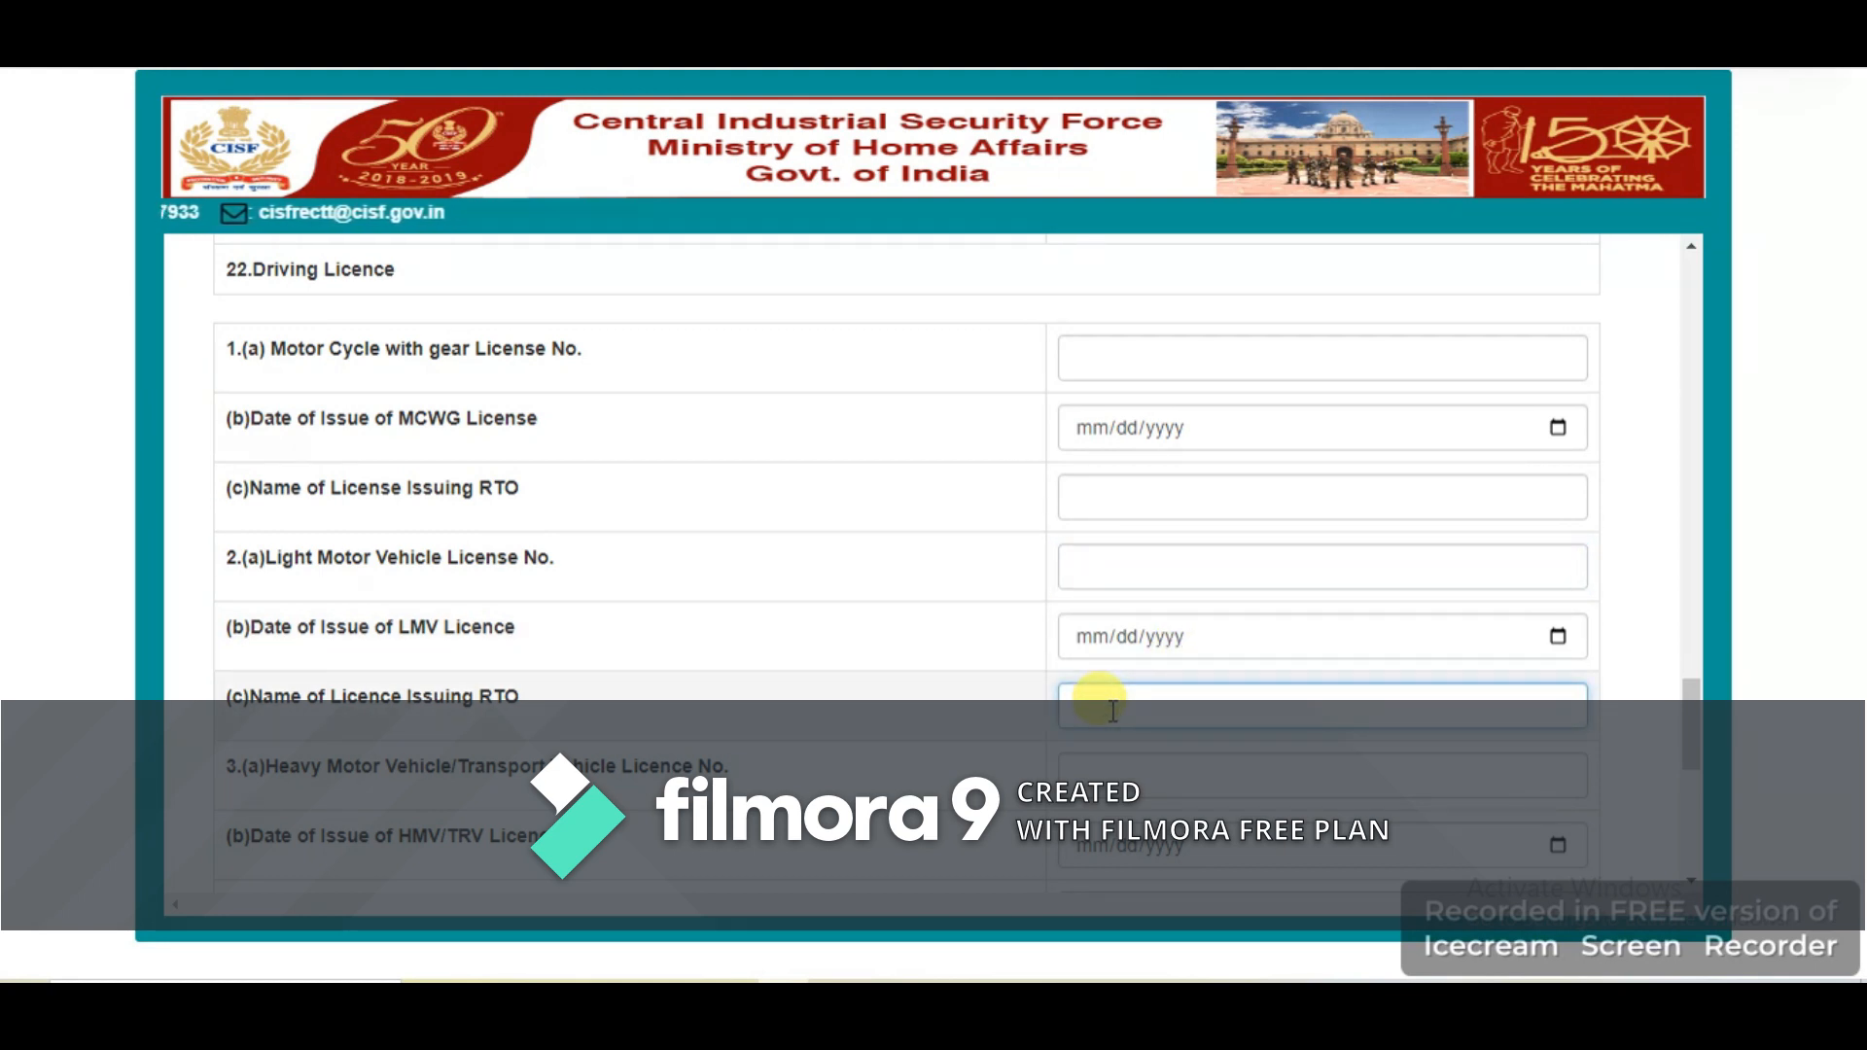
pyautogui.scroll(-3, 1111, 709)
pyautogui.click(1083, 501)
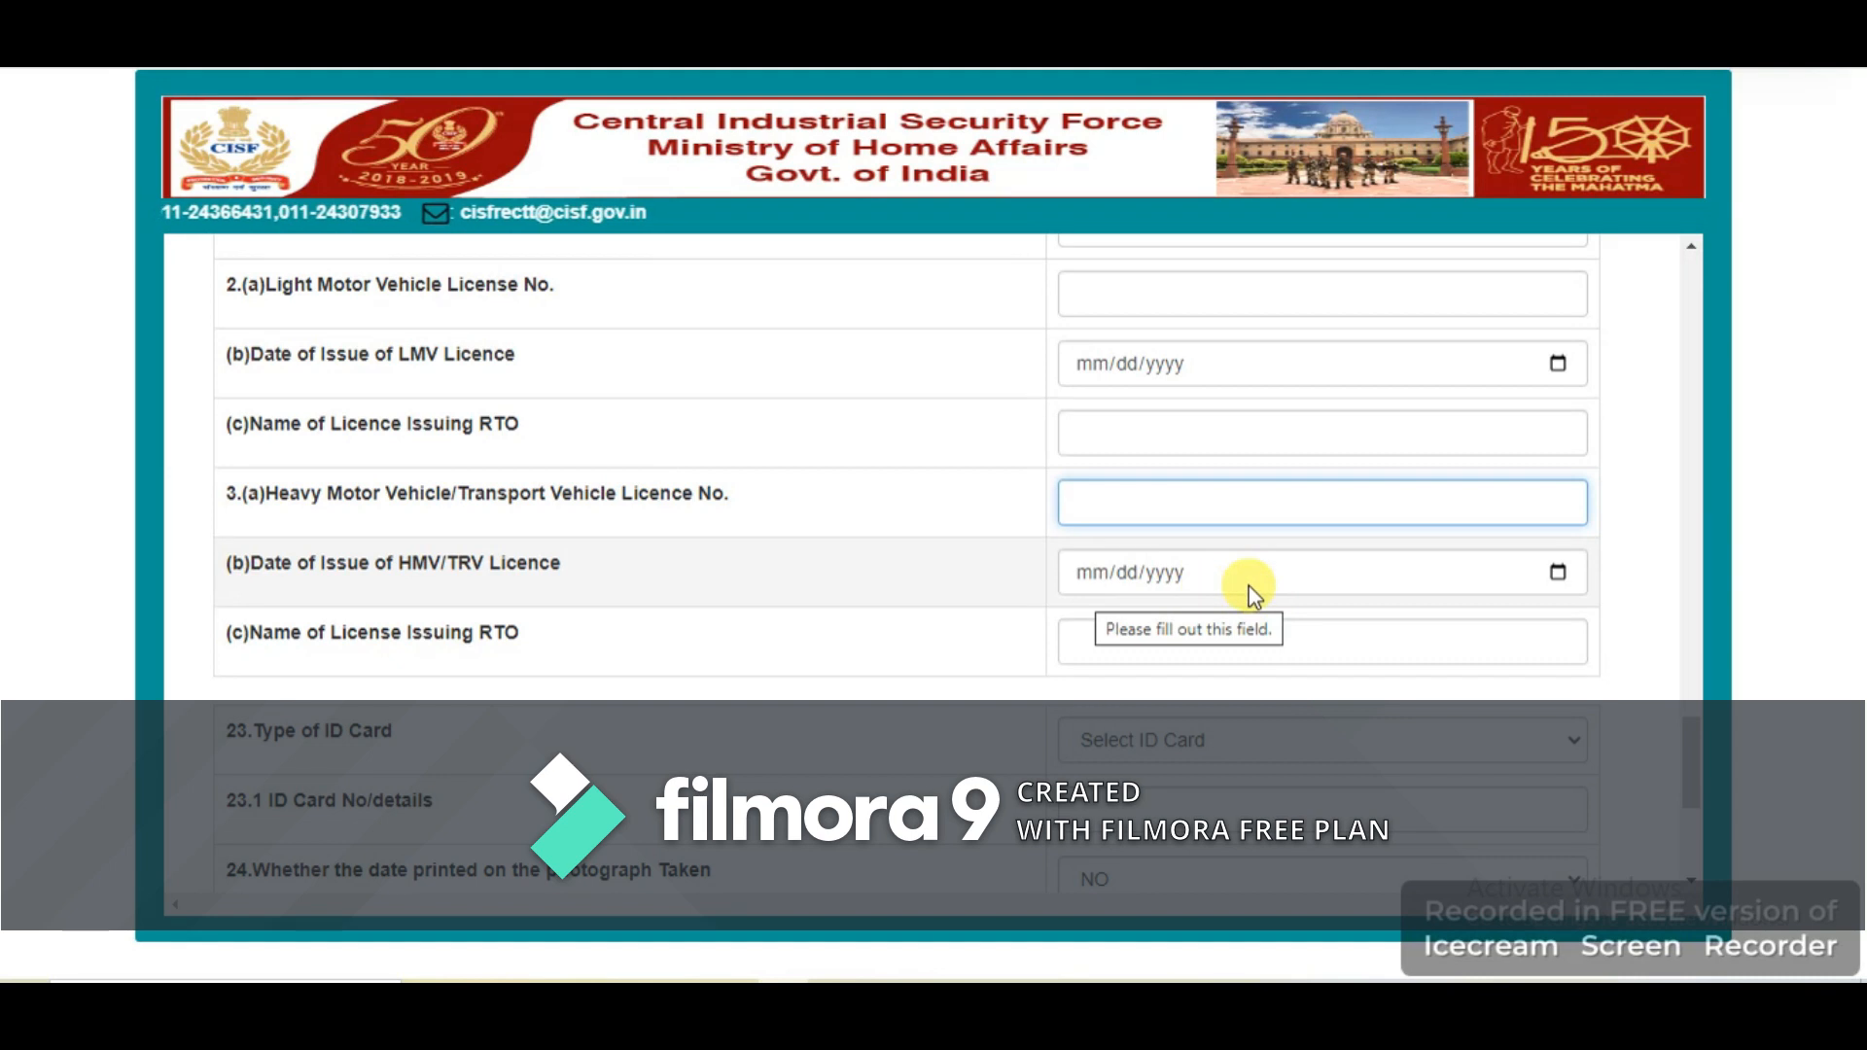
pyautogui.click(1099, 644)
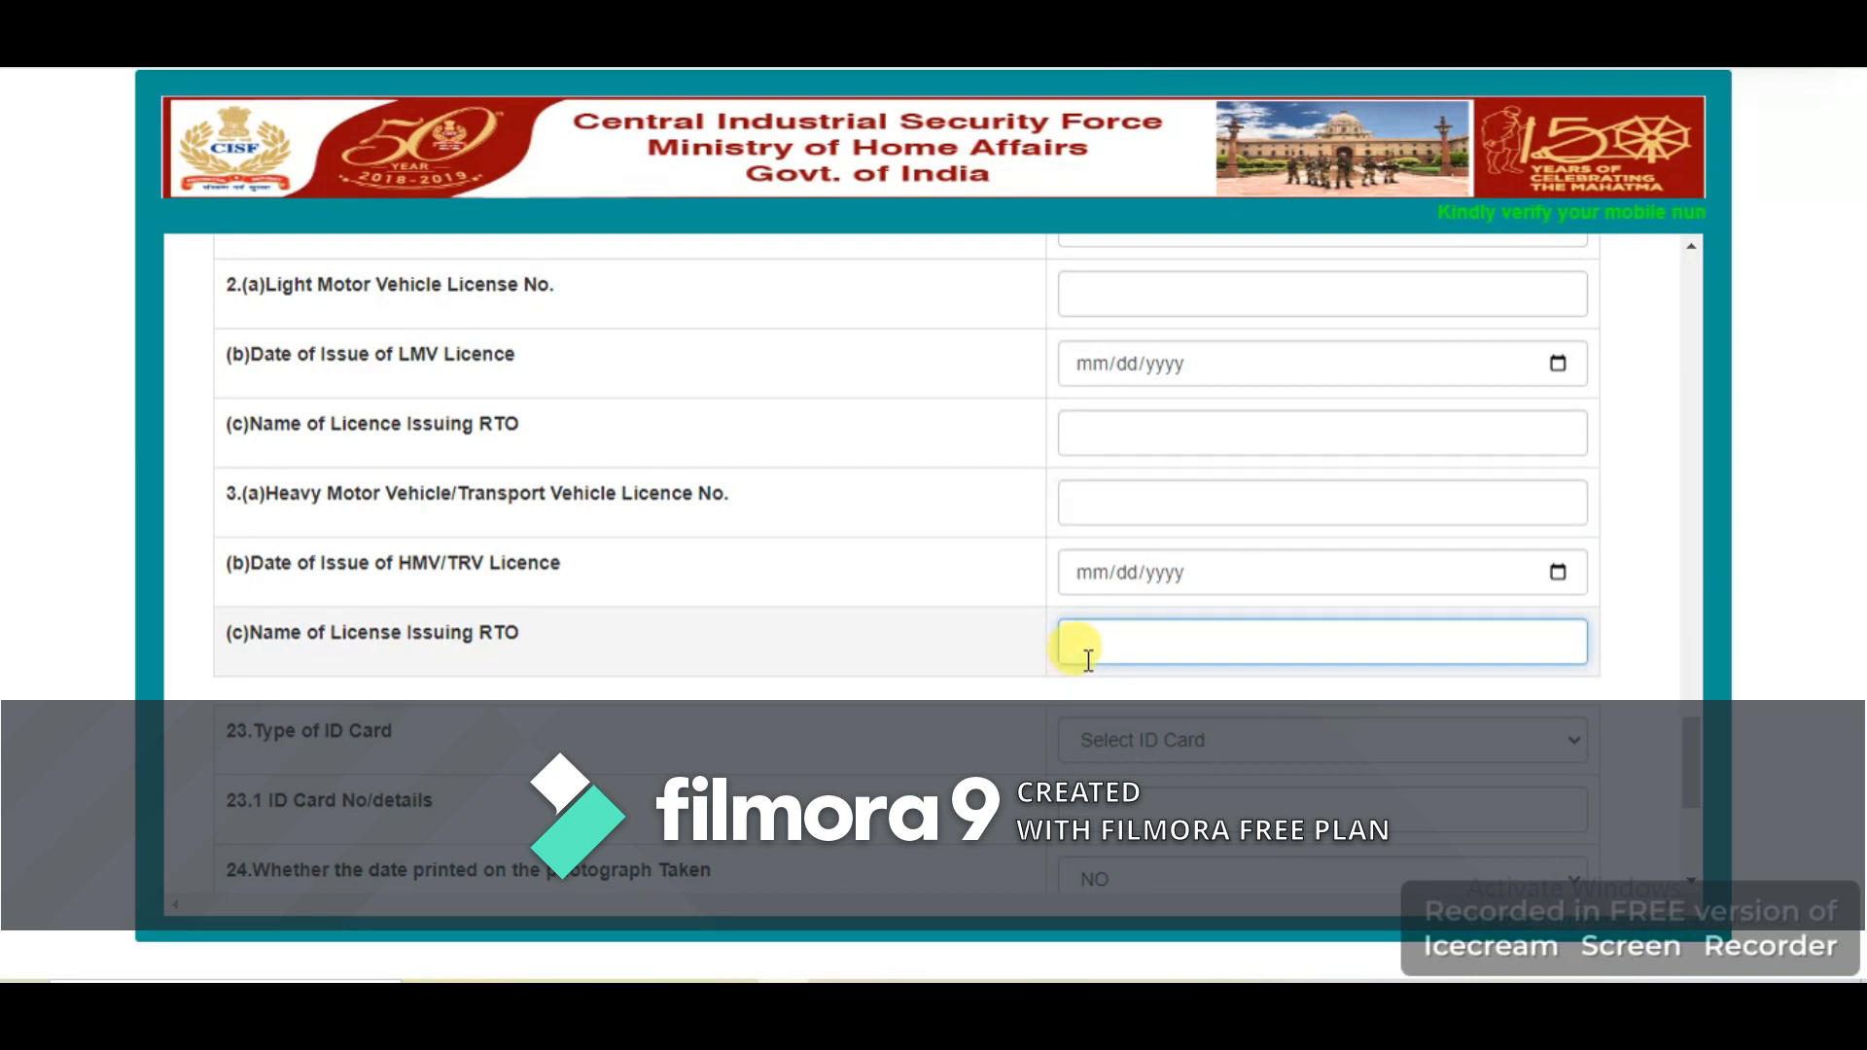
# - Choose Aadhar Card as the type of ID card and go to the ID card number field
pyautogui.scroll(-3, 1186, 653)
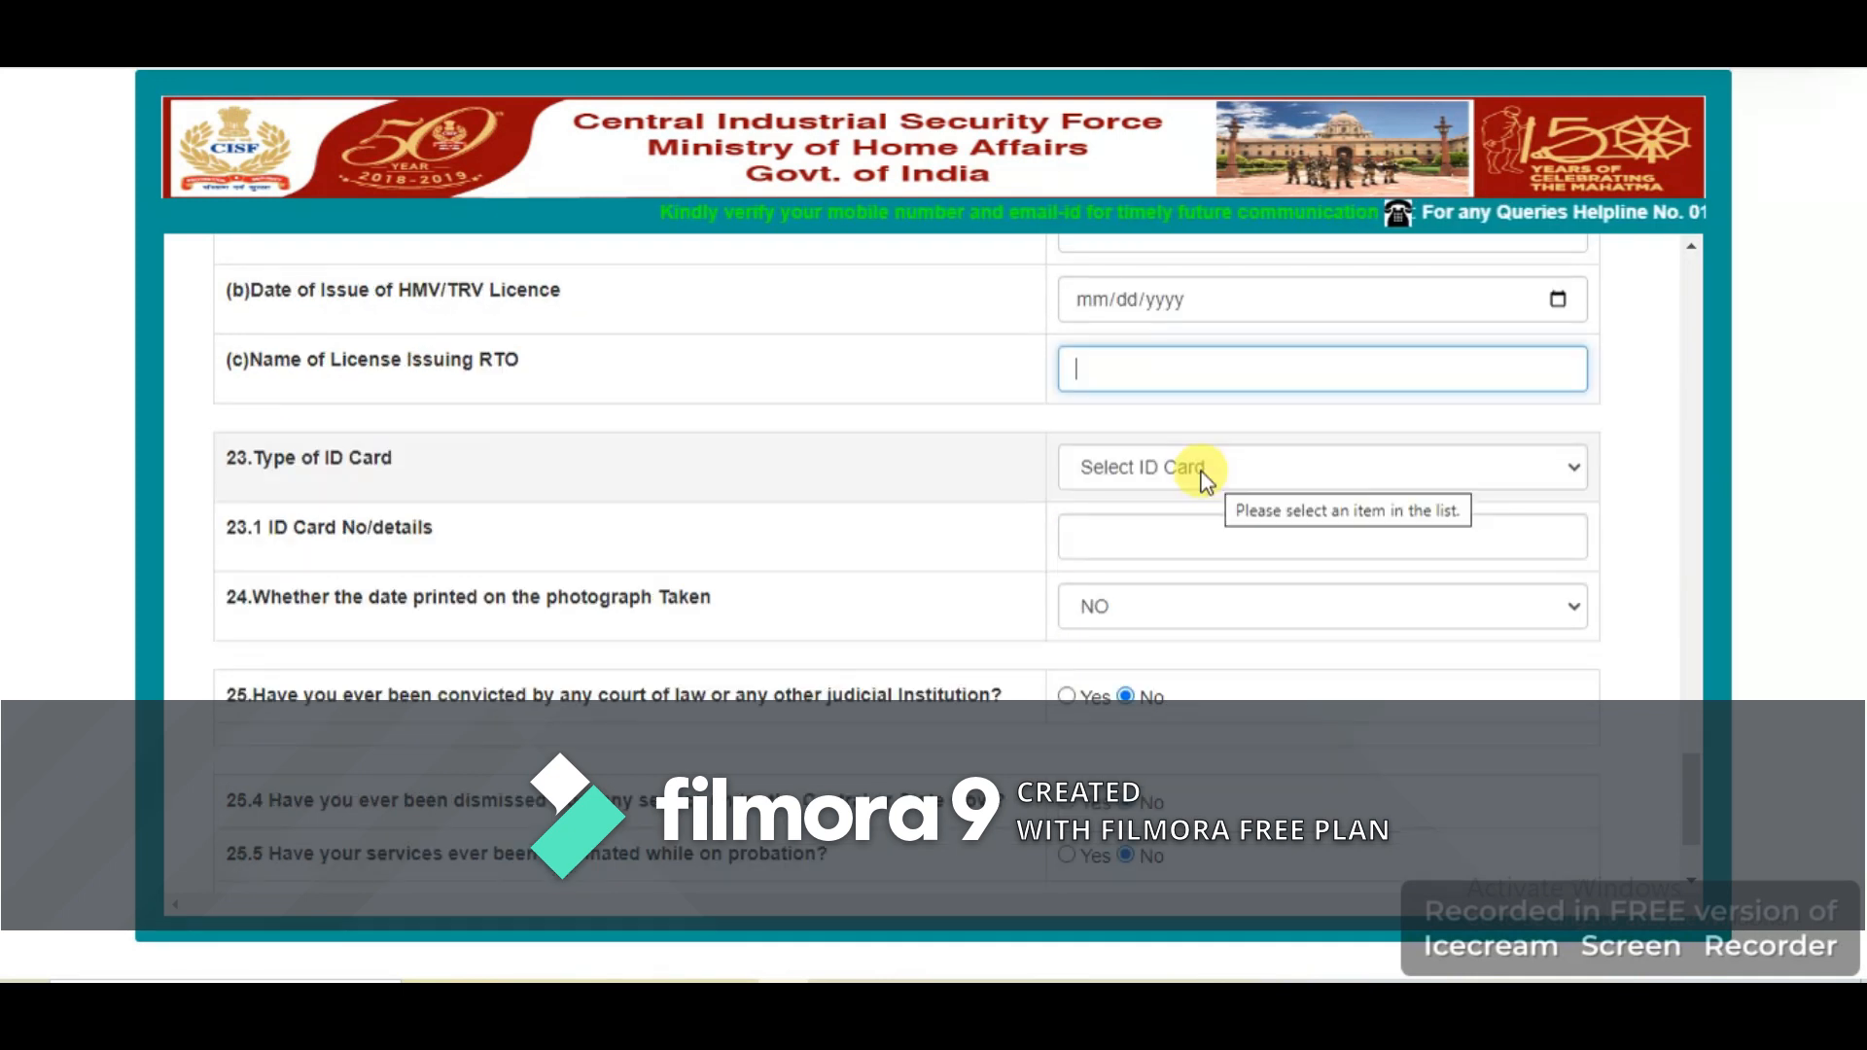
pyautogui.click(1128, 486)
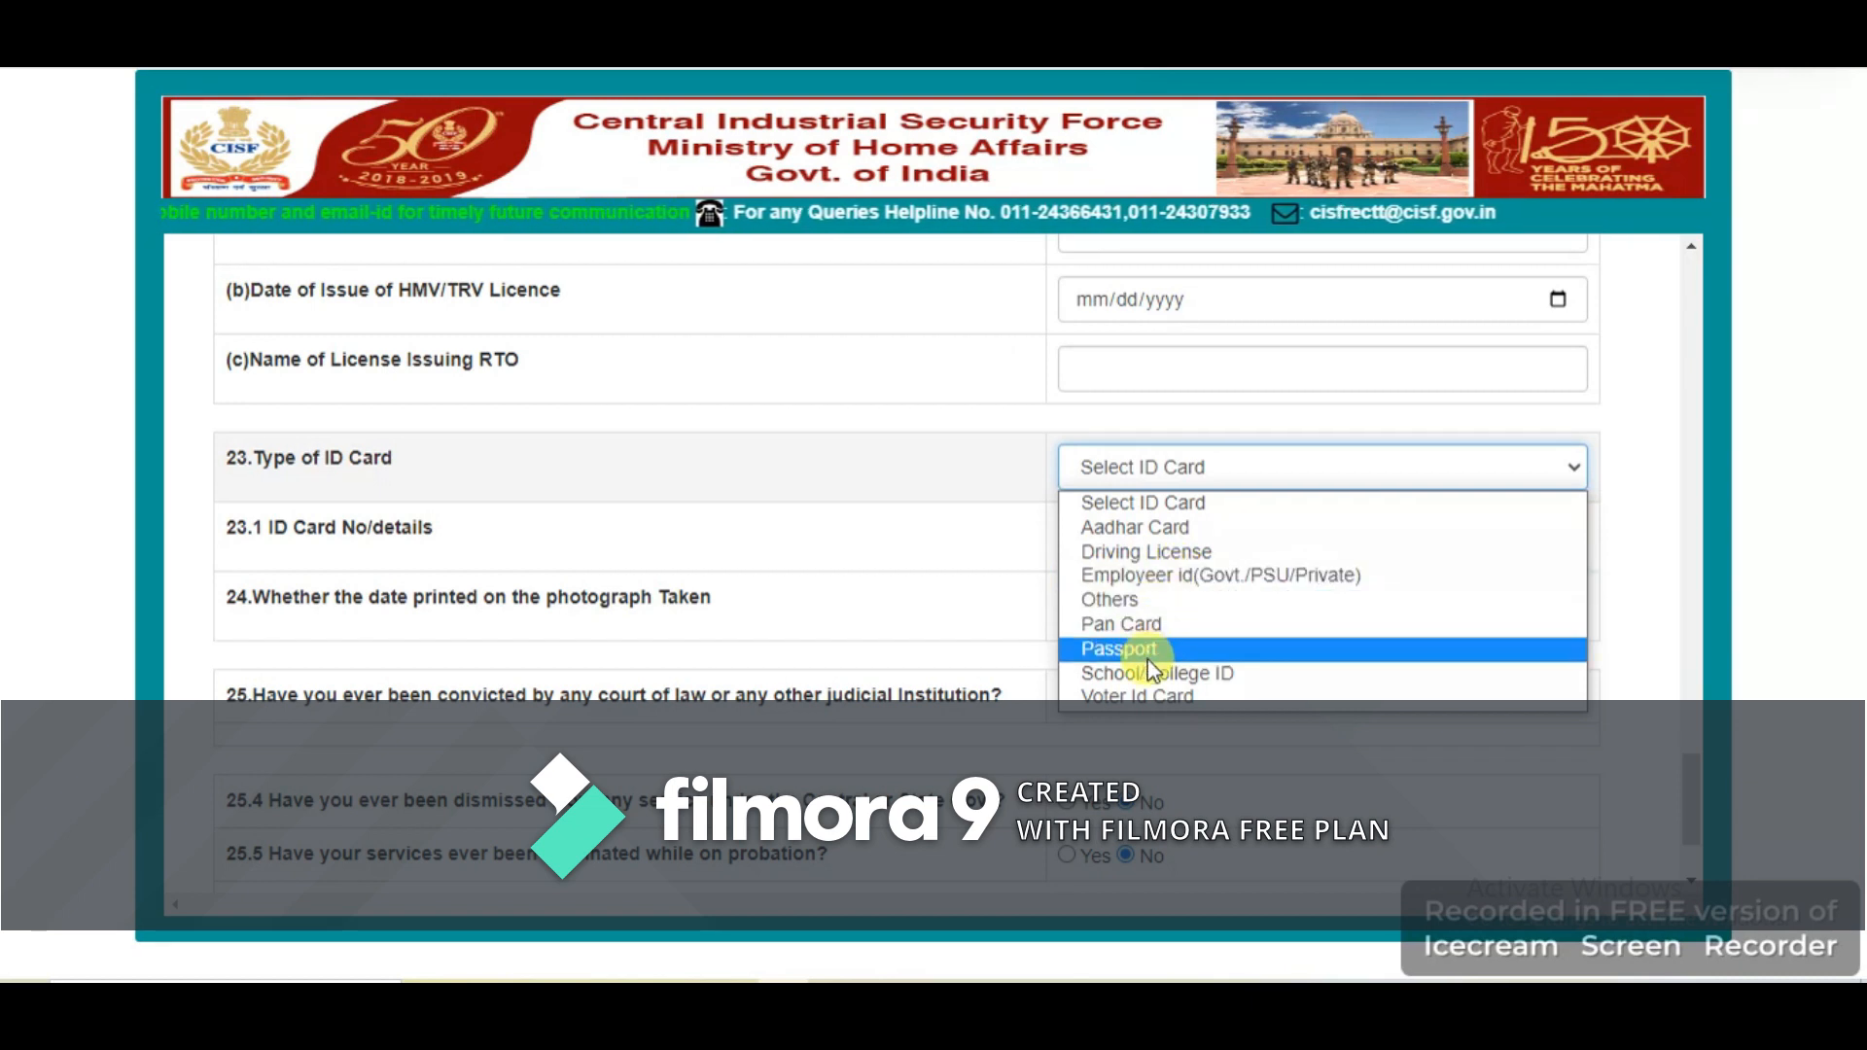
pyautogui.click(1134, 527)
pyautogui.click(1098, 535)
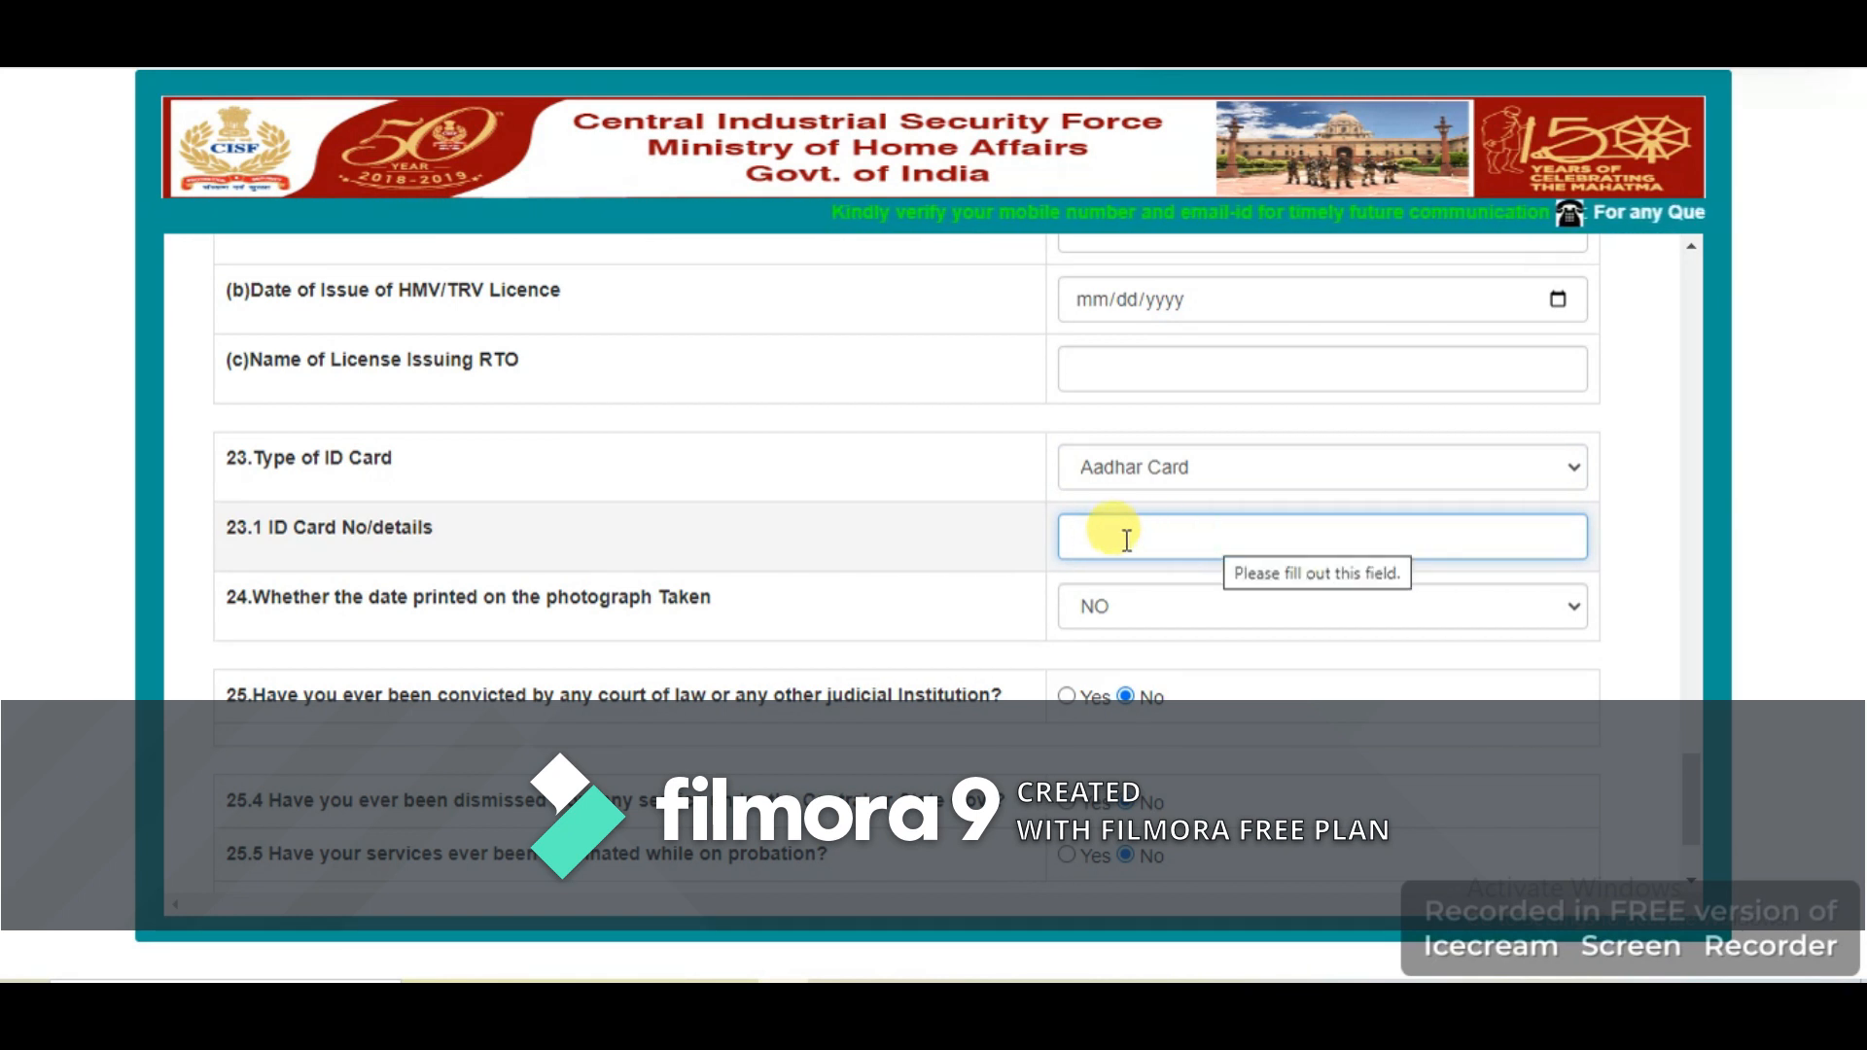
# - Save and preview the completed application form, and submit it with the declaration in the preview accepted
pyautogui.scroll(-2, 852, 861)
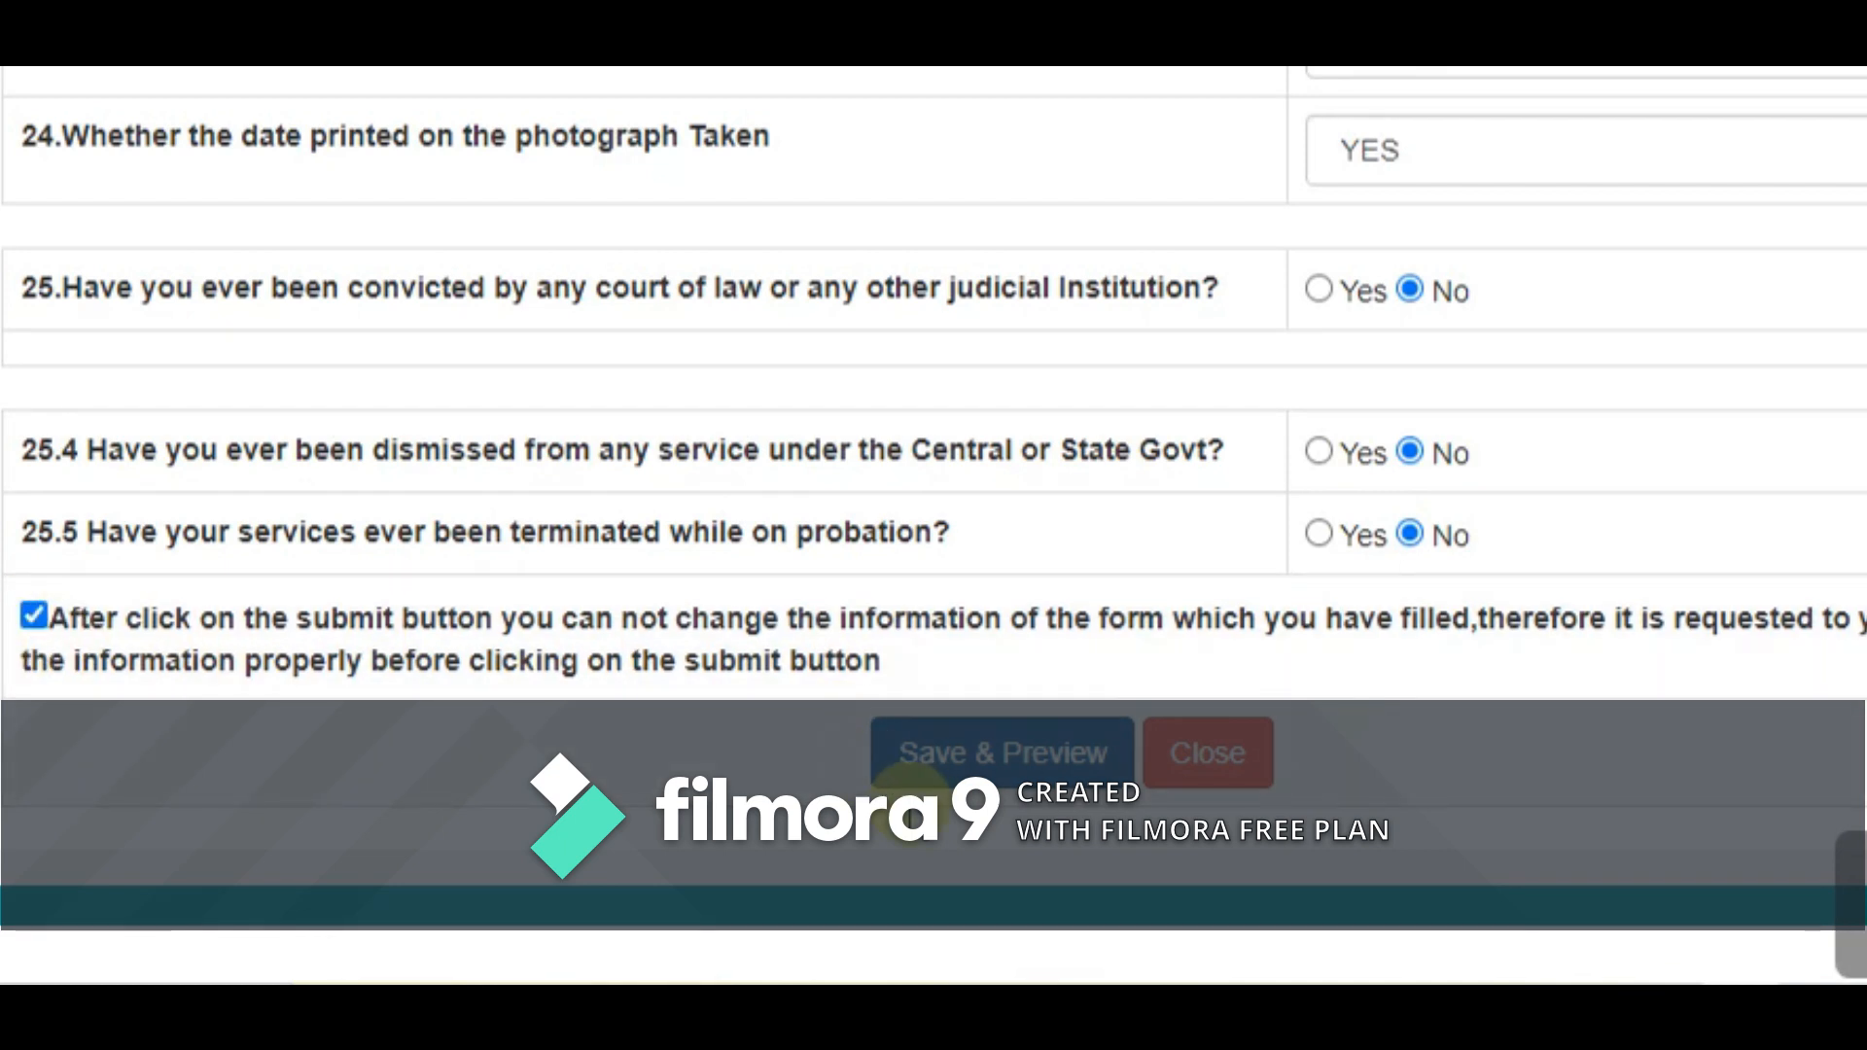
pyautogui.click(1009, 765)
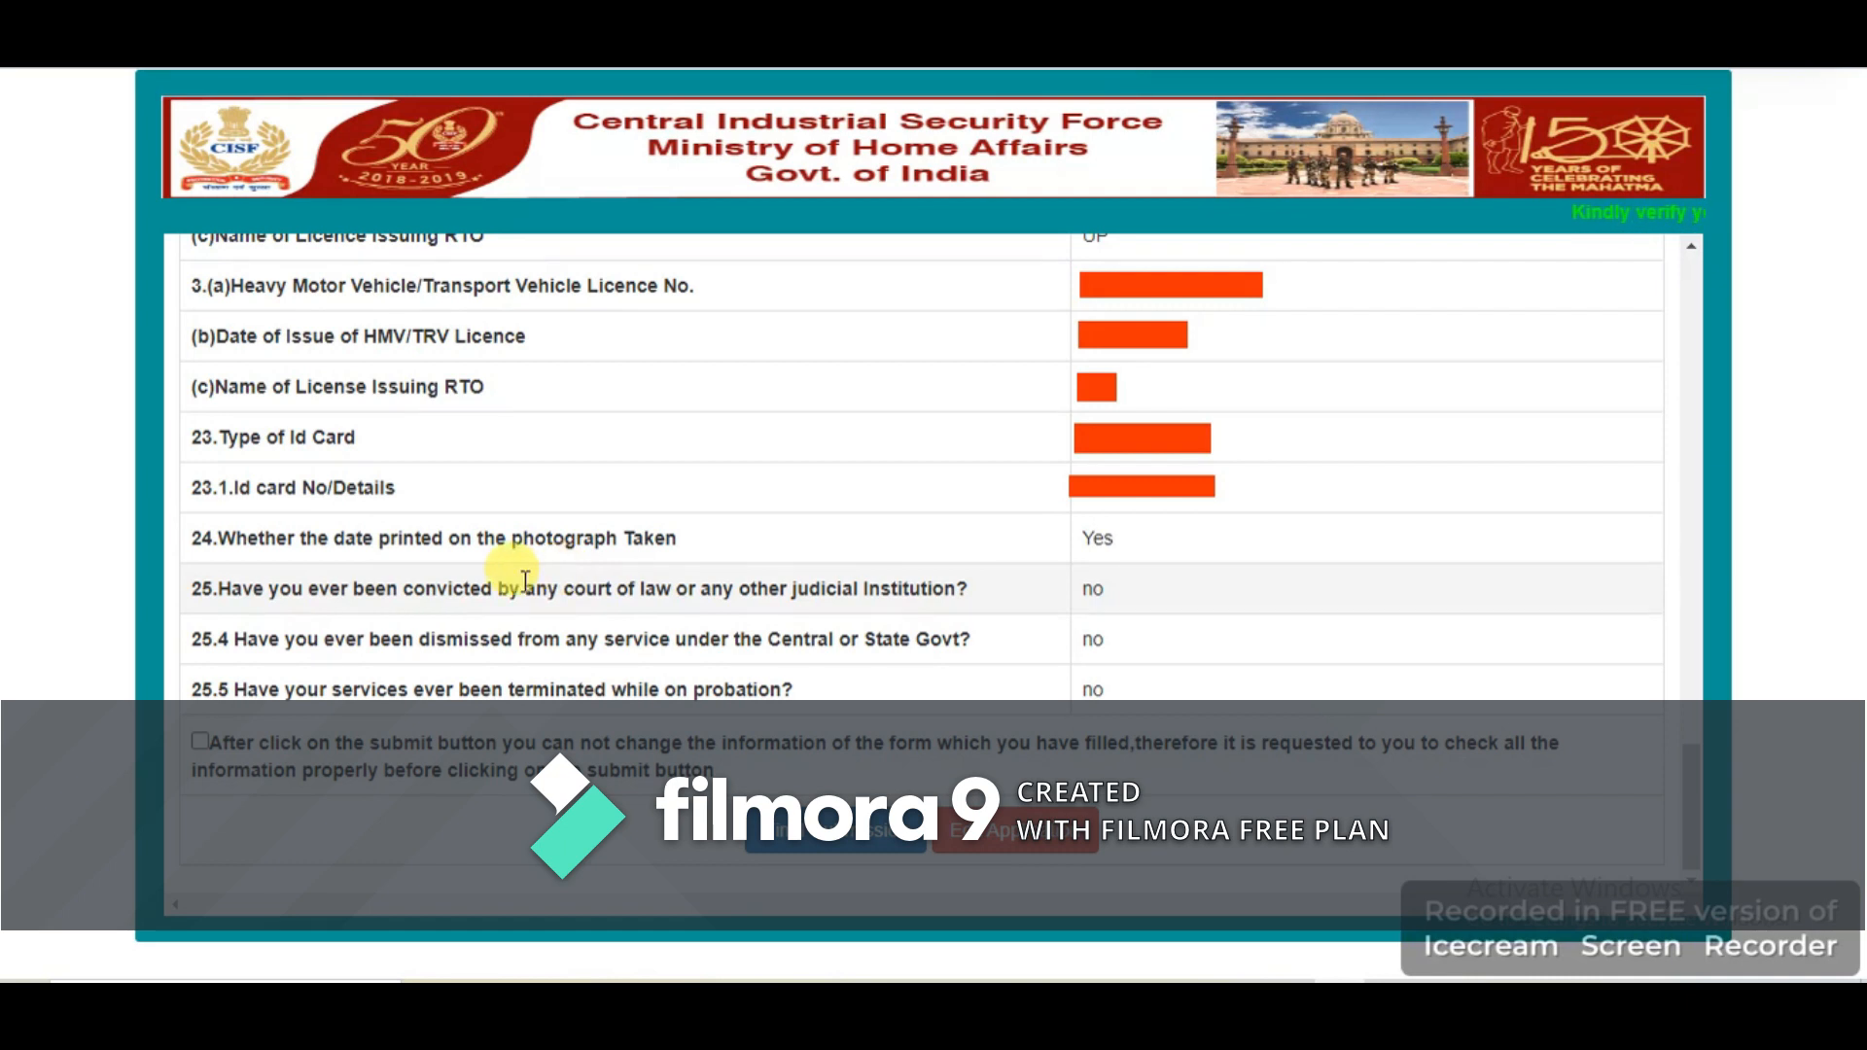
pyautogui.click(200, 745)
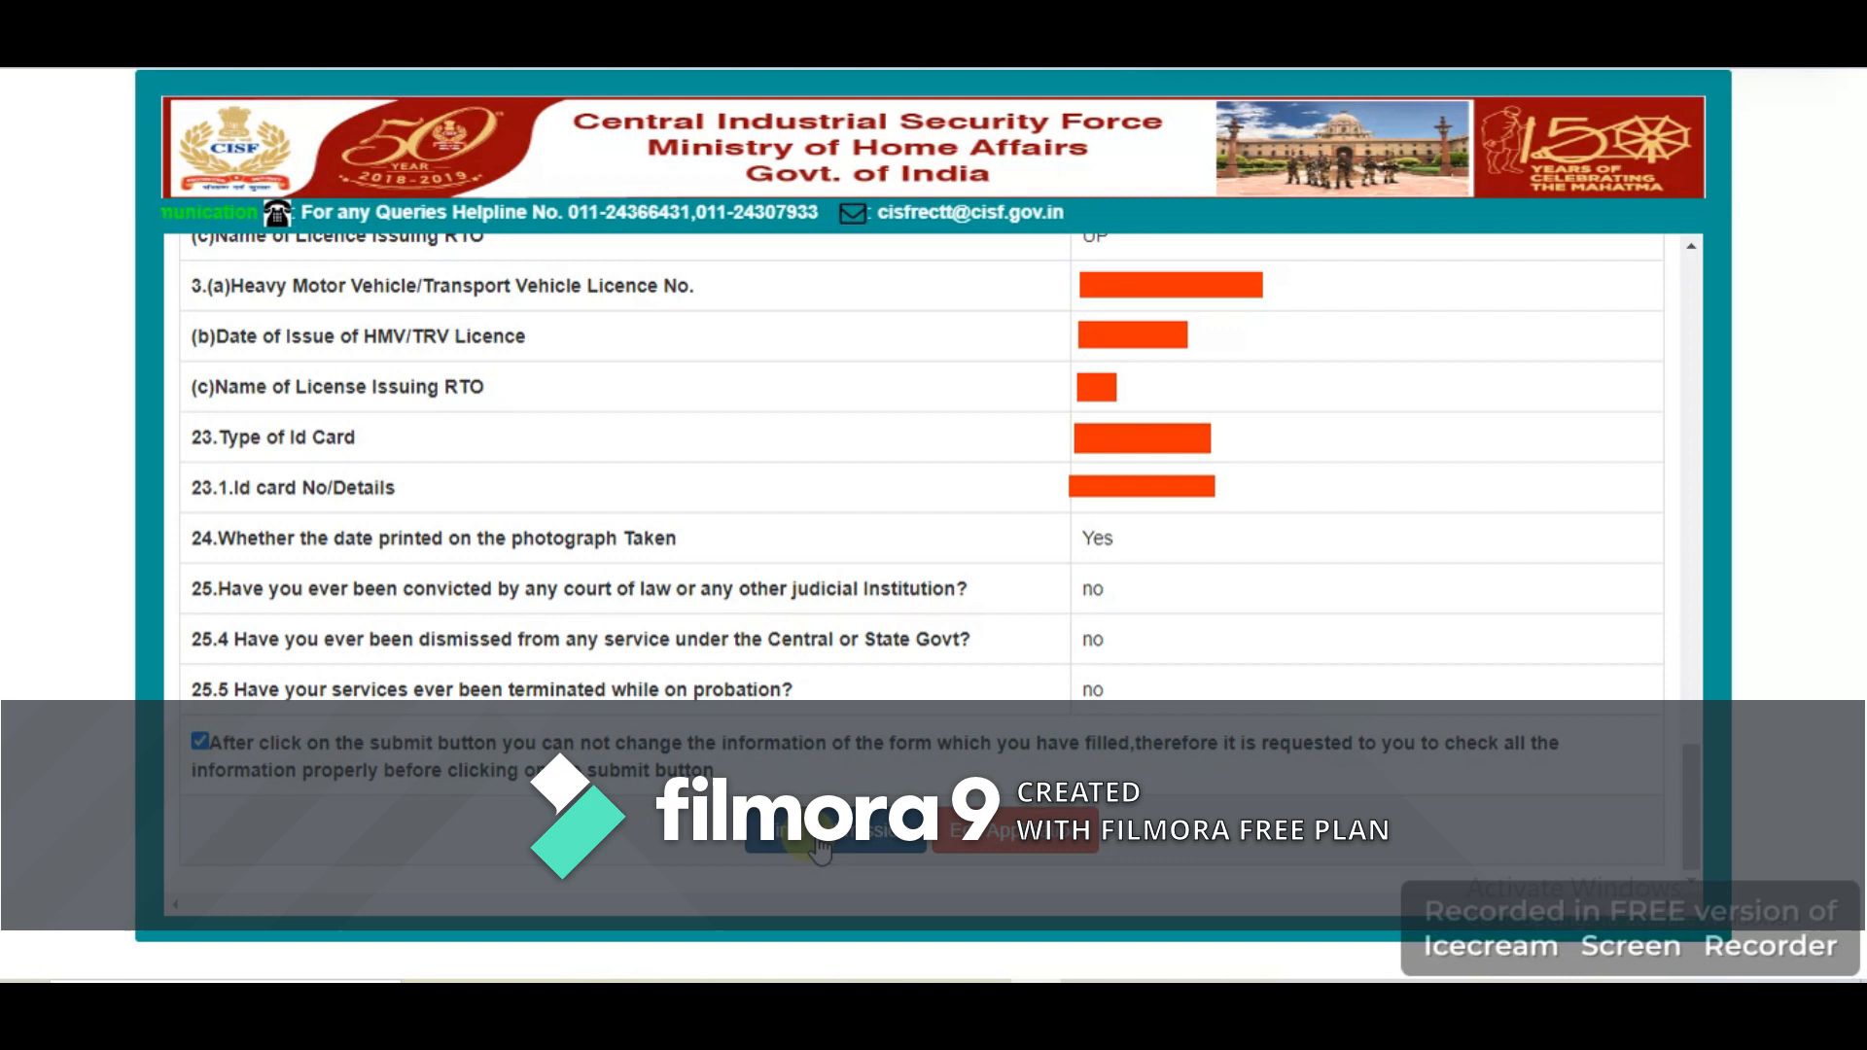
pyautogui.click(819, 846)
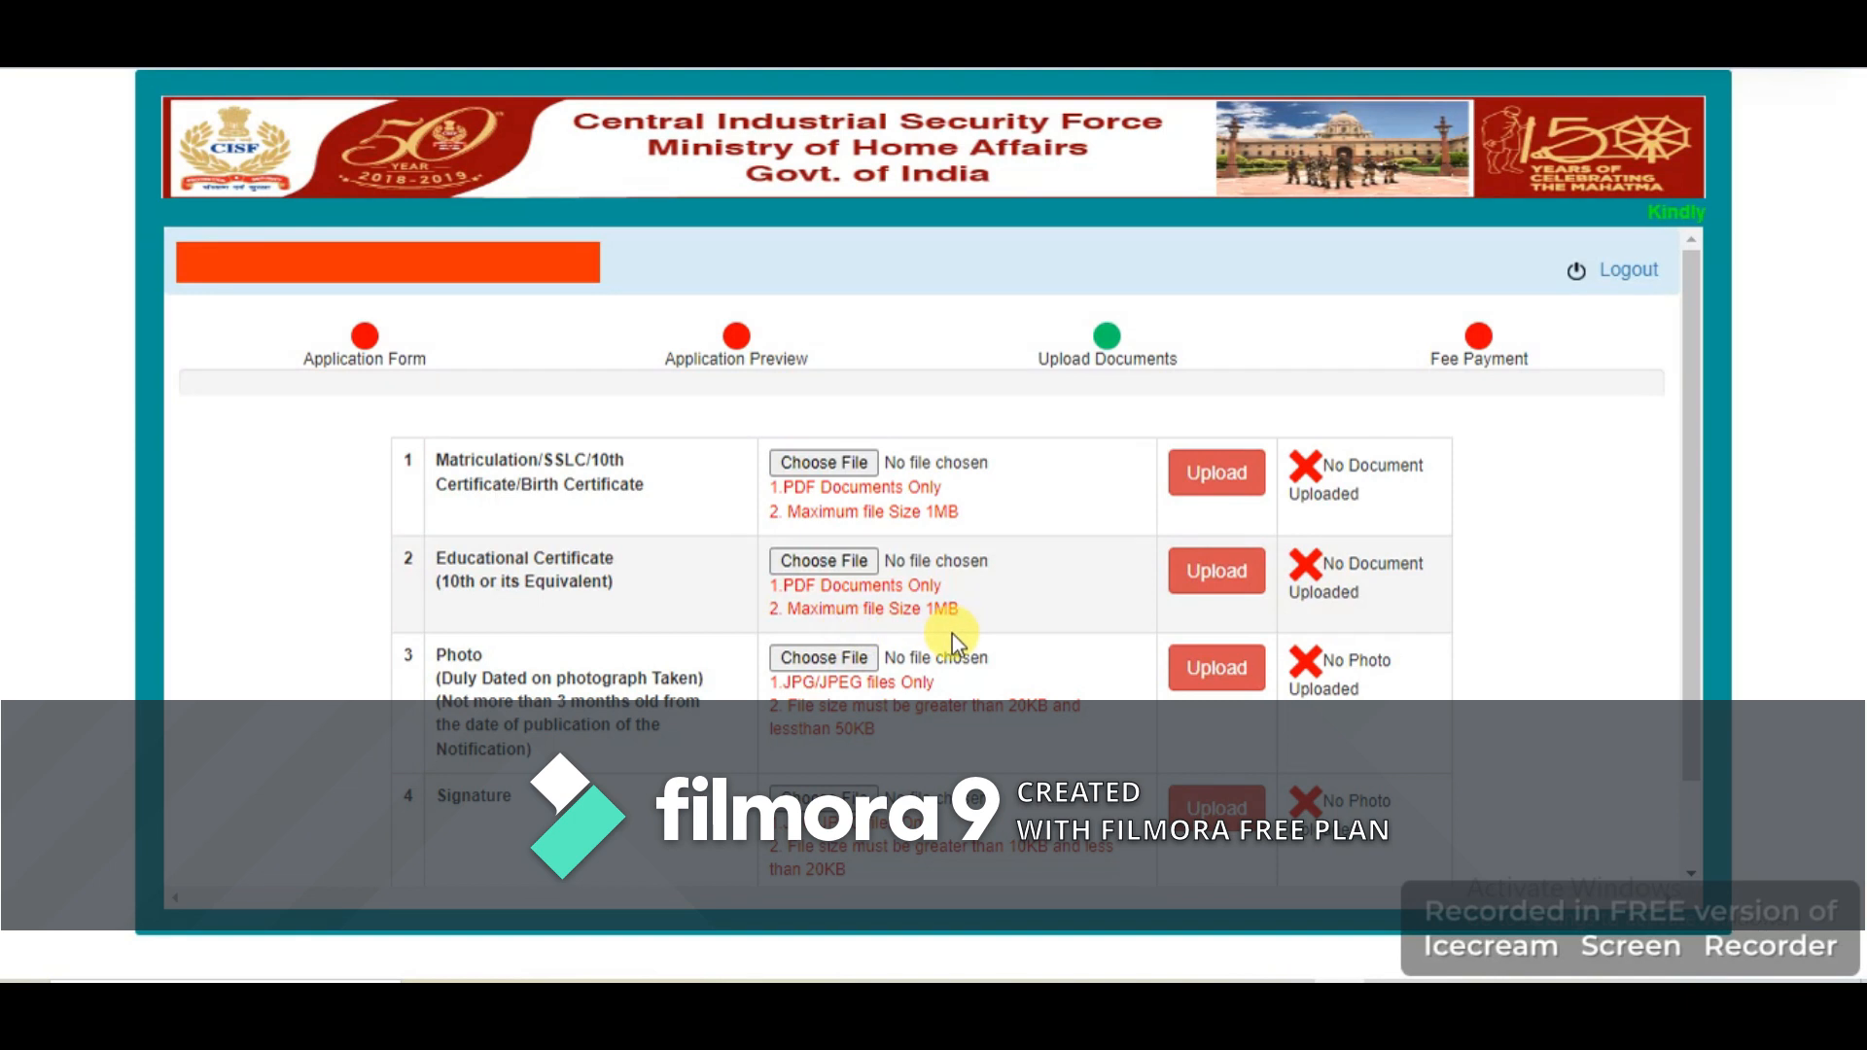
# - Save the uploaded certificates, photo and signature and continue past the Upload Documents stage
pyautogui.scroll(-1, 515, 662)
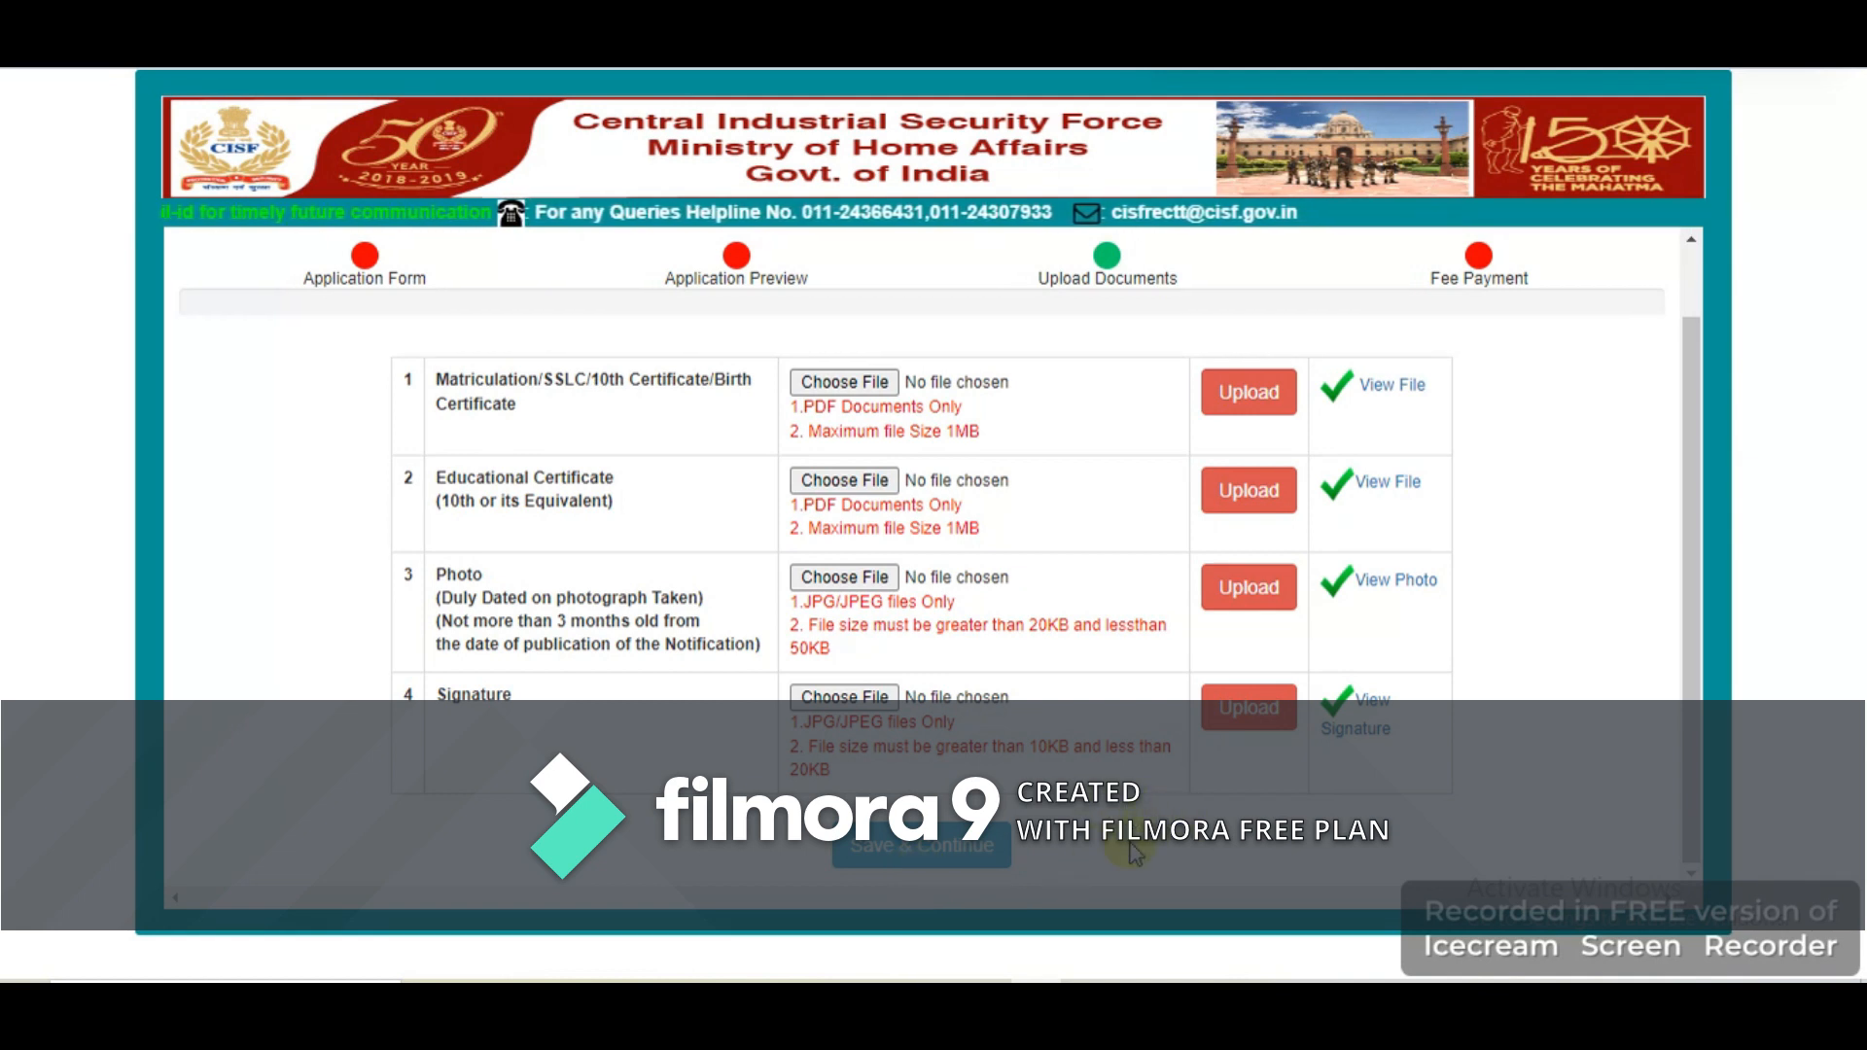
pyautogui.click(936, 861)
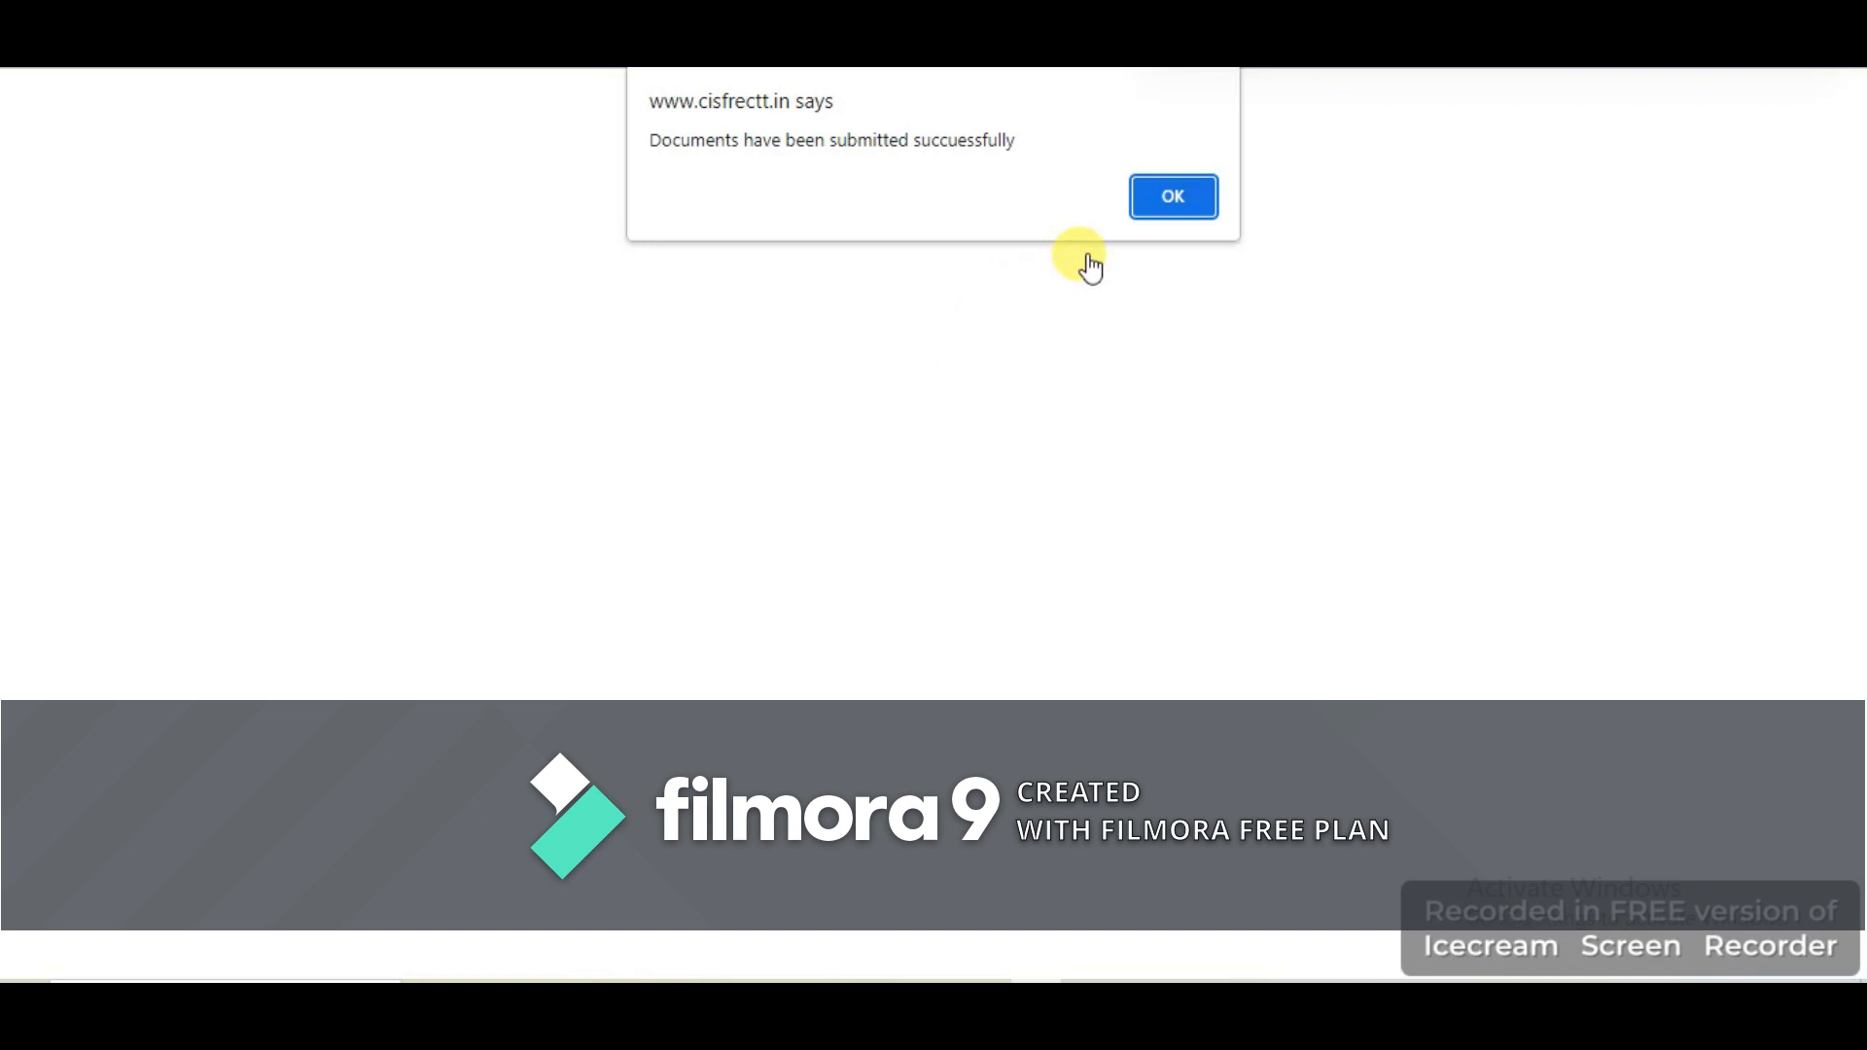
# - Acknowledge the document submission, proceed to pay the Rs 100 application fee and choose UPI as the payment mode
pyautogui.click(1176, 194)
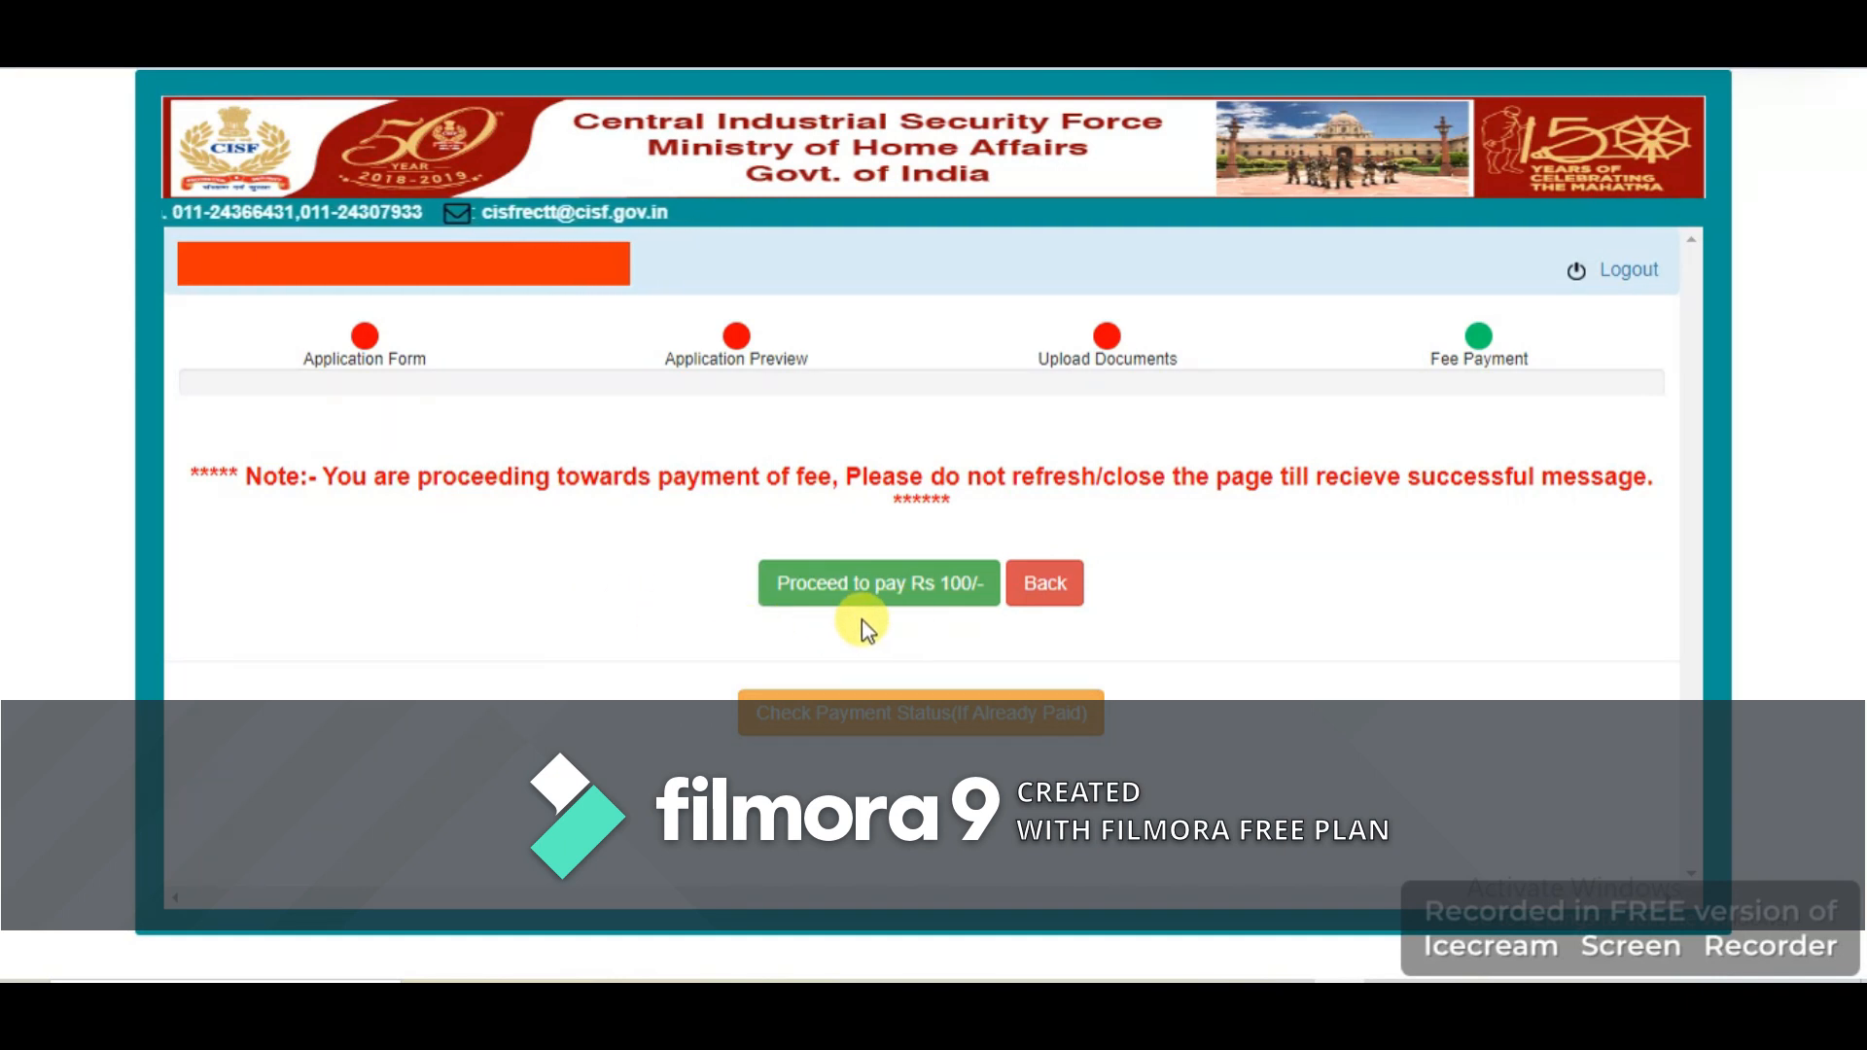
pyautogui.click(937, 599)
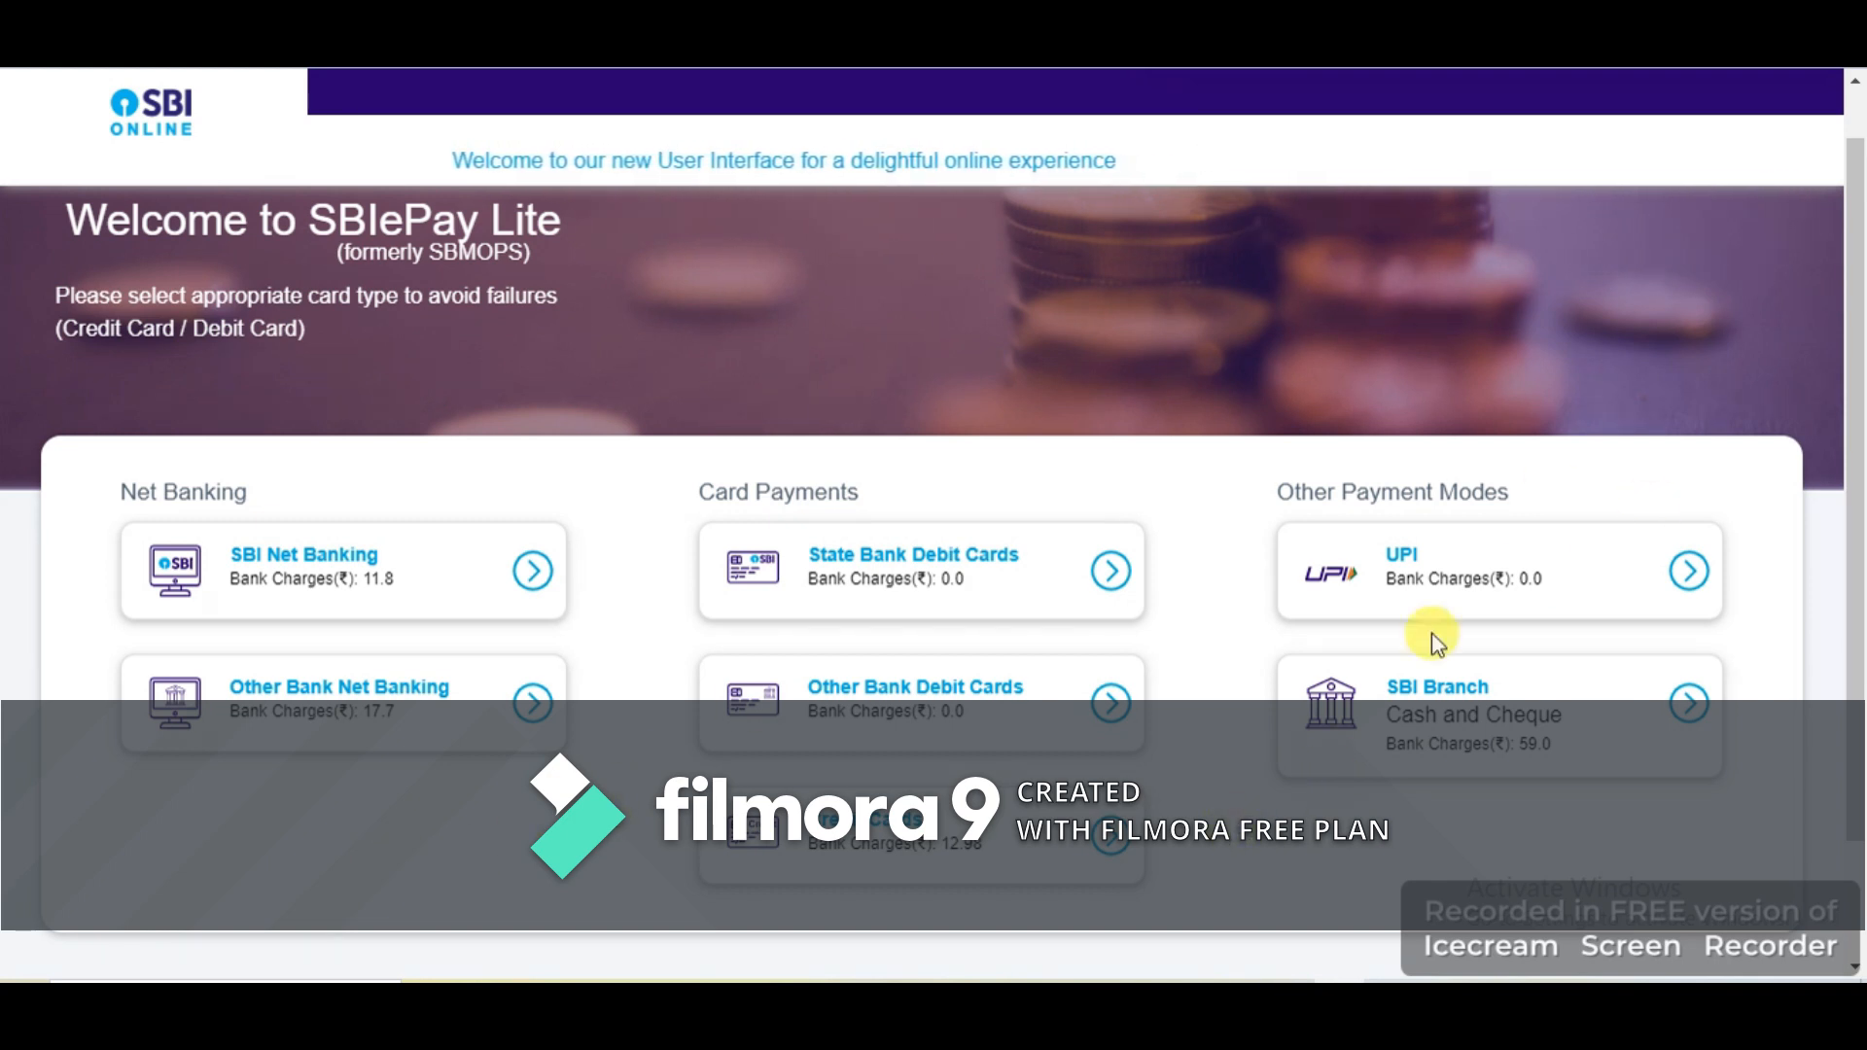
pyautogui.click(1692, 576)
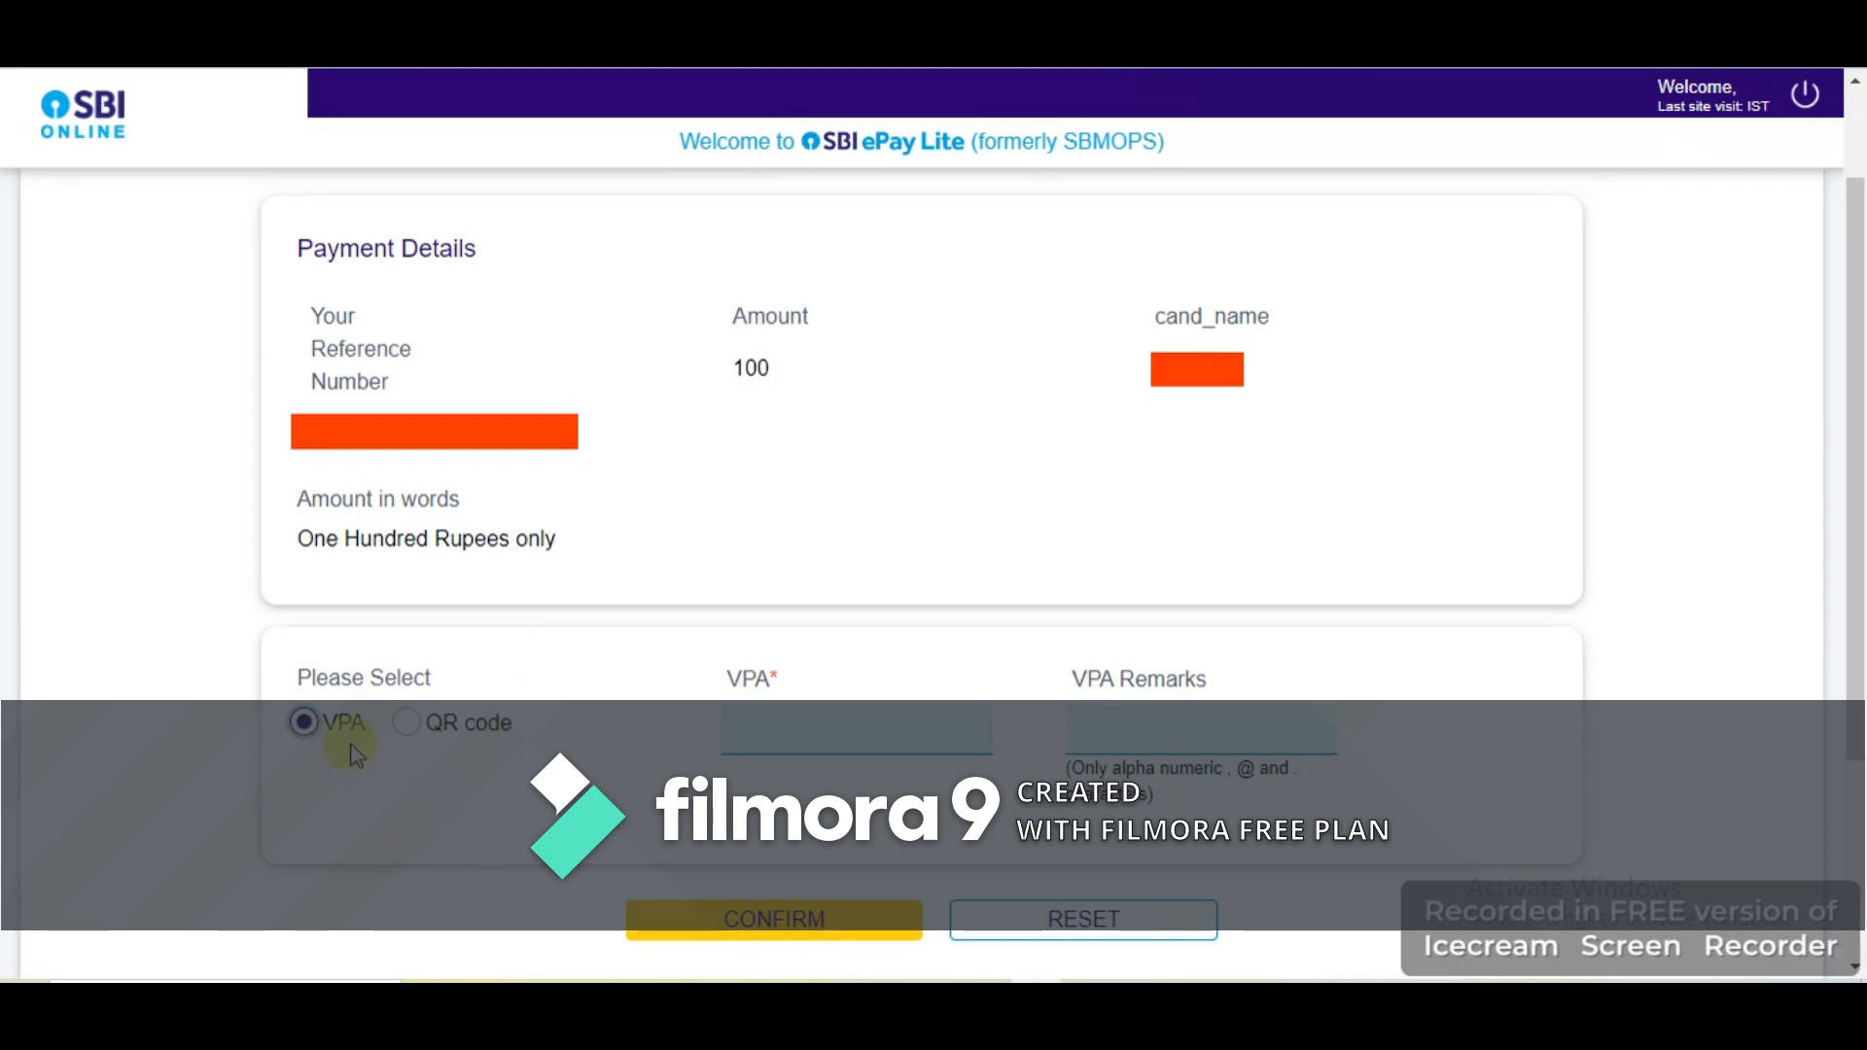
# - Try the VPA and QR code options for the UPI payment, and dismiss the resulting alert
pyautogui.click(306, 735)
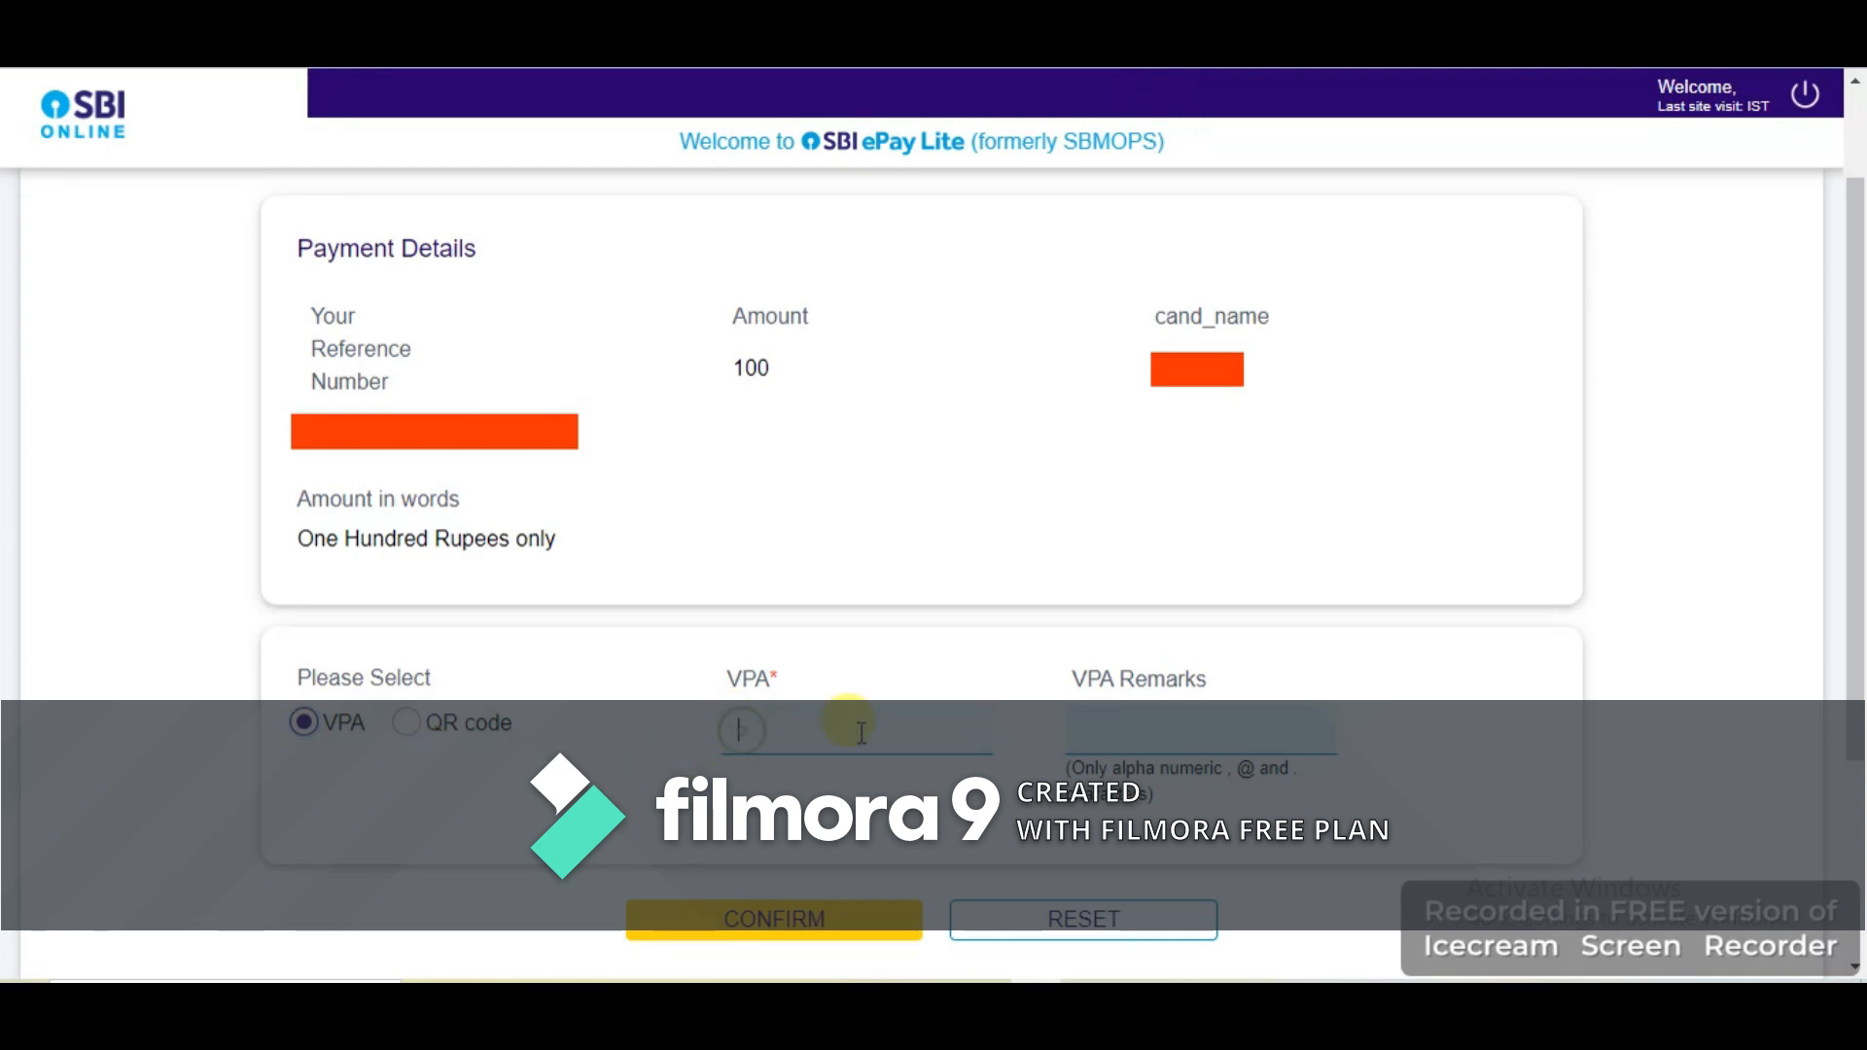
pyautogui.click(408, 725)
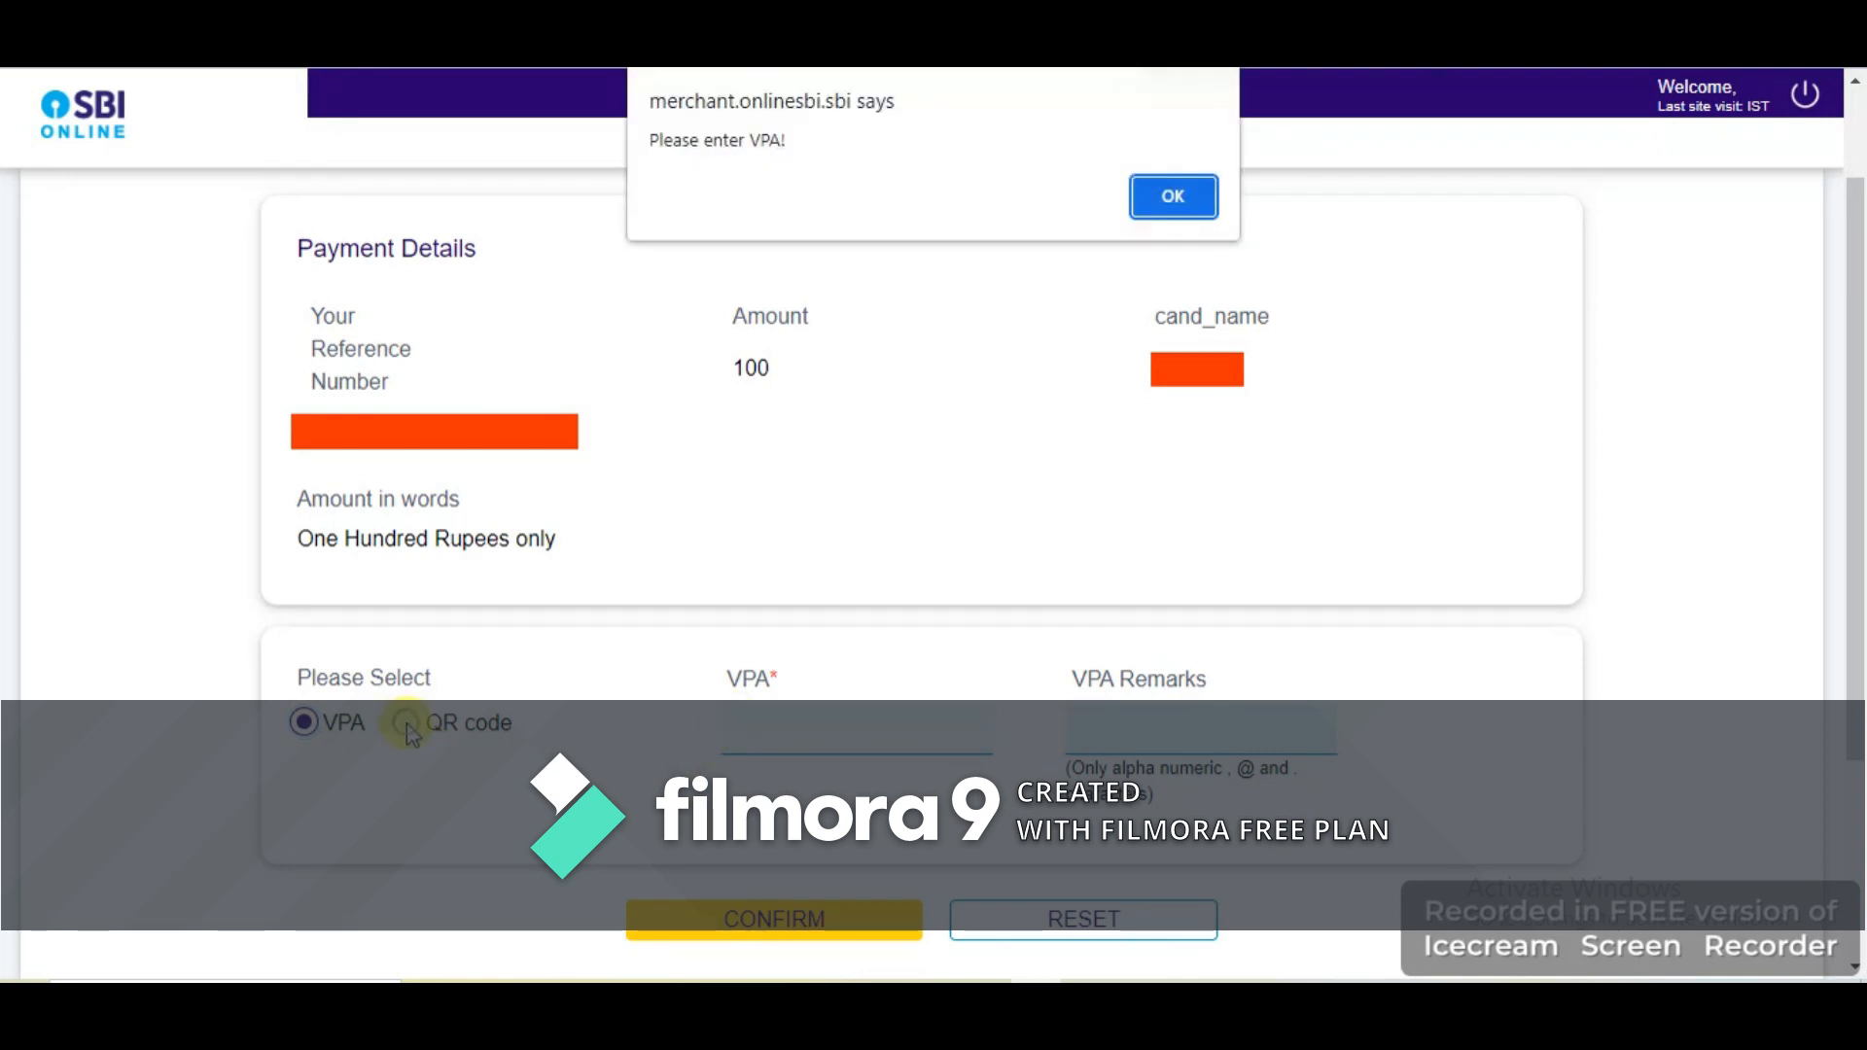
pyautogui.click(1197, 202)
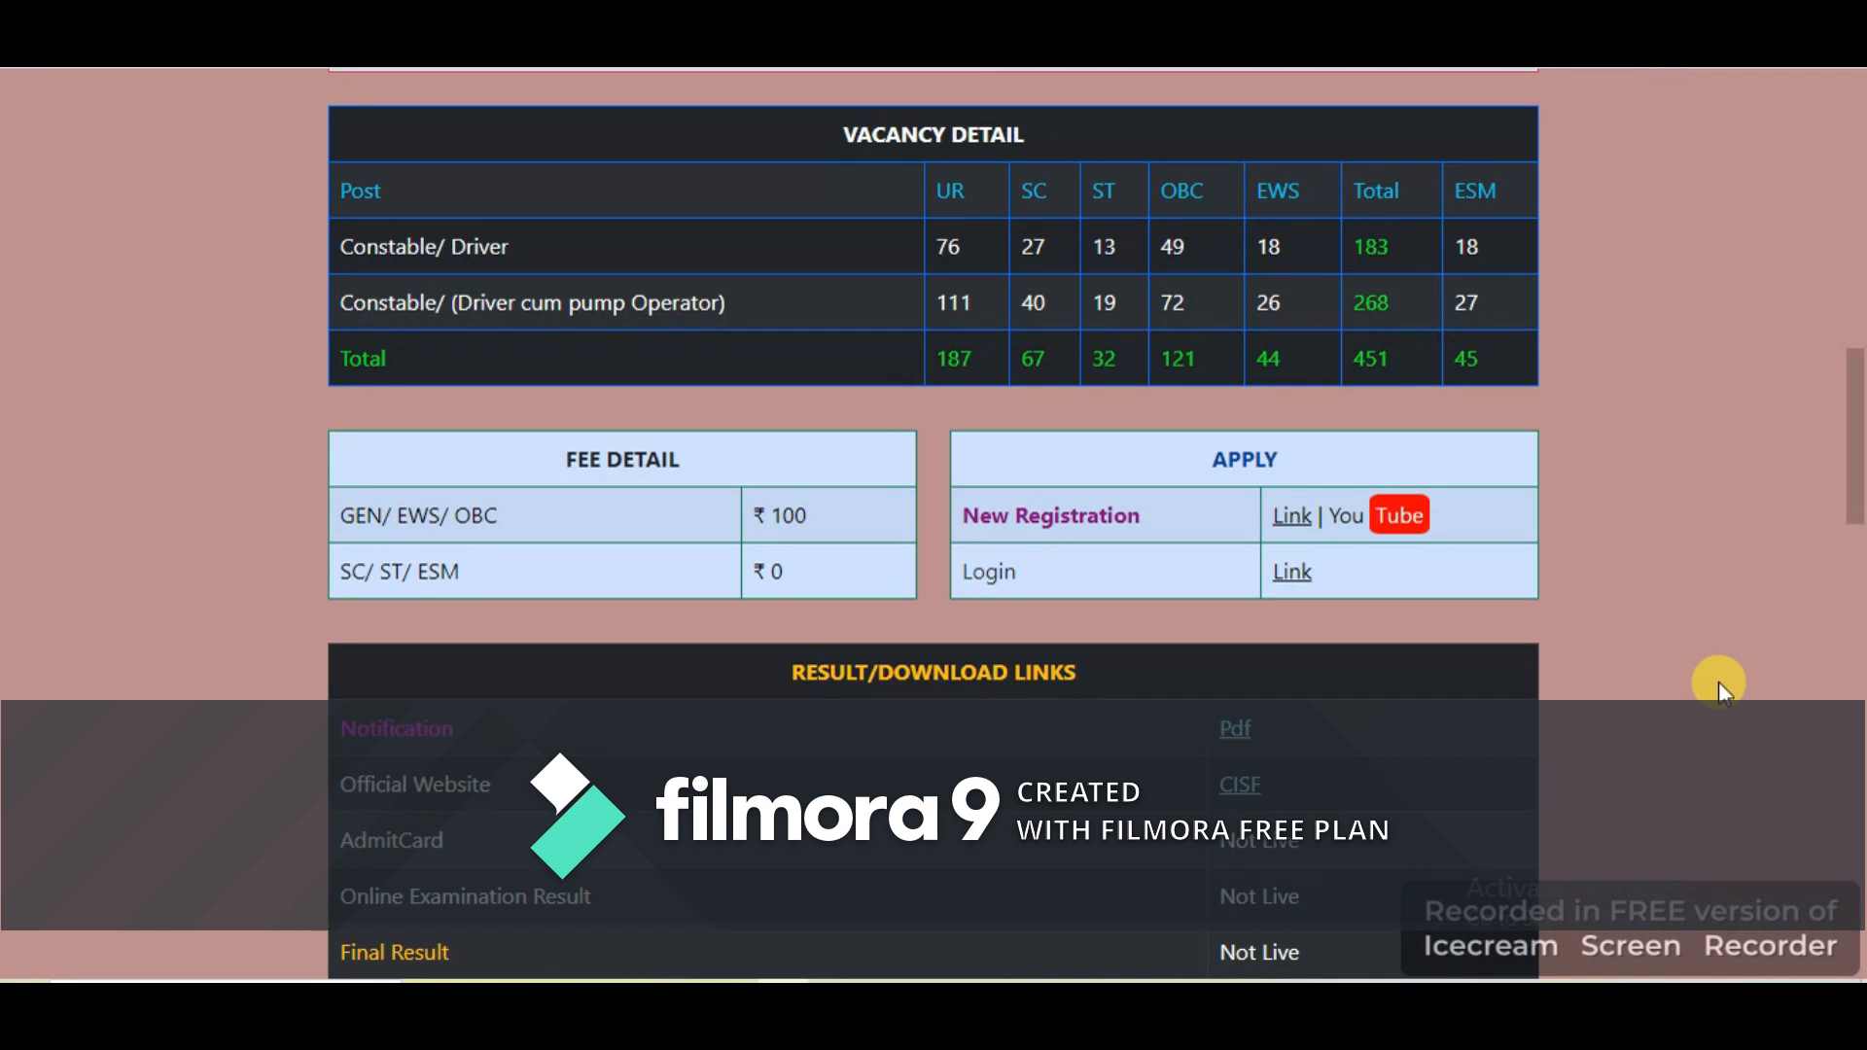
# - Review the dates, vacancies, fees, download links and registration and login links for the CISF driver recruitment on the vacancypage.com page
pyautogui.scroll(10, 1718, 681)
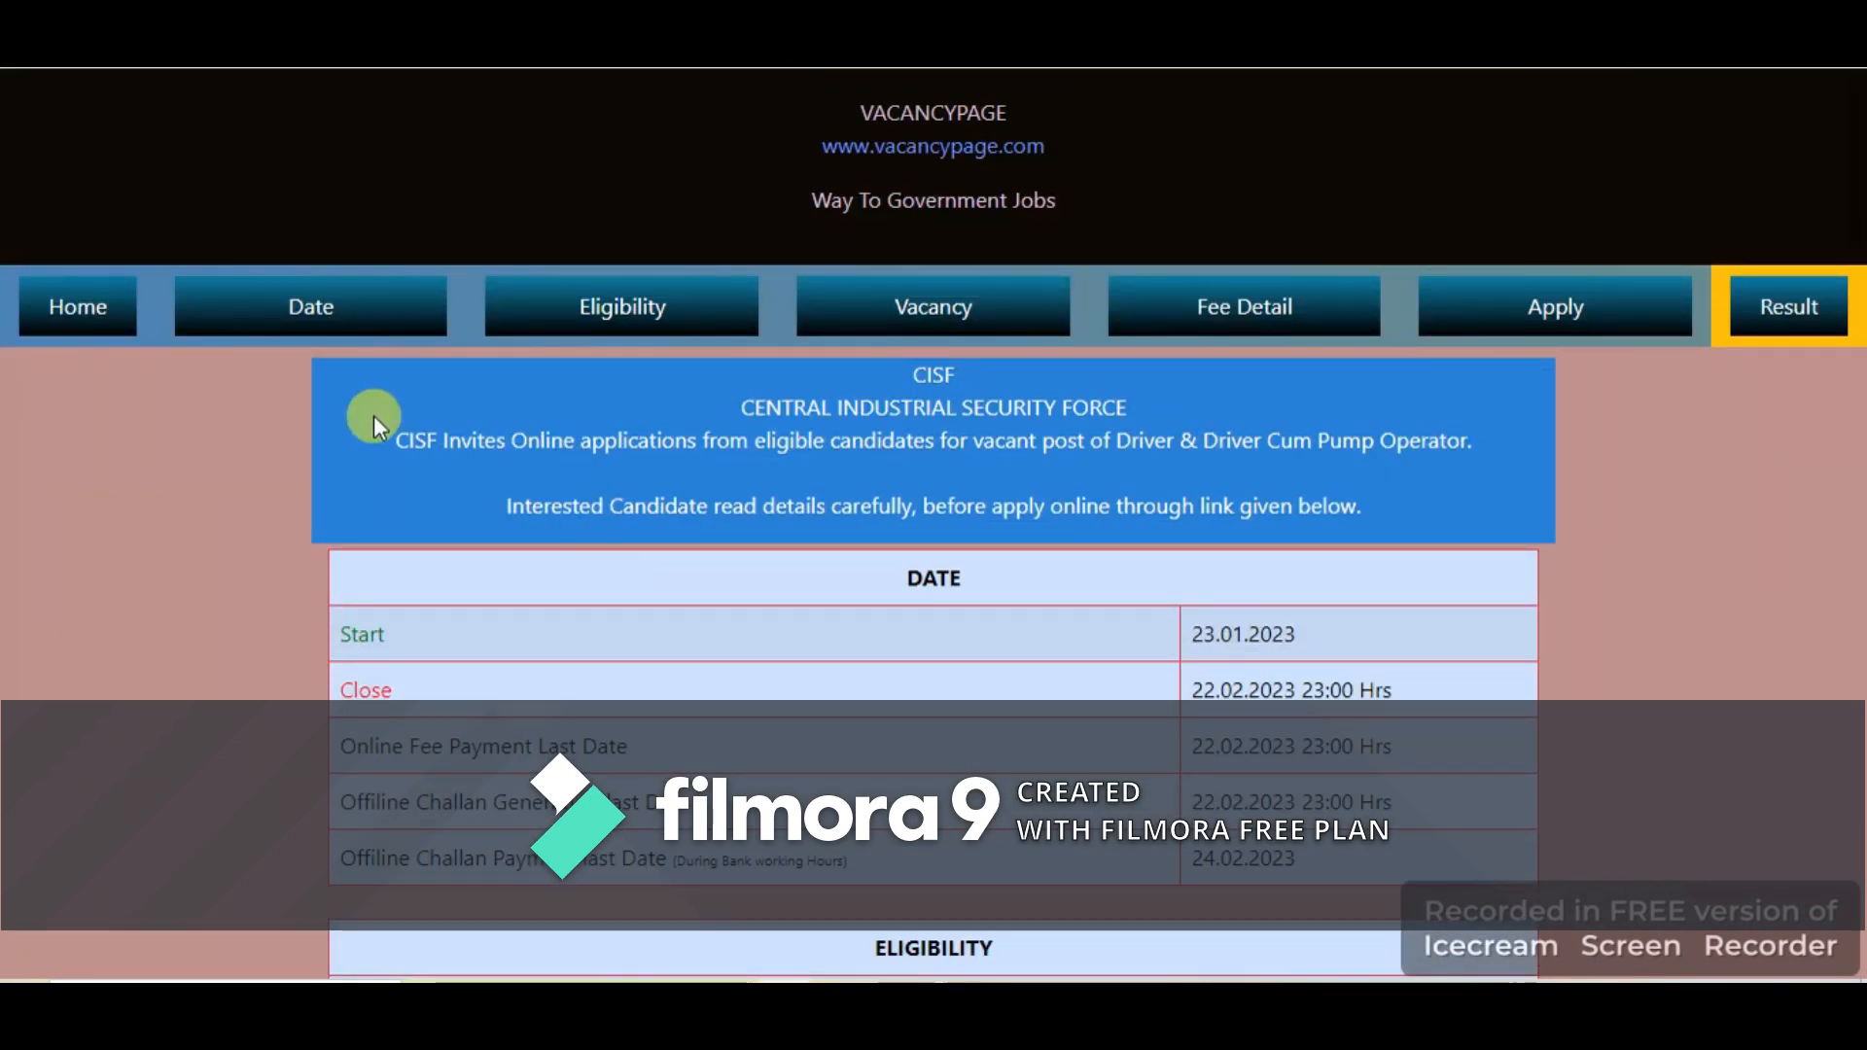
pyautogui.scroll(-6, 1336, 667)
pyautogui.scroll(-8, 1336, 671)
pyautogui.scroll(15, 567, 487)
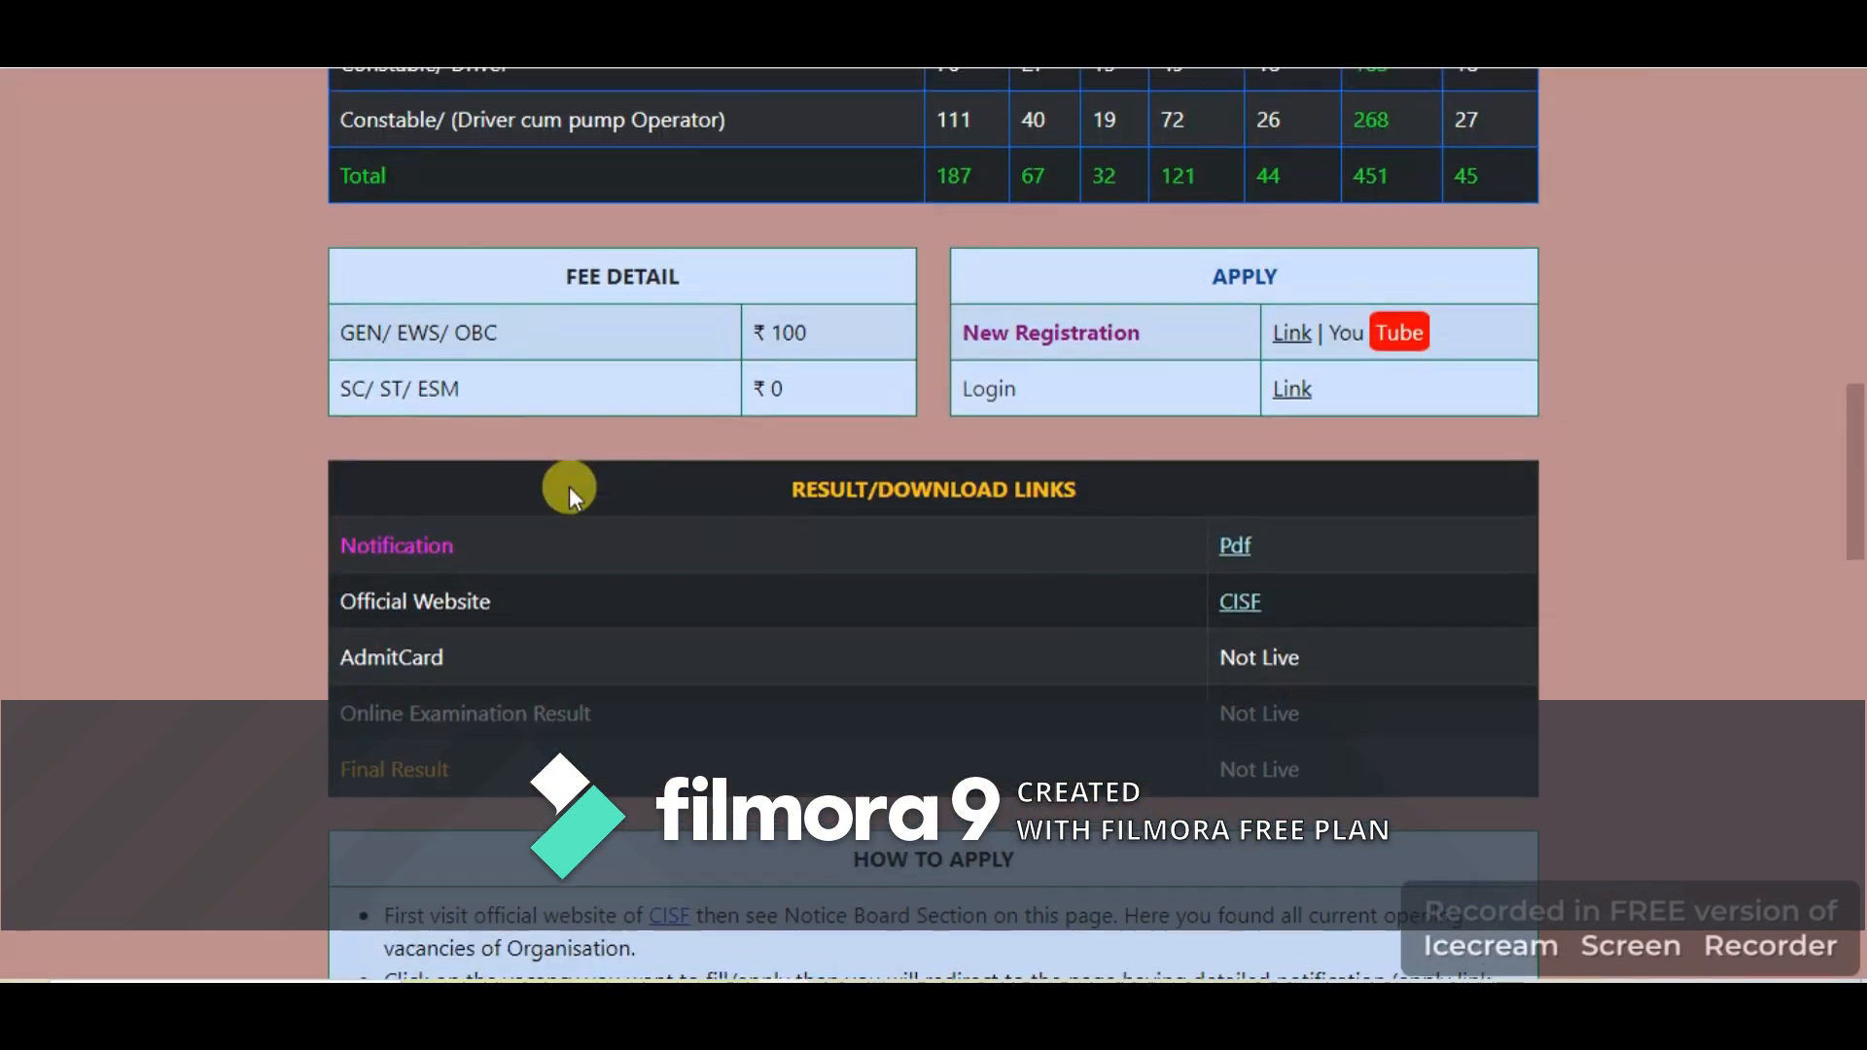
pyautogui.scroll(-8, 1040, 584)
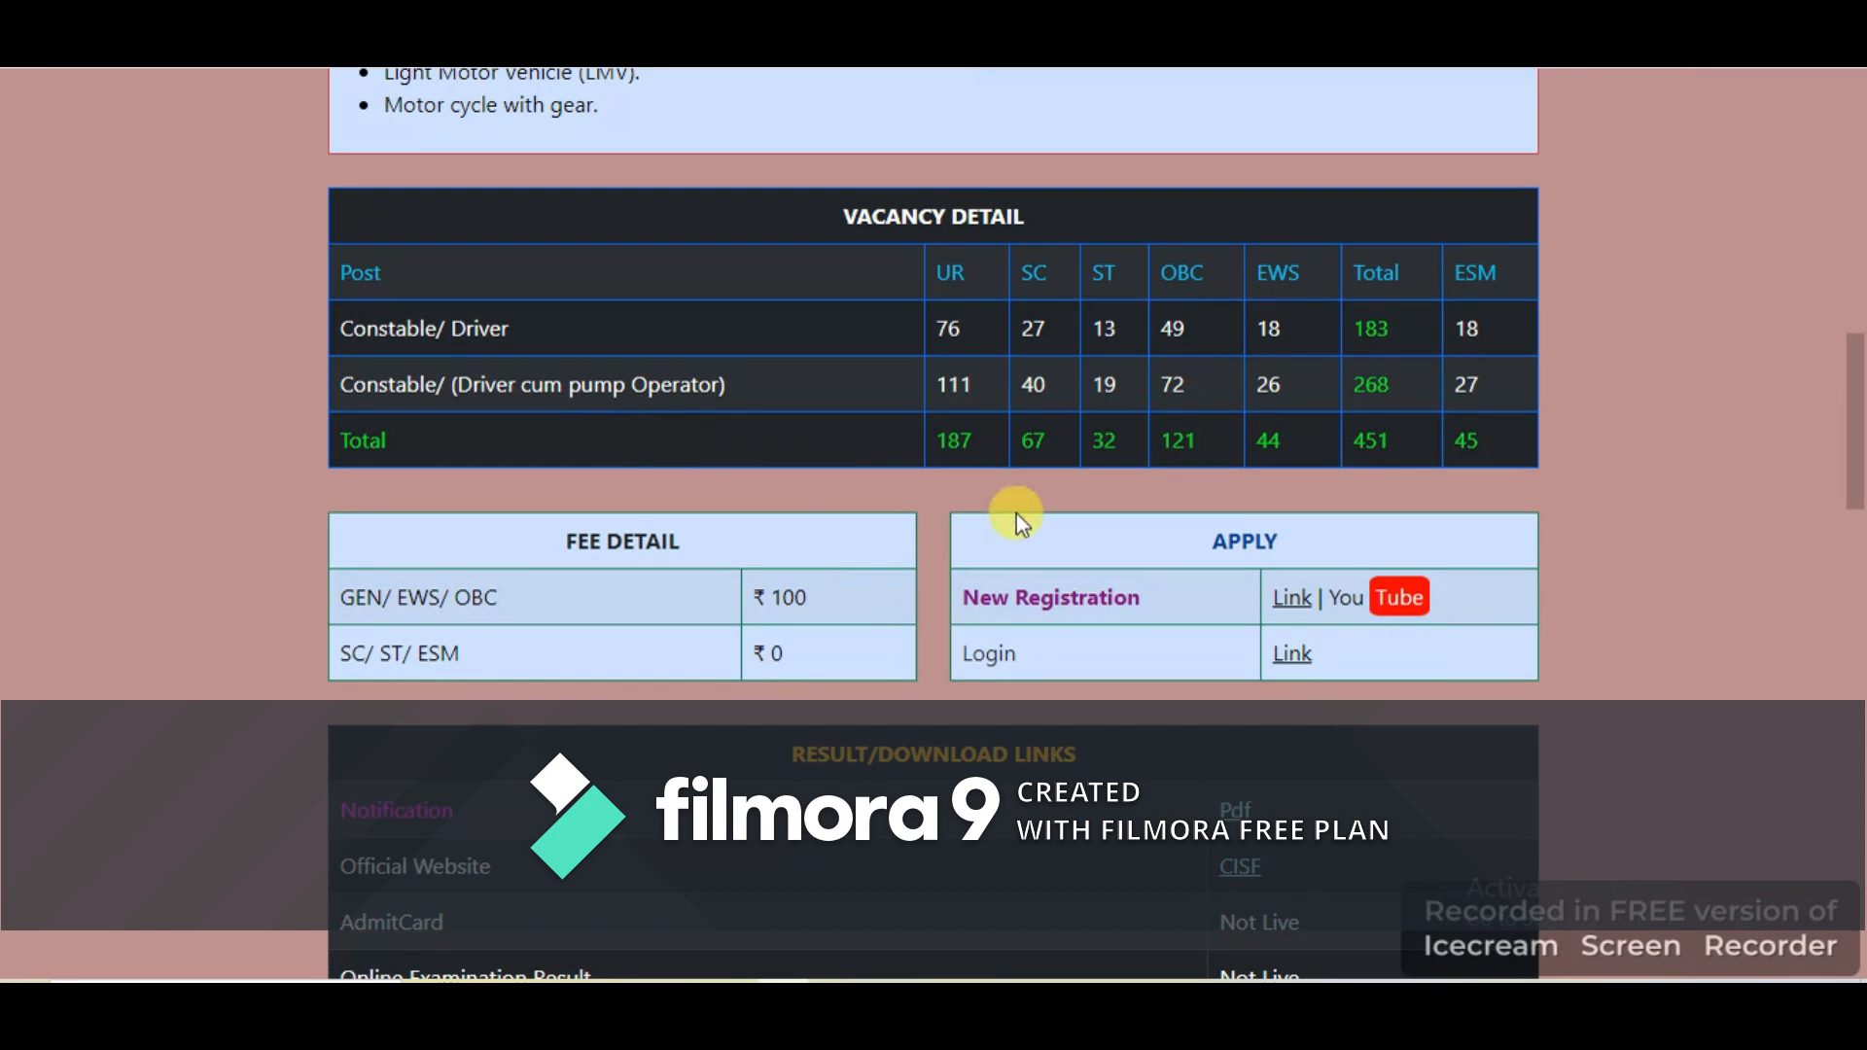
pyautogui.click(1308, 595)
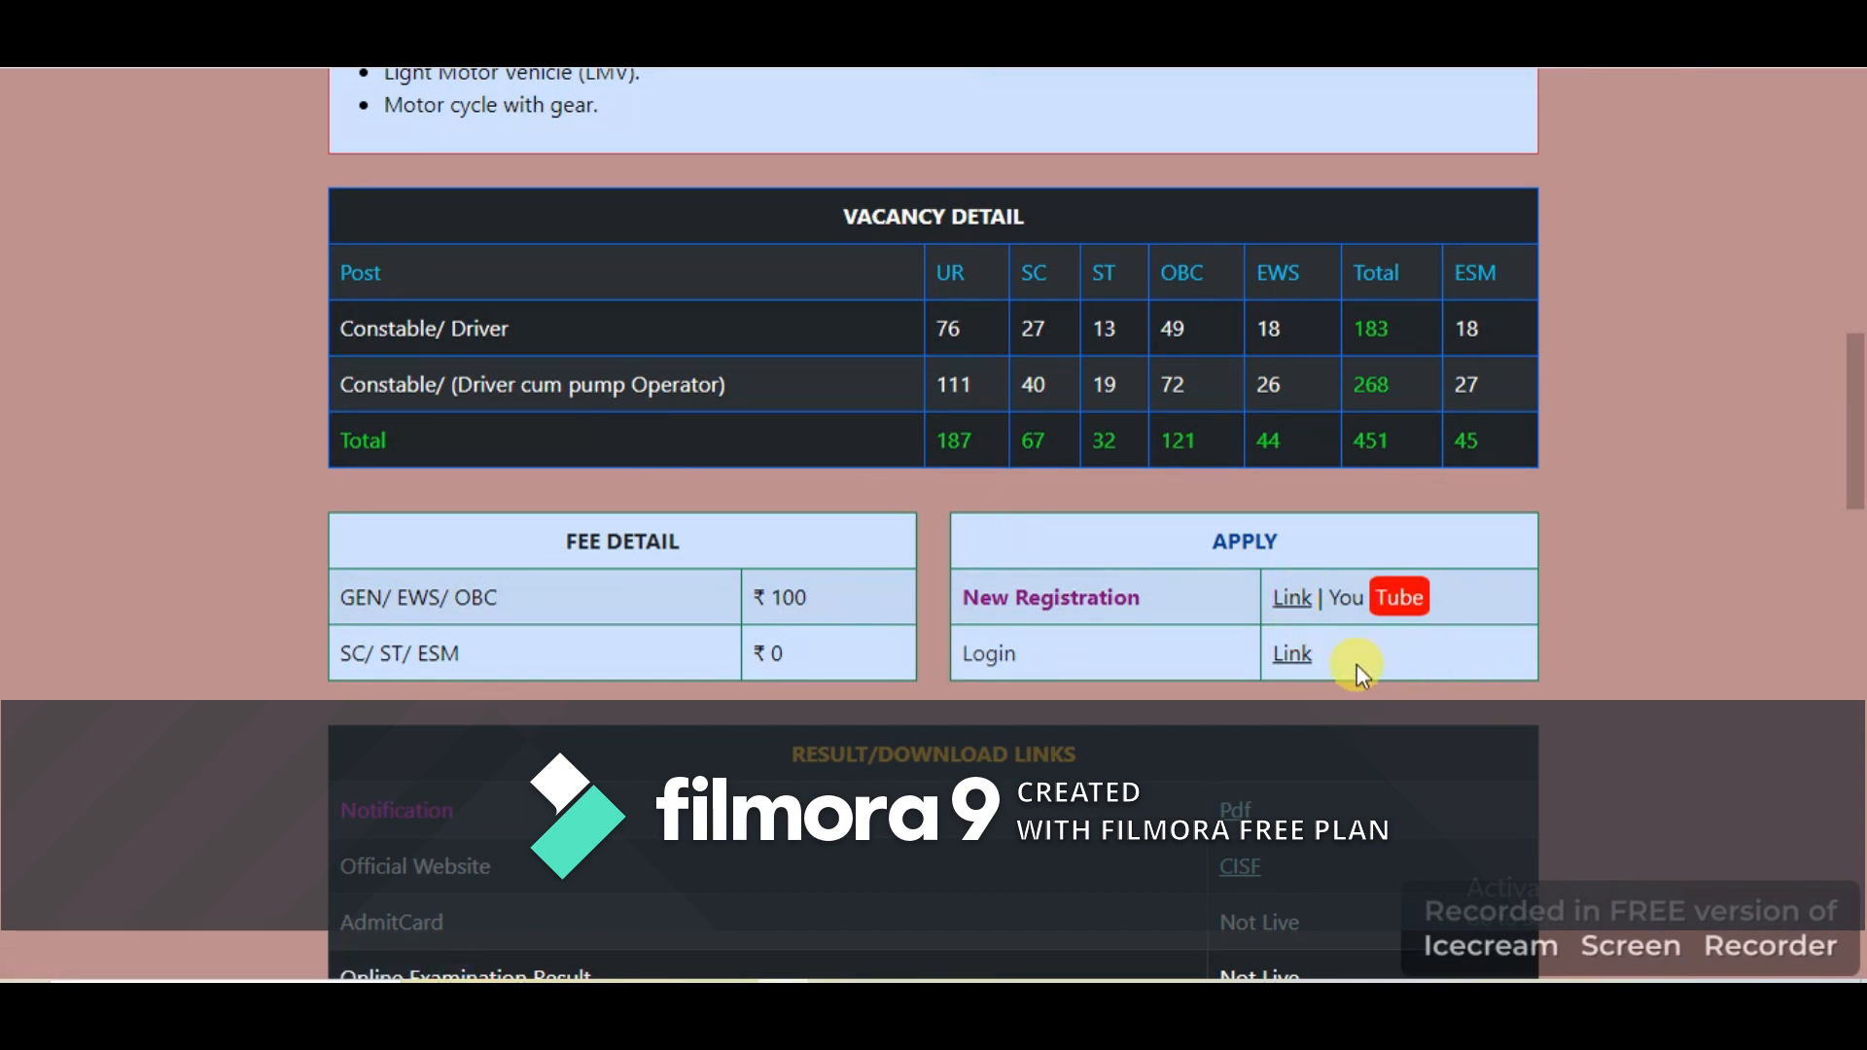